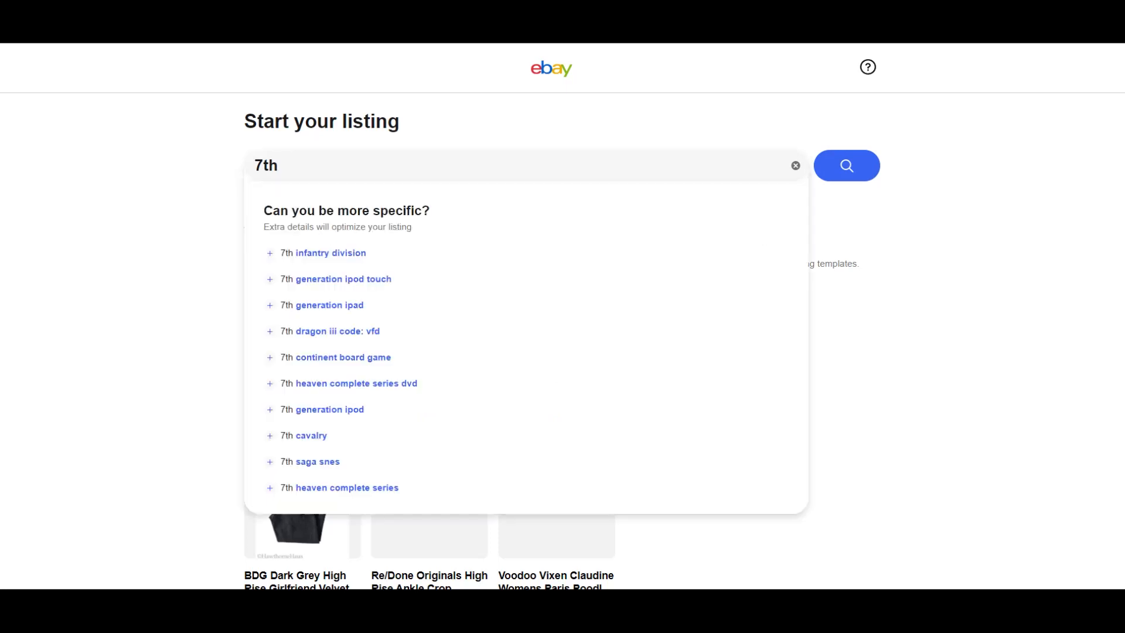
- Start a new listing titled "7th AVENUE Tropical Bomber Jacket Size S"
{"action": "key", "text": "BackSpace"}
{"action": "key", "text": "BackSpace"}
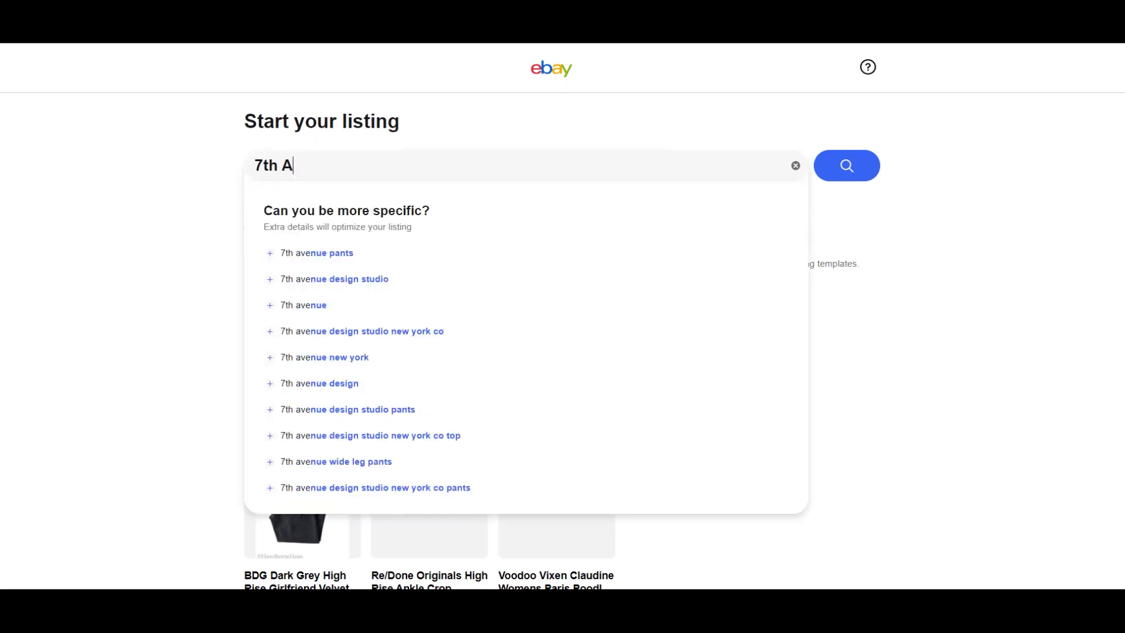
{"action": "type", "text": "VENUE"}
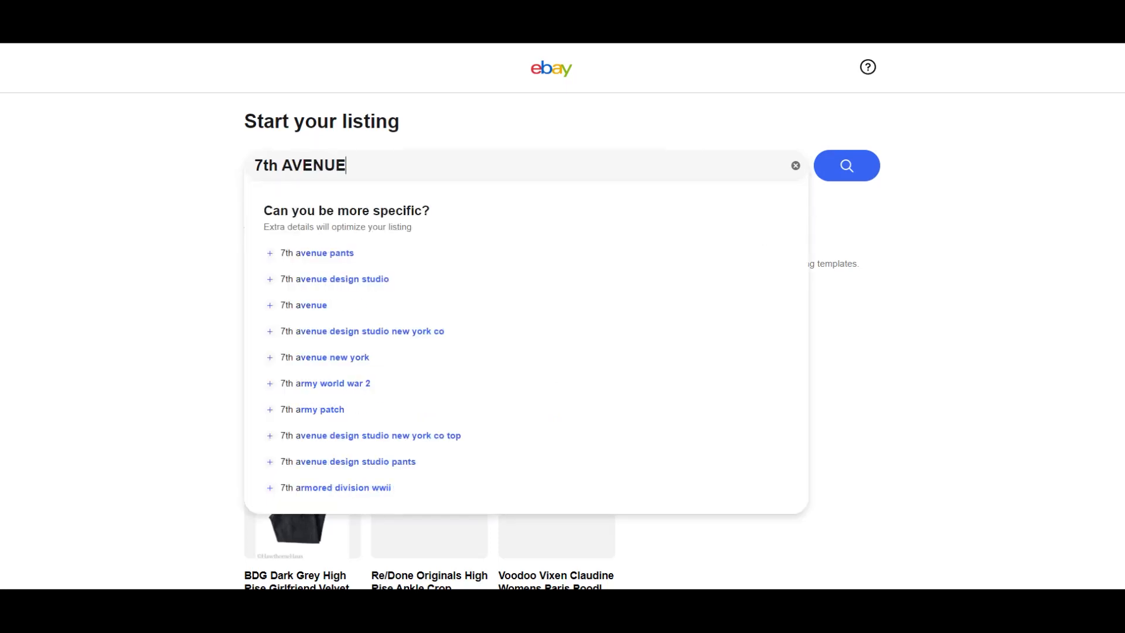
{"action": "type", "text": " Tro"}
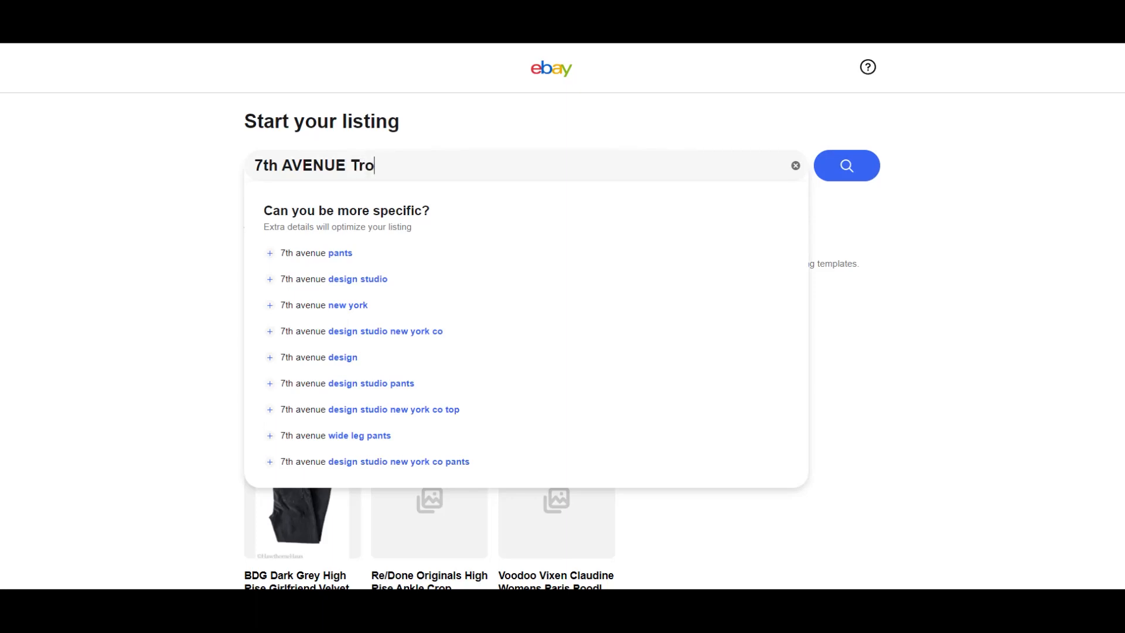
{"action": "type", "text": "pical Bom"}
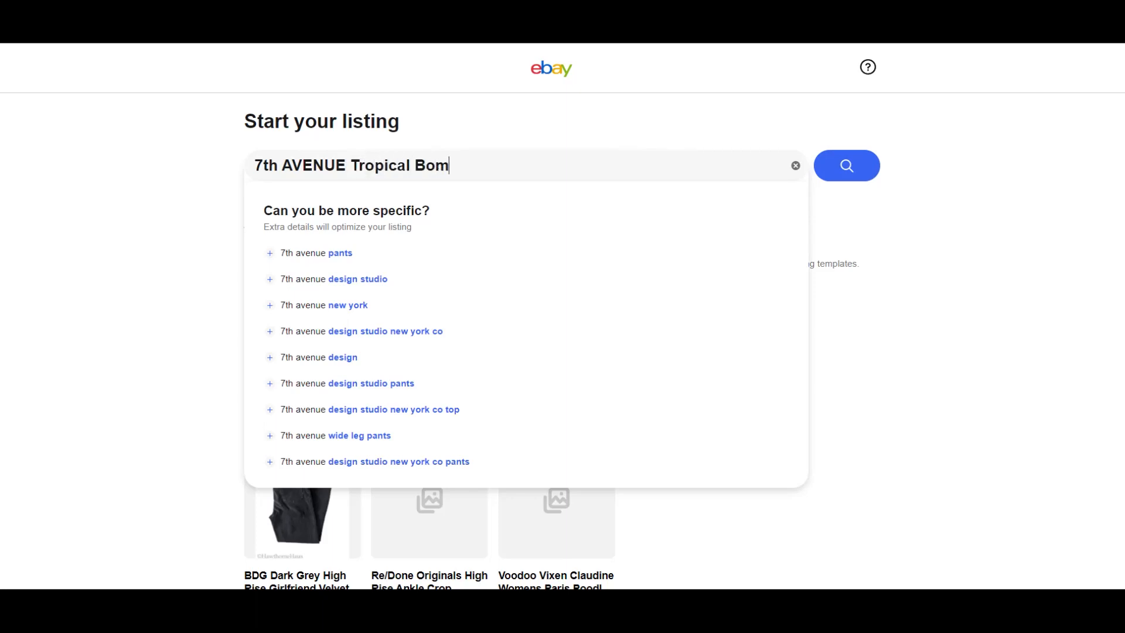
{"action": "type", "text": "ber Jacket "}
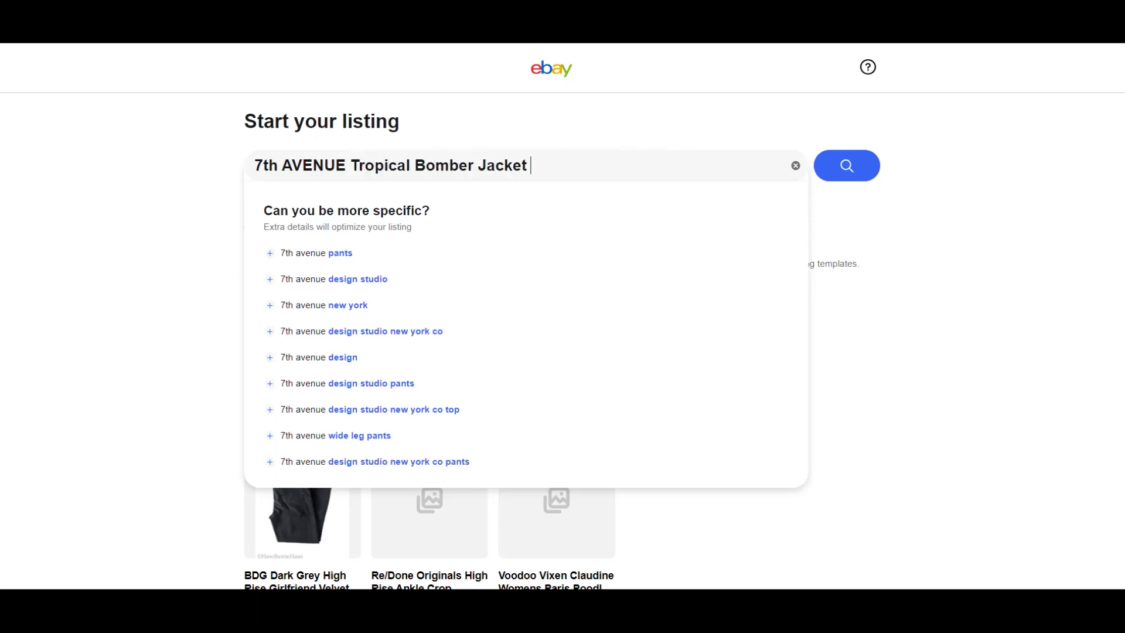
{"action": "type", "text": "Size"}
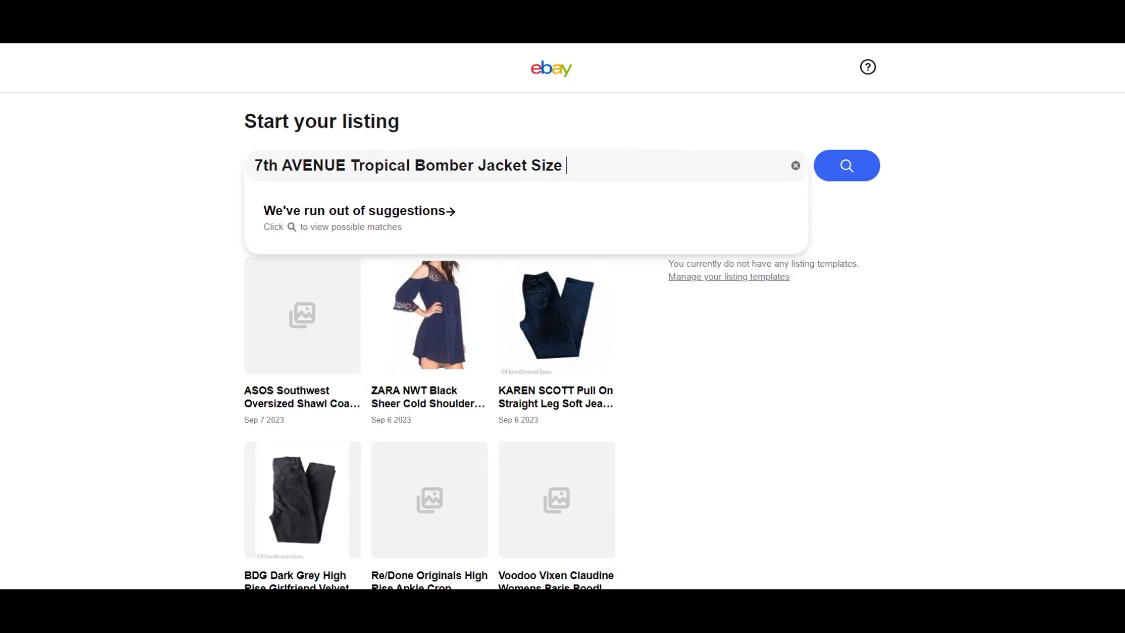
{"action": "type", "text": " S"}
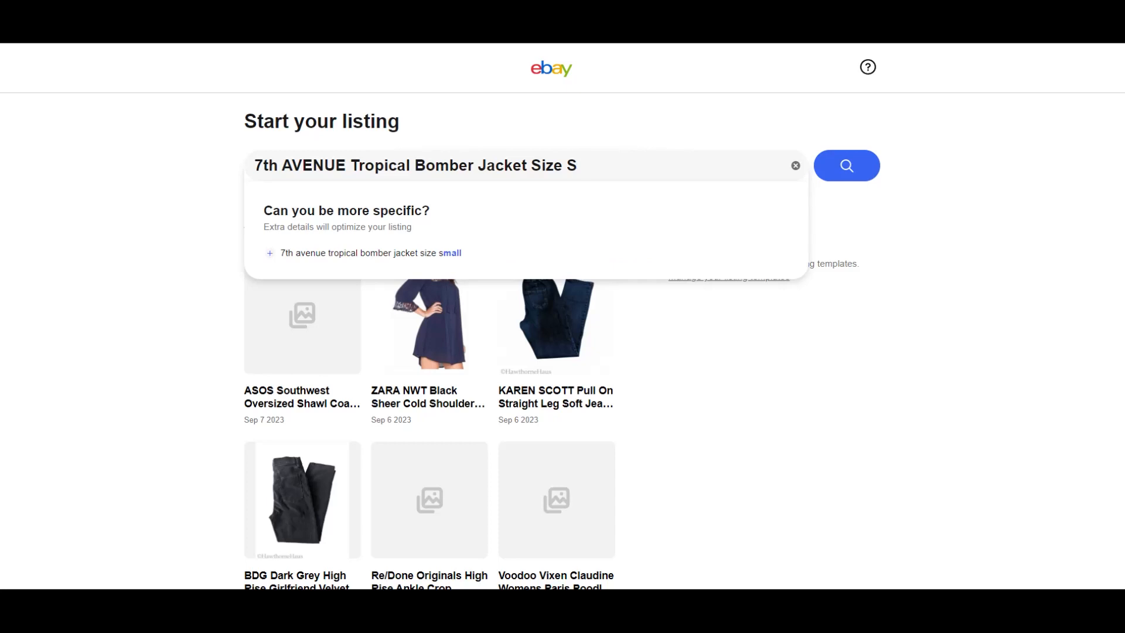
{"action": "key", "text": "Return"}
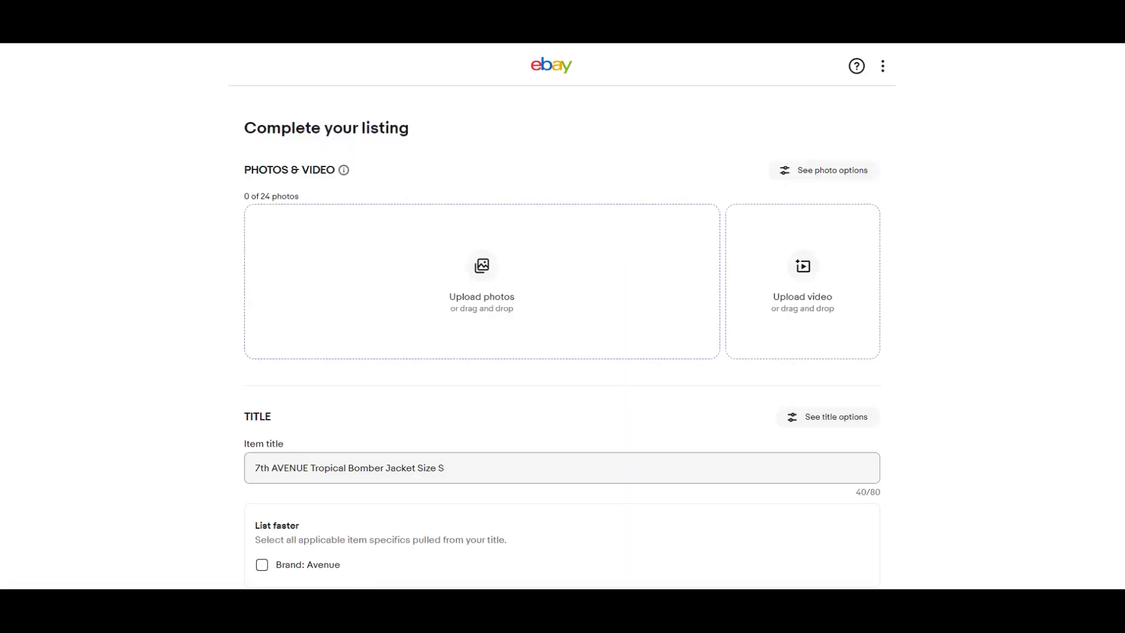
{"action": "left_click", "coordinate": [600, 278]}
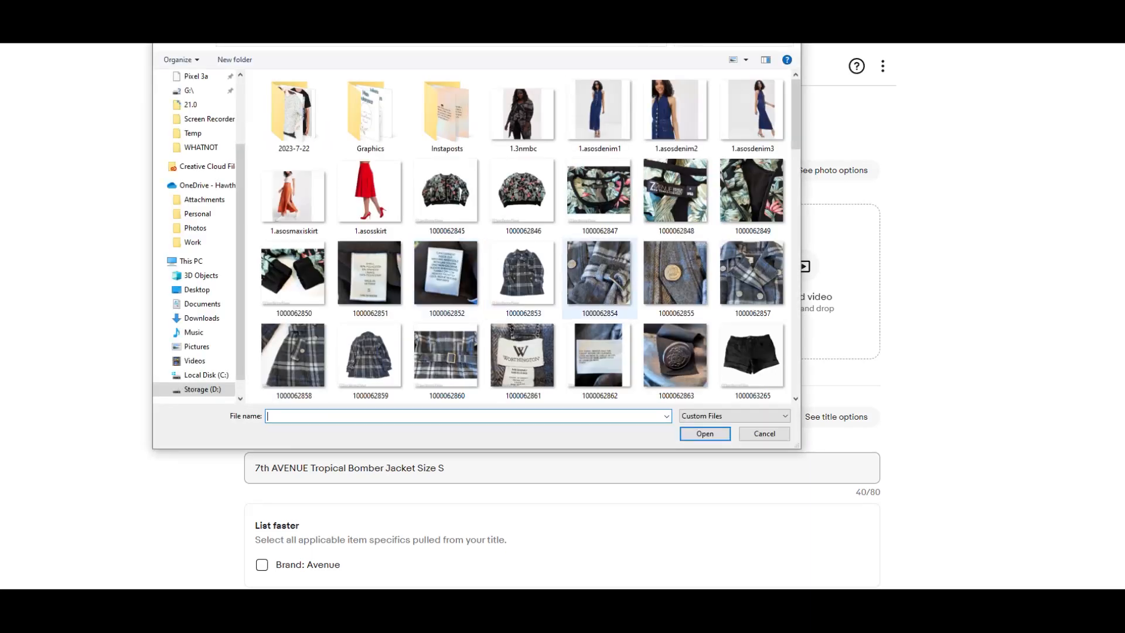
{"action": "left_click", "coordinate": [447, 196]}
{"action": "left_click", "coordinate": [447, 272], "text": "shift"}
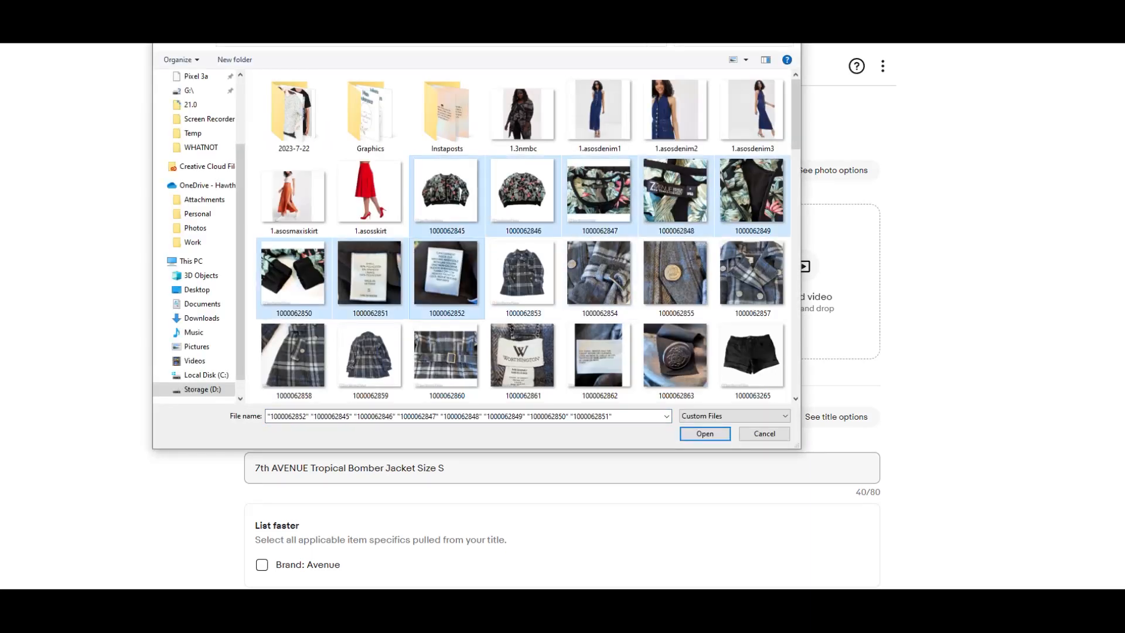
{"action": "key", "text": "Return"}
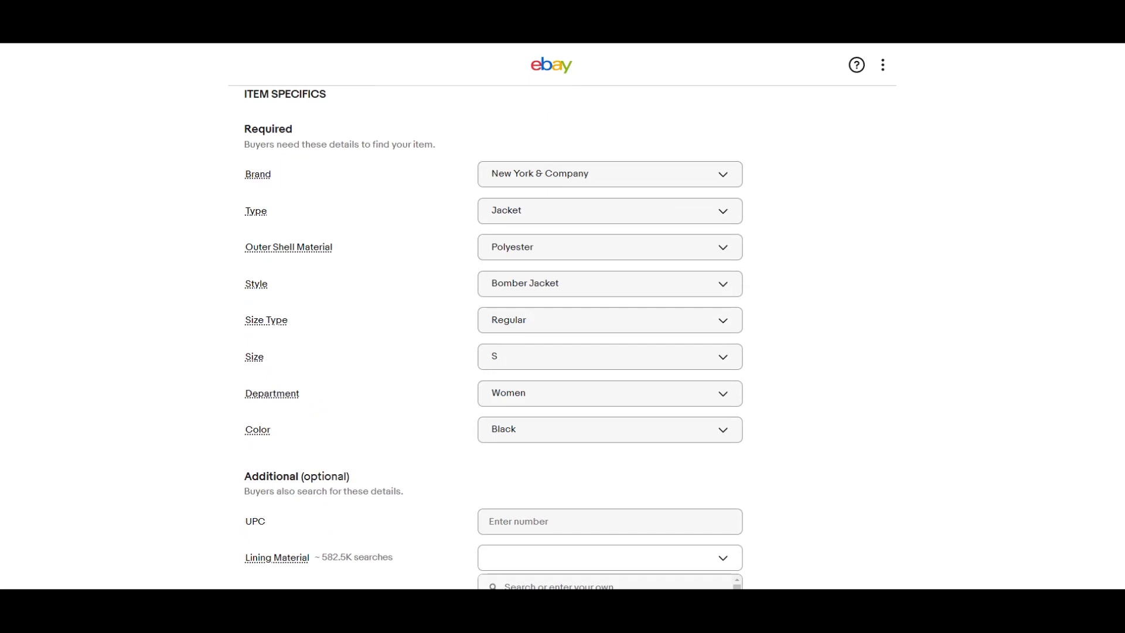
- Set the lining material to 100% Polyester and look over the remaining item specifics
{"action": "scroll", "coordinate": [562, 352], "scroll_direction": "down", "scroll_amount": 3}
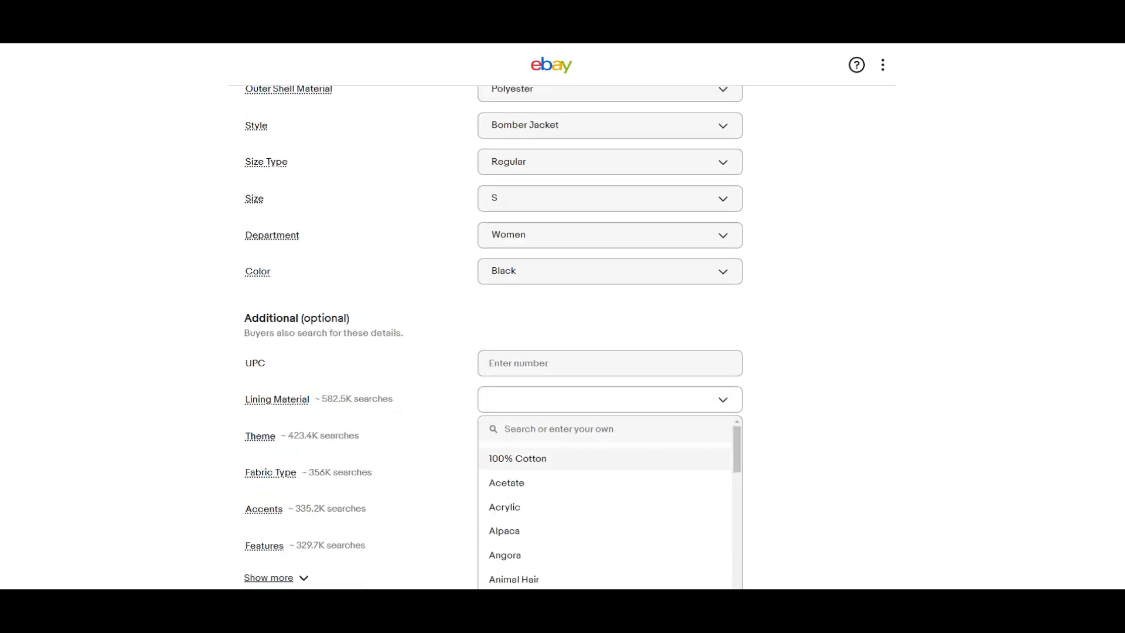
{"action": "type", "text": "100"}
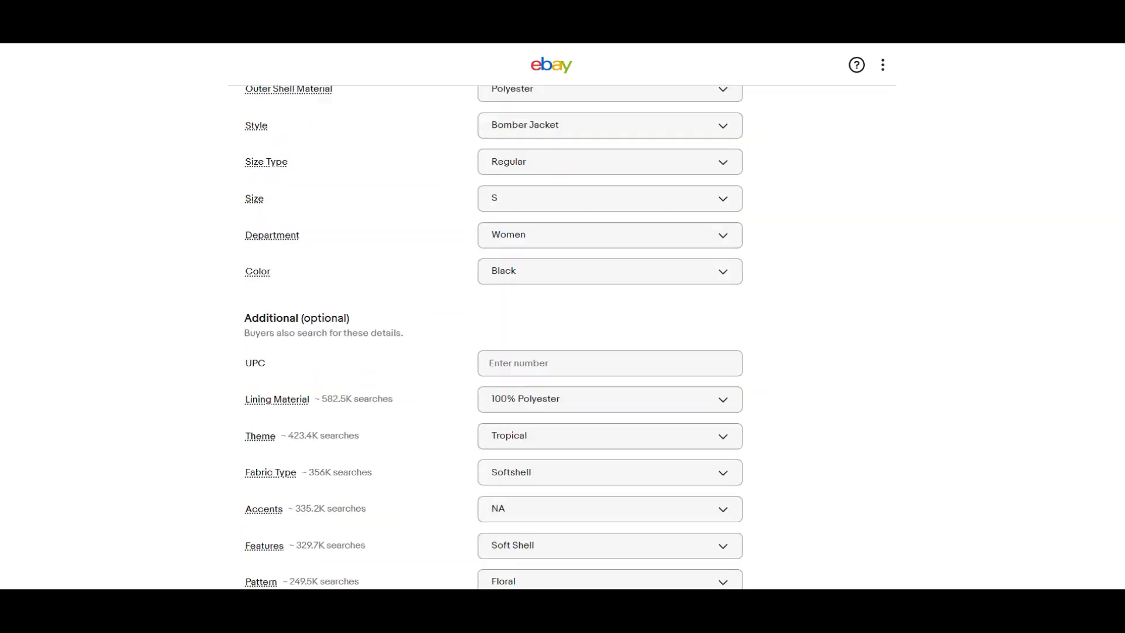
{"action": "scroll", "coordinate": [563, 337], "scroll_direction": "down", "scroll_amount": 13}
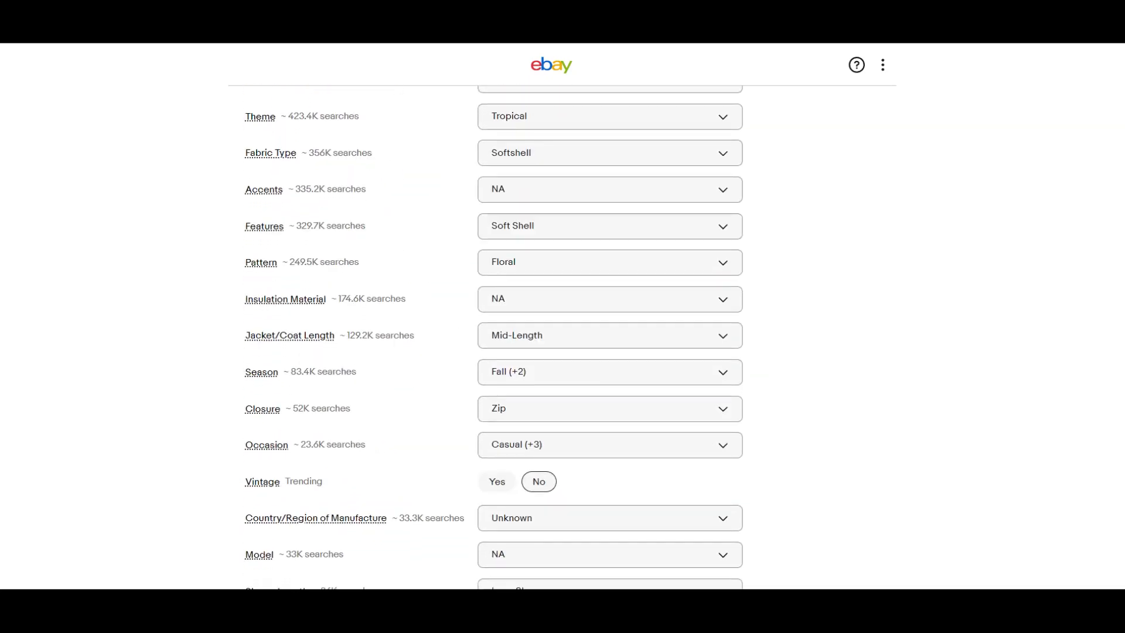
{"action": "scroll", "coordinate": [562, 336], "scroll_direction": "down", "scroll_amount": 3}
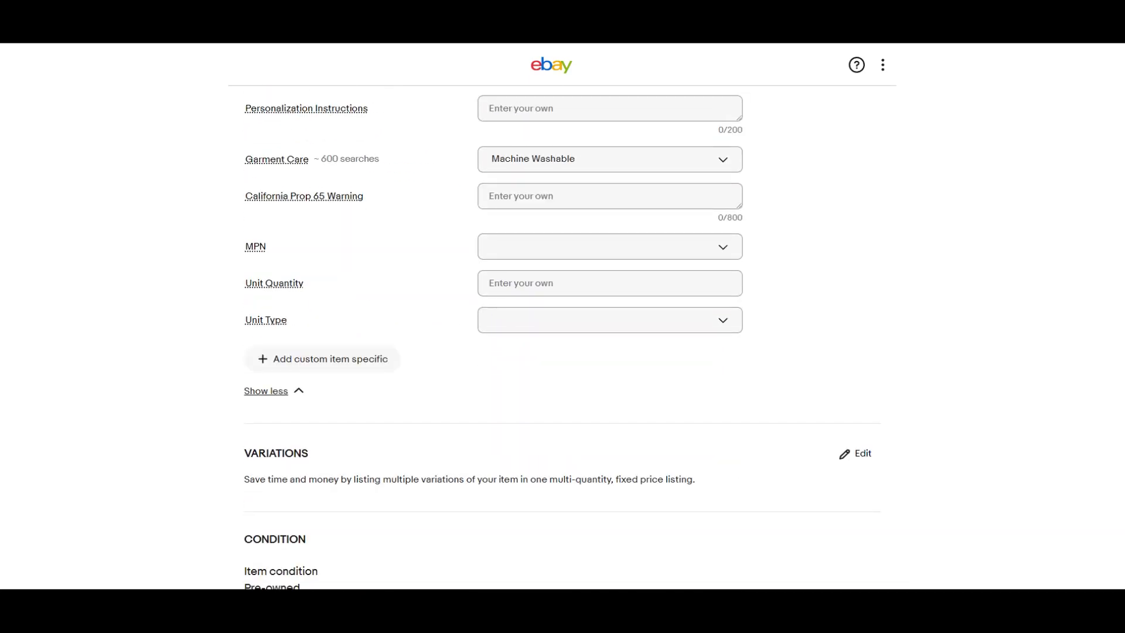
{"action": "scroll", "coordinate": [562, 337], "scroll_direction": "up", "scroll_amount": 13}
{"action": "scroll", "coordinate": [562, 337], "scroll_direction": "down", "scroll_amount": 16}
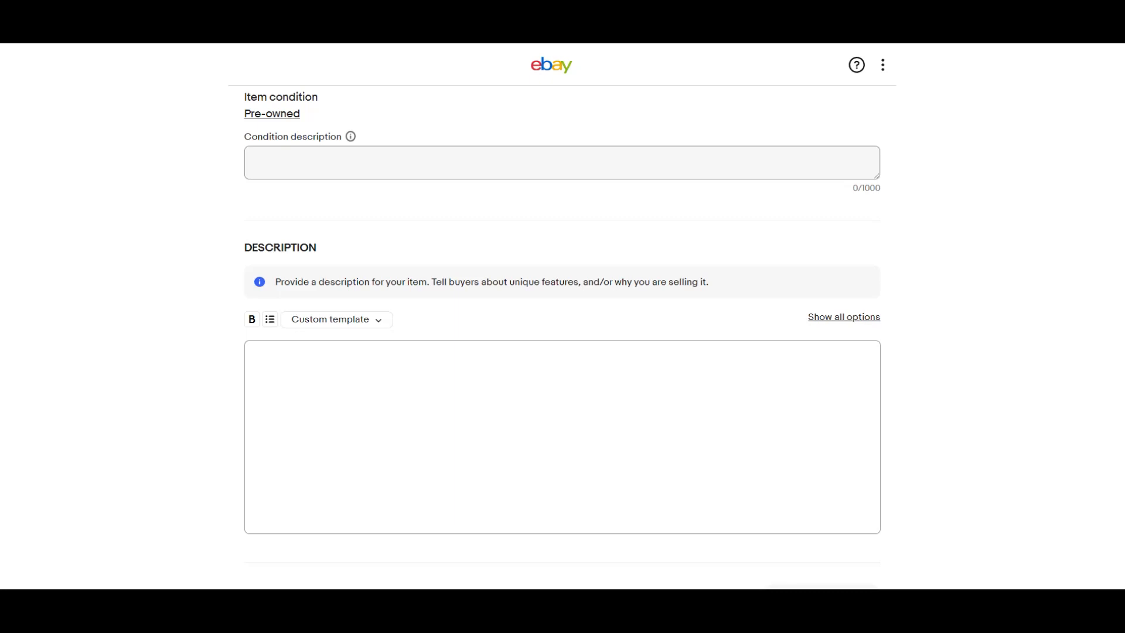
- Copy "GUC- No rips tears holes or stains. See all photos." from the sticky note into the condition description
{"action": "left_click", "coordinate": [250, 351]}
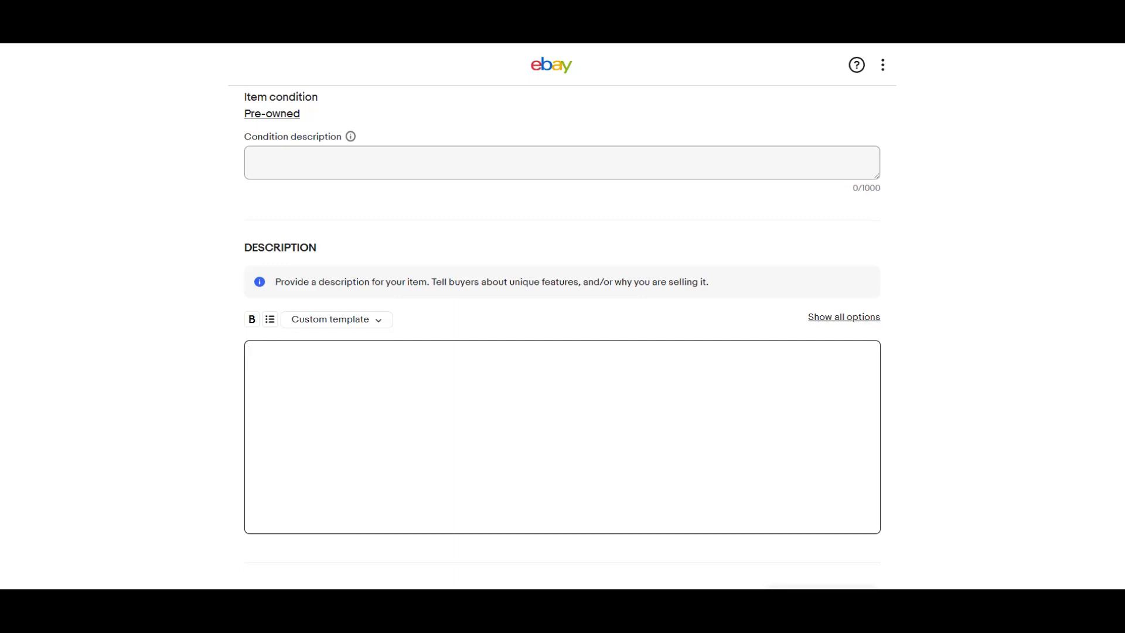
{"action": "left_click_drag", "start_coordinate": [1124, 142], "coordinate": [147, 140]}
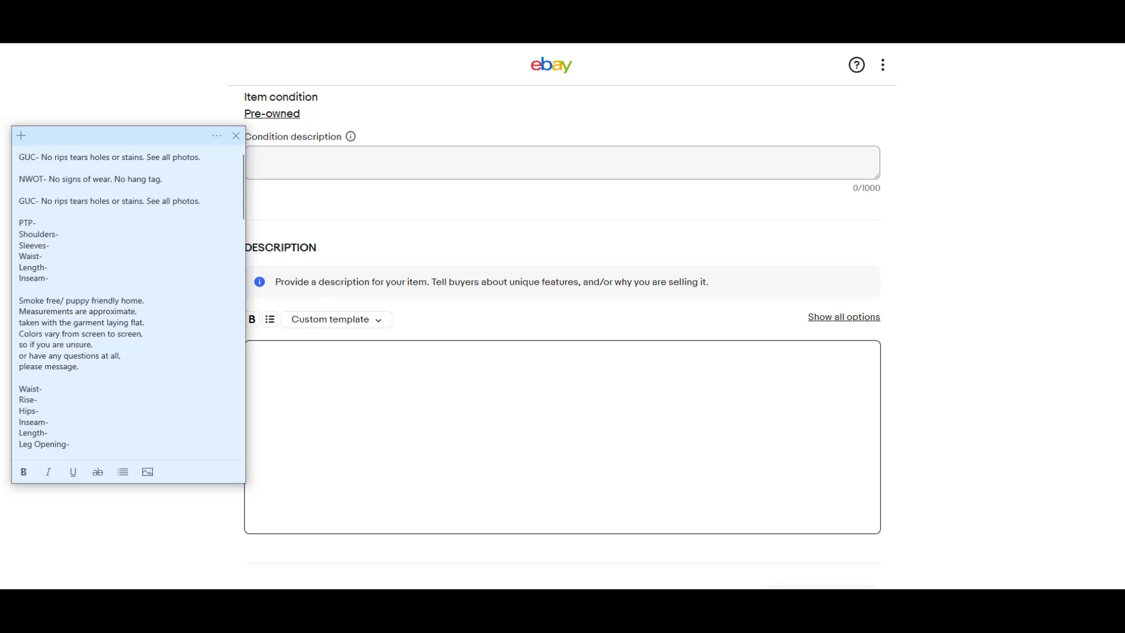
{"action": "scroll", "coordinate": [109, 299], "scroll_direction": "down", "scroll_amount": 5}
{"action": "scroll", "coordinate": [127, 299], "scroll_direction": "up", "scroll_amount": 5}
{"action": "left_click_drag", "start_coordinate": [200, 201], "coordinate": [19, 201]}
{"action": "key", "text": "ctrl+c"}
{"action": "left_click", "coordinate": [367, 163]}
{"action": "key", "text": "ctrl+v"}
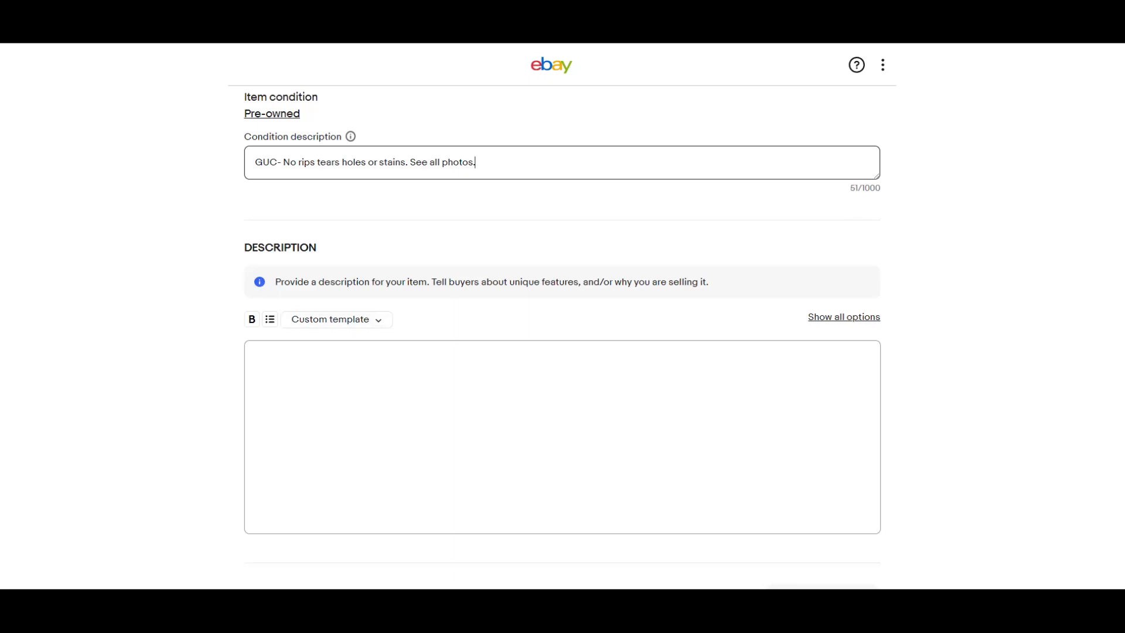
- Copy the PTP-to-Inseam measurement template and the smoke free/puppy friendly home disclaimer from the sticky note into the item description
{"action": "left_click", "coordinate": [387, 604]}
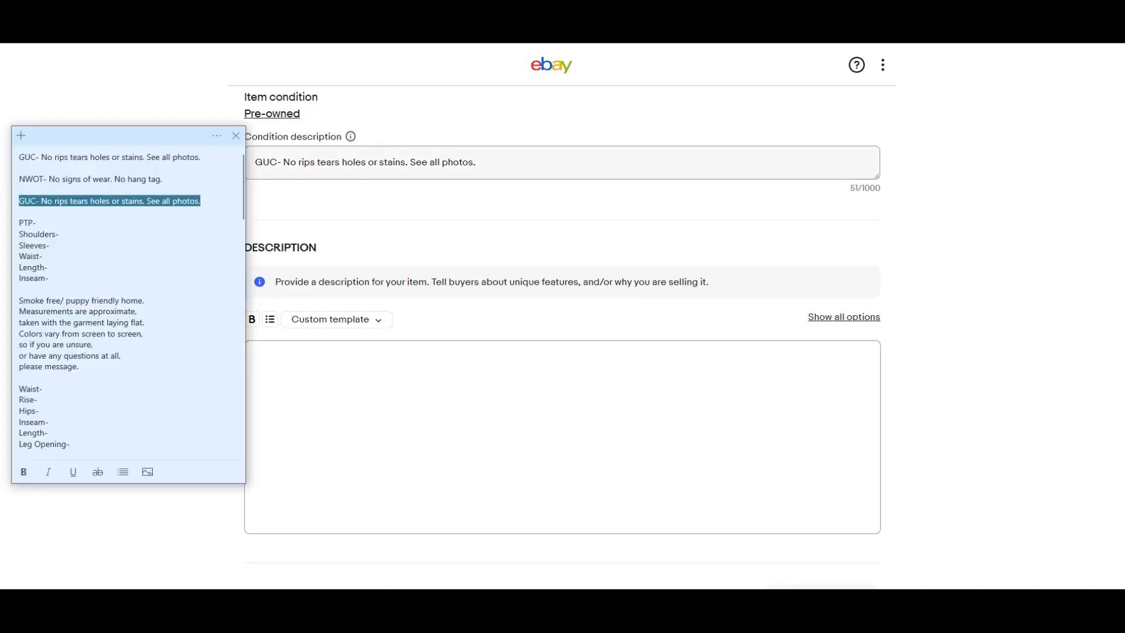
{"action": "left_click_drag", "start_coordinate": [81, 367], "coordinate": [19, 223]}
{"action": "key", "text": "ctrl+c"}
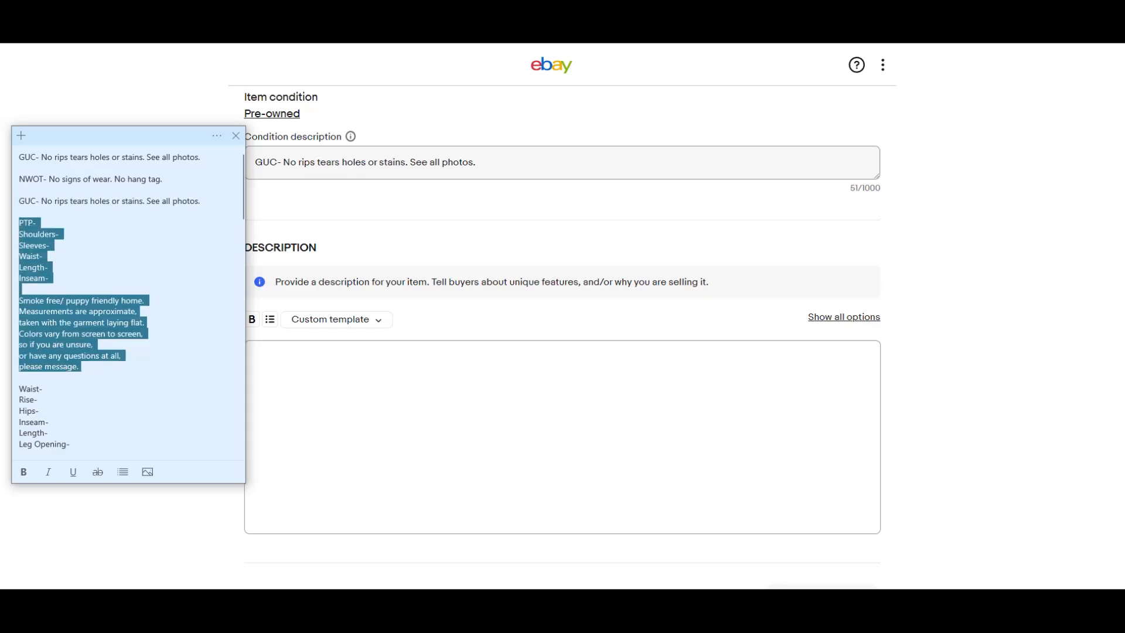
{"action": "left_click", "coordinate": [251, 351]}
{"action": "key", "text": "ctrl+v"}
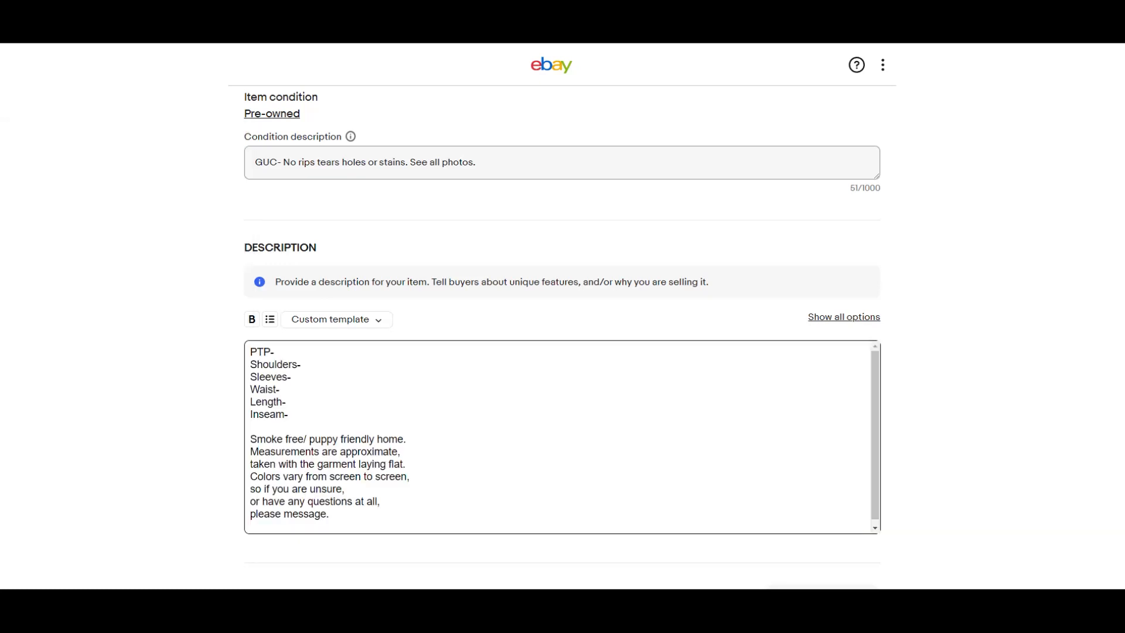
- Look through the other garment measurement templates saved in the sticky note
{"action": "key", "text": "alt+Tab"}
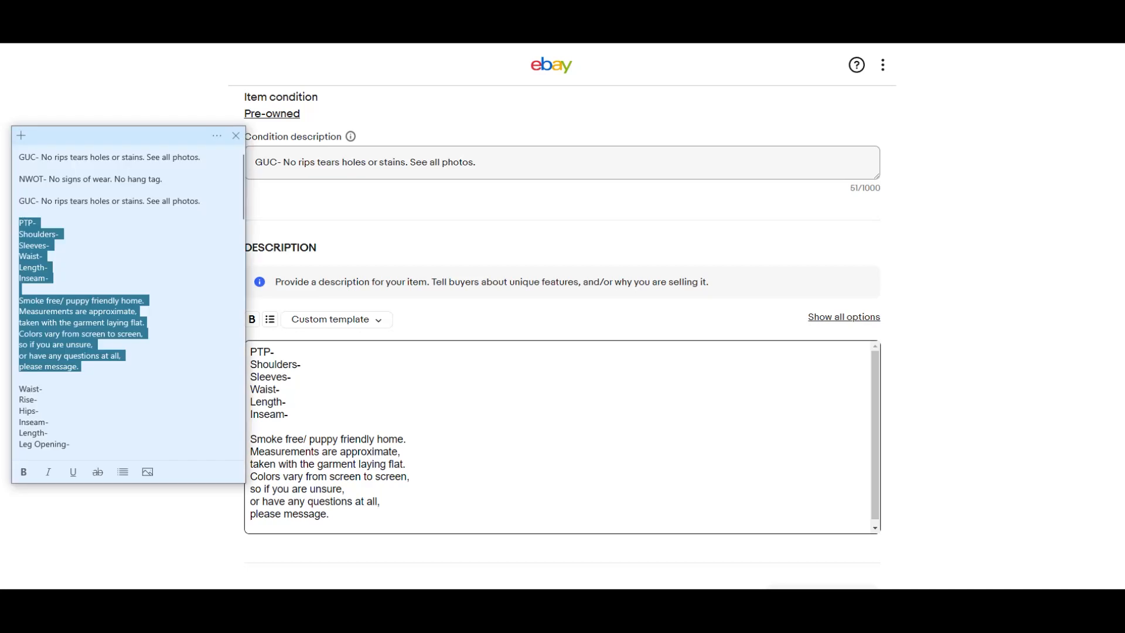
{"action": "scroll", "coordinate": [109, 300], "scroll_direction": "down", "scroll_amount": 2}
{"action": "scroll", "coordinate": [108, 301], "scroll_direction": "down", "scroll_amount": 2}
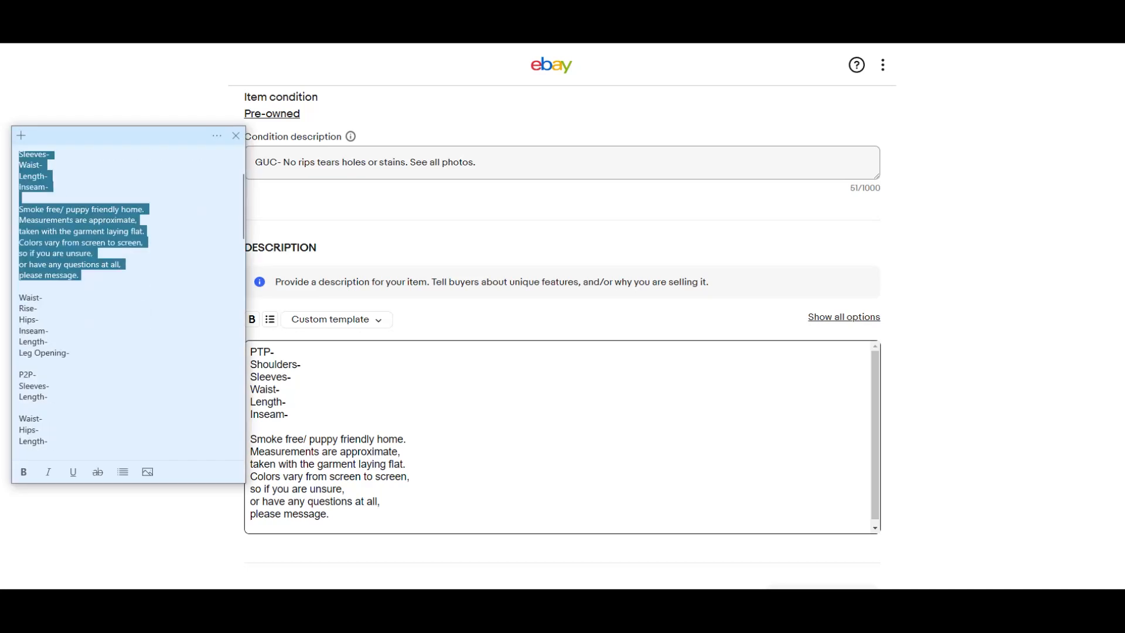
{"action": "scroll", "coordinate": [109, 300], "scroll_direction": "down", "scroll_amount": 2}
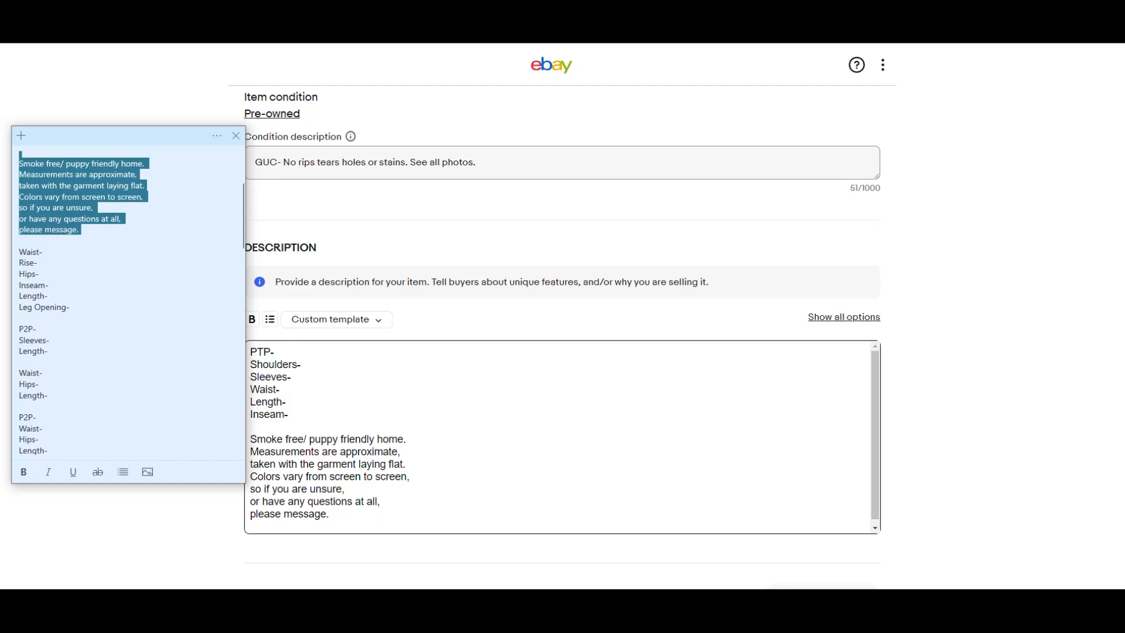
{"action": "scroll", "coordinate": [109, 301], "scroll_direction": "down", "scroll_amount": 2}
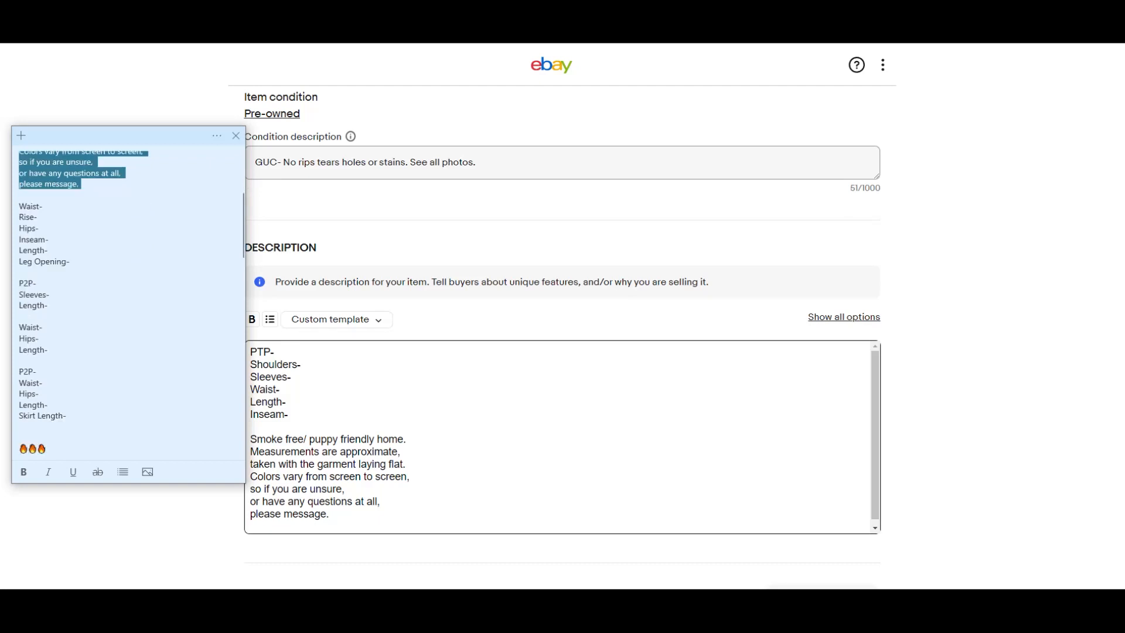
{"action": "scroll", "coordinate": [109, 300], "scroll_direction": "up", "scroll_amount": 8}
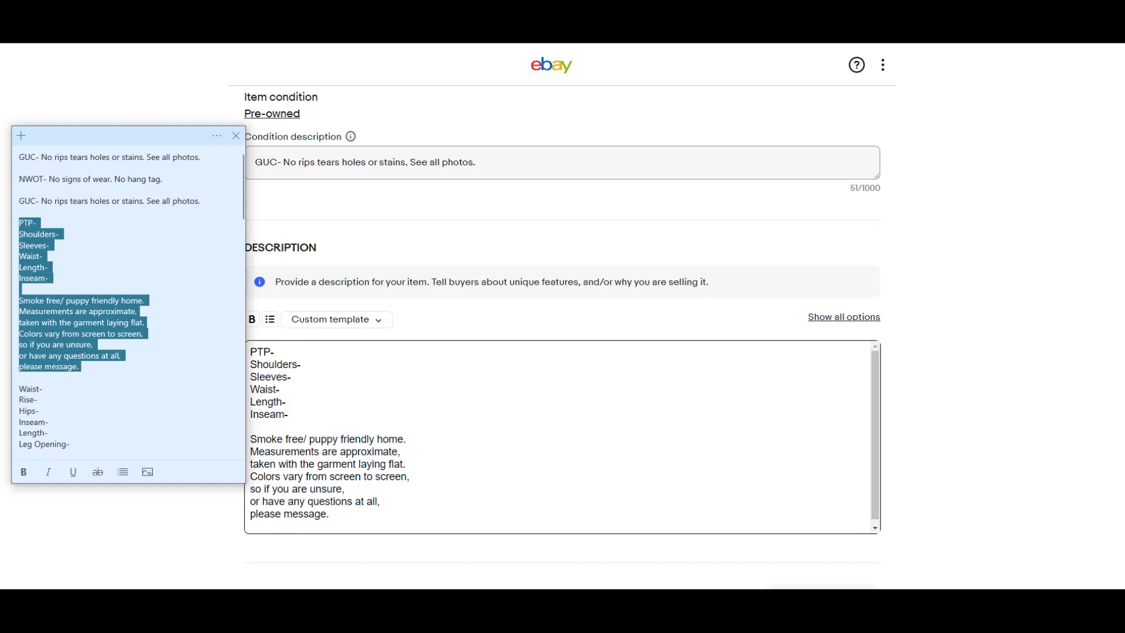
- Insert the sticky note's line "GUC- No rips tears holes or stains. See all photos." above the measurements in the description
{"action": "left_click", "coordinate": [65, 201]}
{"action": "left_click_drag", "start_coordinate": [201, 200], "coordinate": [18, 201]}
{"action": "key", "text": "ctrl+c"}
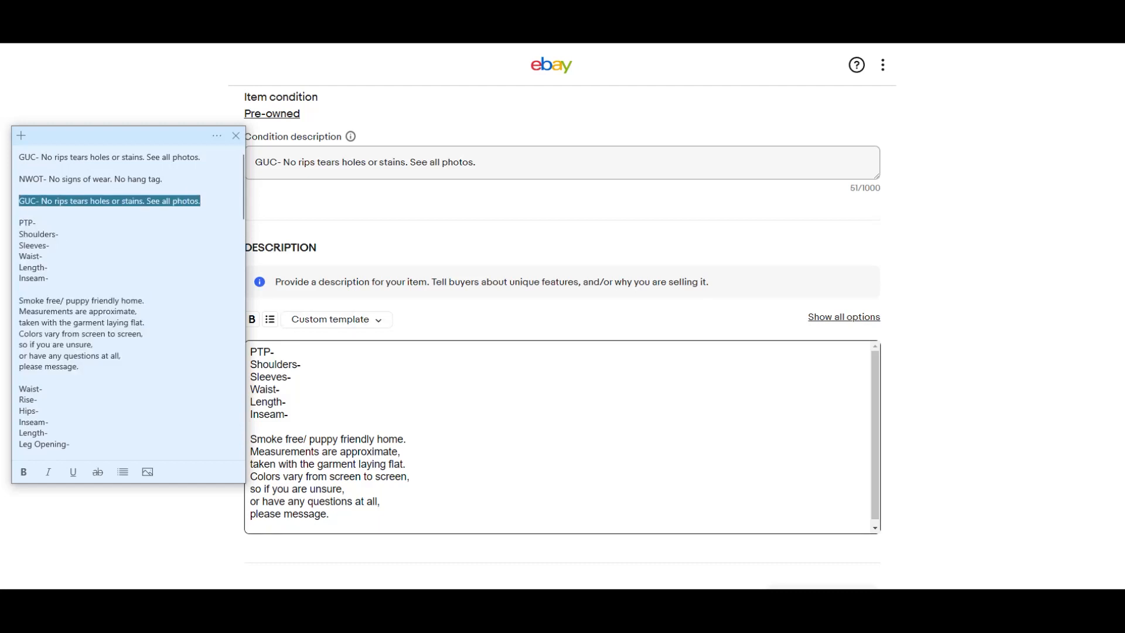
{"action": "left_click", "coordinate": [251, 351]}
{"action": "key", "text": "Return"}
{"action": "key", "text": "Return"}
{"action": "key", "text": "Up"}
{"action": "key", "text": "Up"}
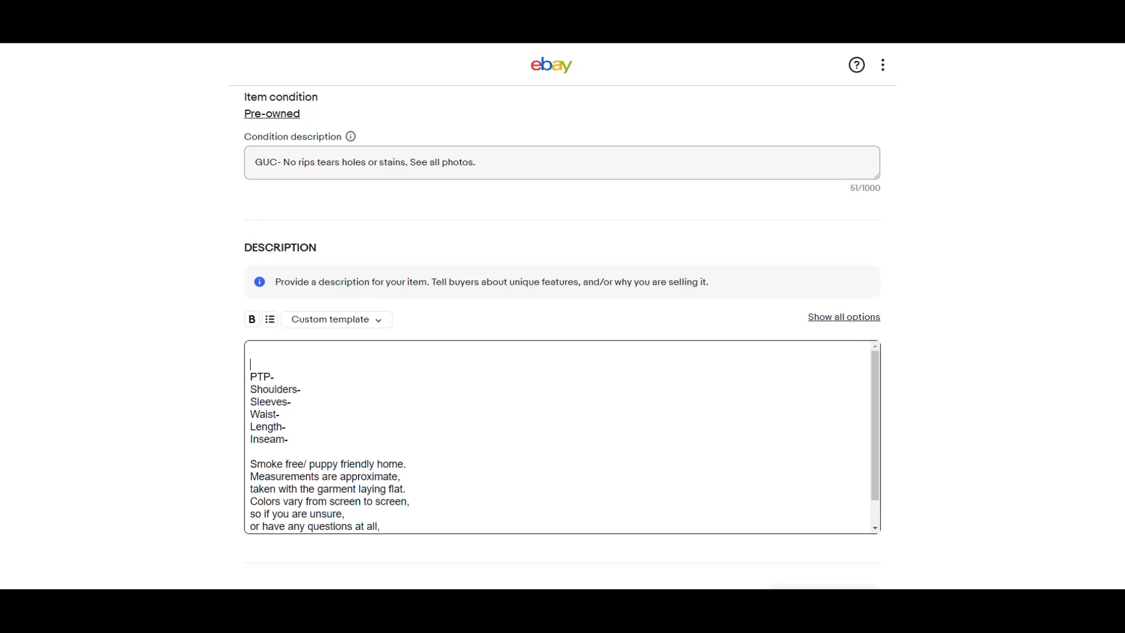
{"action": "key", "text": "ctrl+v"}
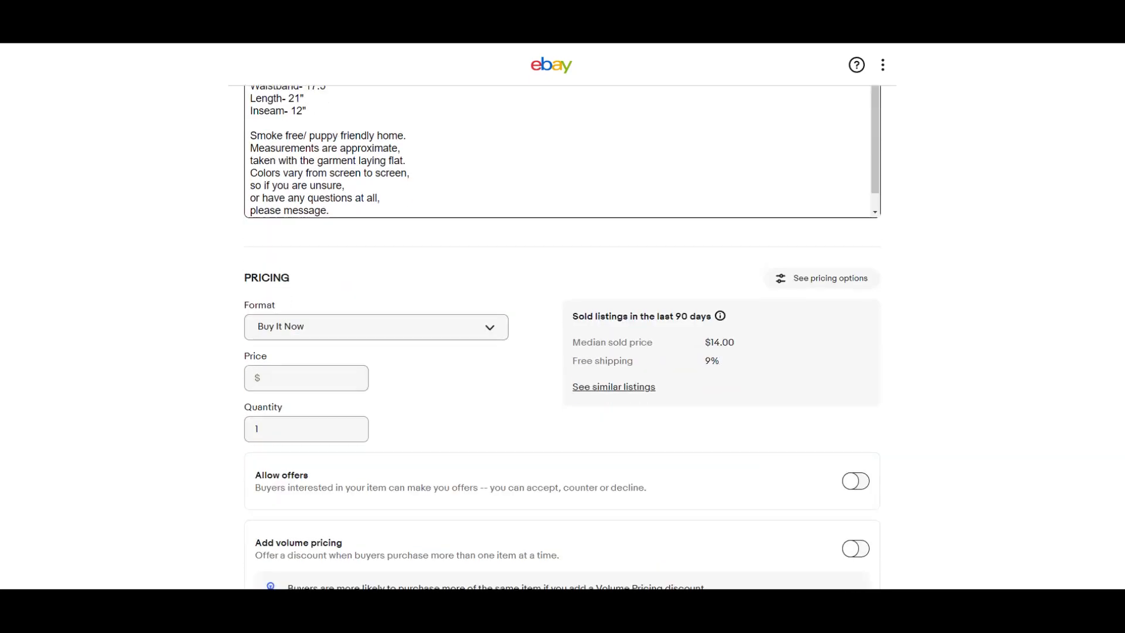
- Set the listing's Buy It Now price to $37.65
{"action": "scroll", "coordinate": [562, 334], "scroll_direction": "up", "scroll_amount": 3}
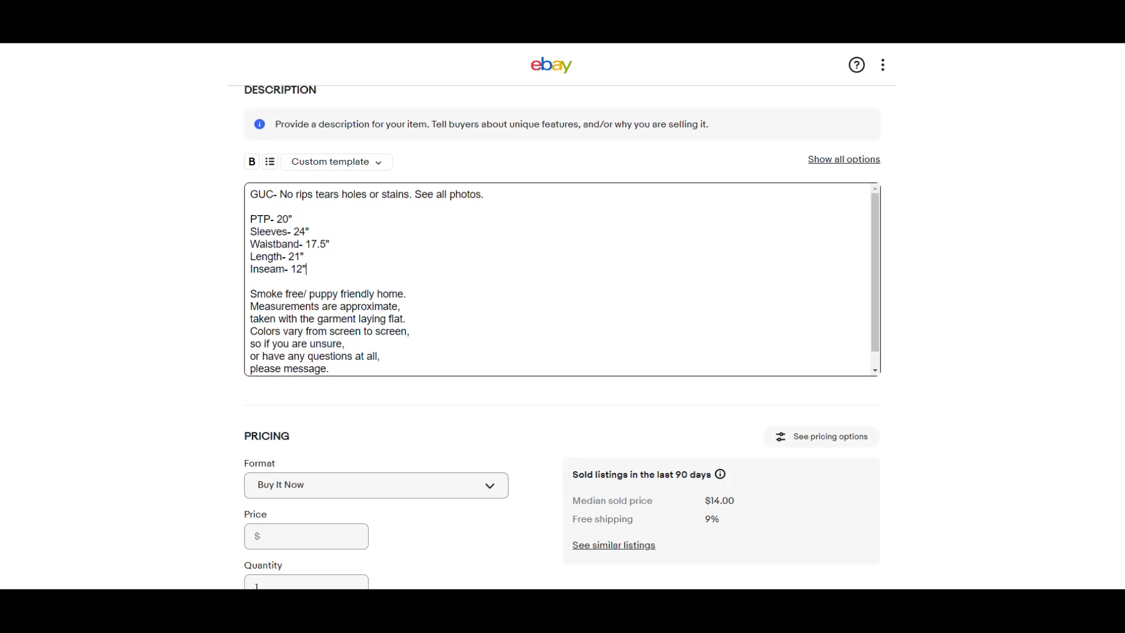
{"action": "scroll", "coordinate": [556, 278], "scroll_direction": "down", "scroll_amount": 1}
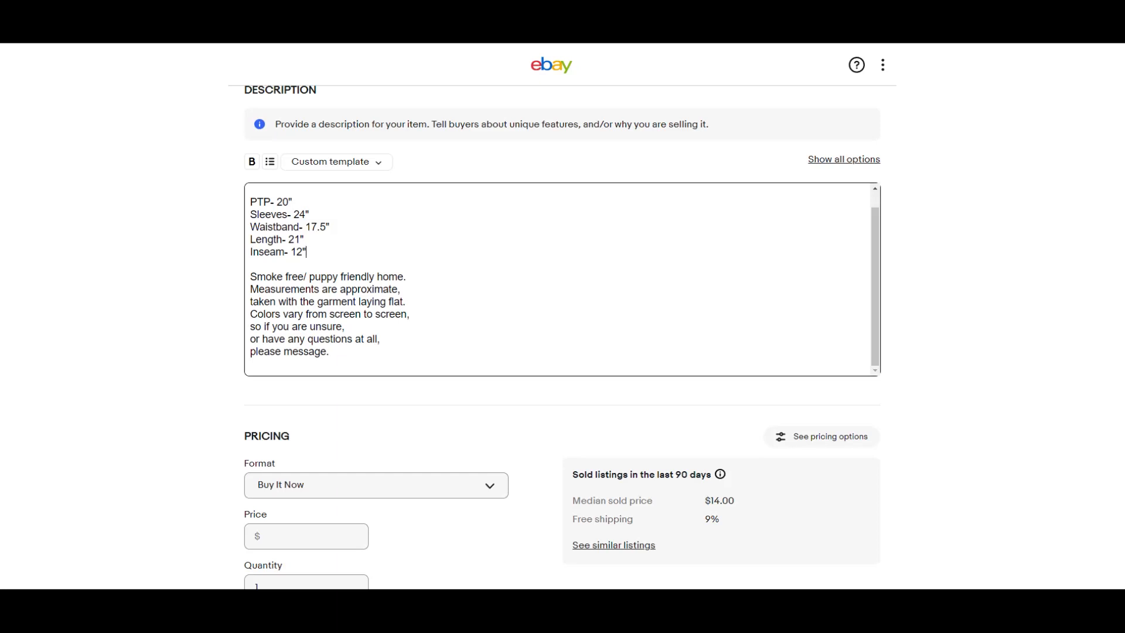
{"action": "scroll", "coordinate": [562, 337], "scroll_direction": "down", "scroll_amount": 3}
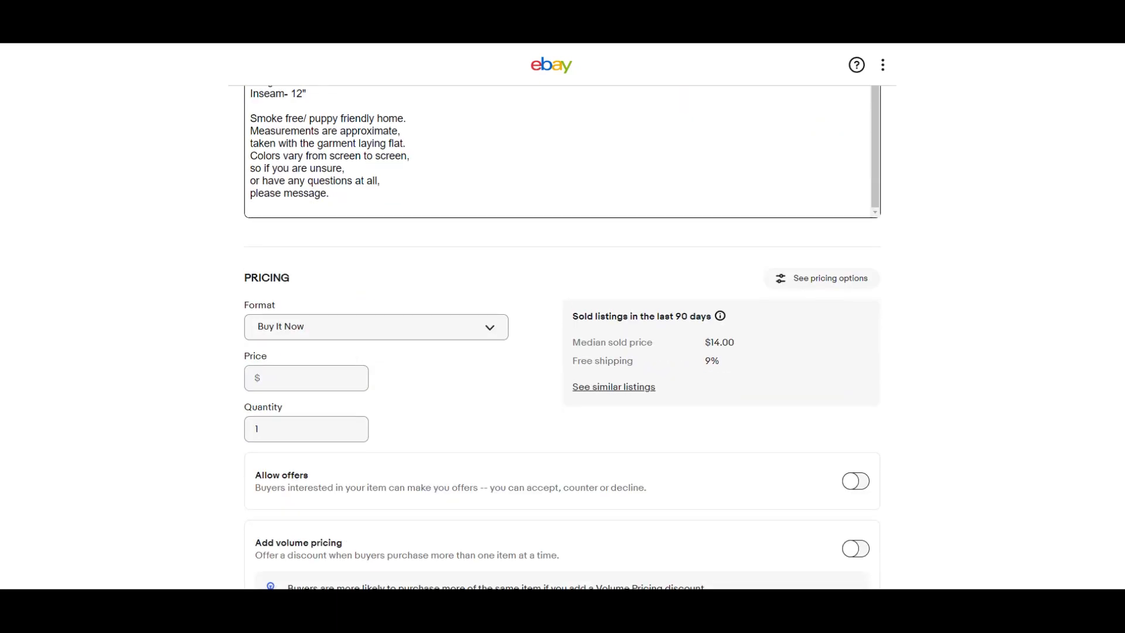
{"action": "scroll", "coordinate": [562, 338], "scroll_direction": "down", "scroll_amount": 3}
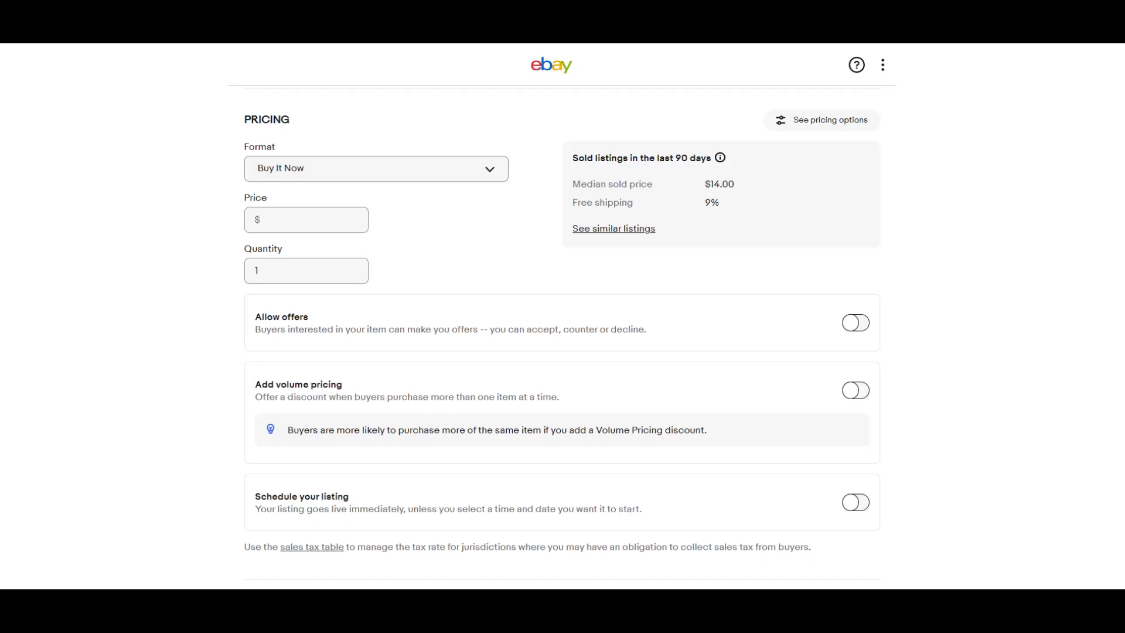
{"action": "left_click", "coordinate": [306, 219]}
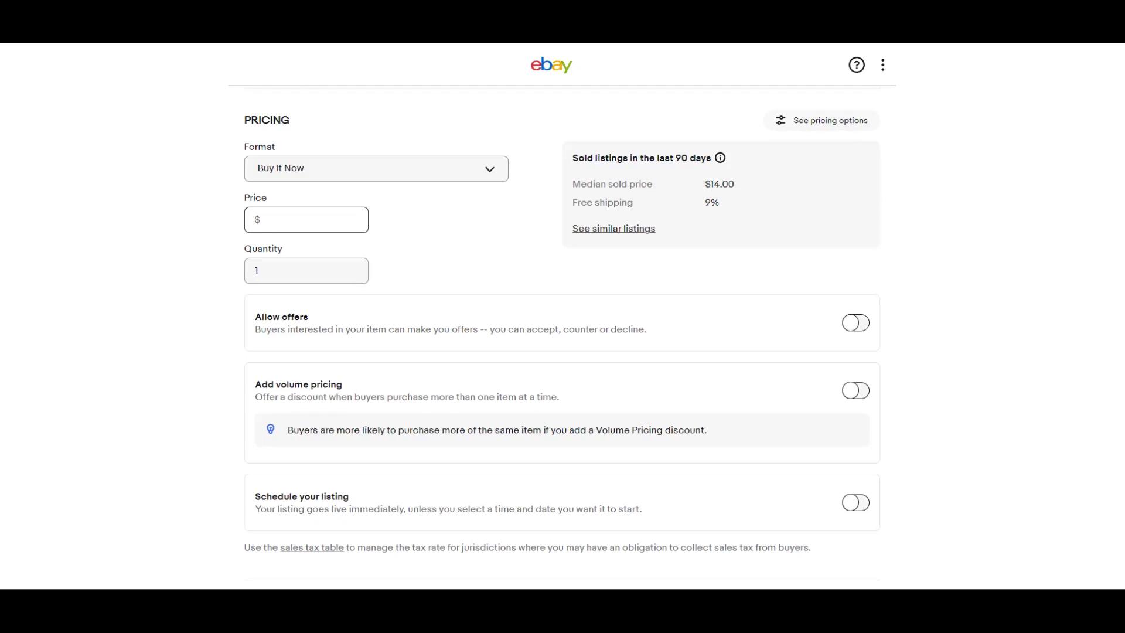
{"action": "key", "text": "Down"}
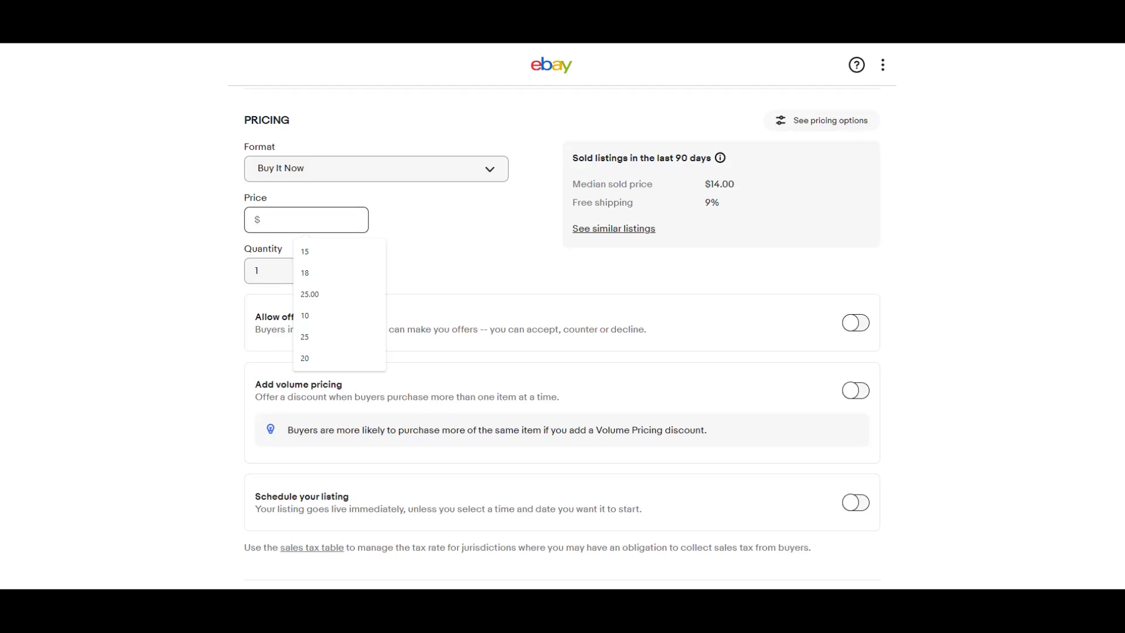
{"action": "scroll", "coordinate": [561, 328], "scroll_direction": "up", "scroll_amount": 20}
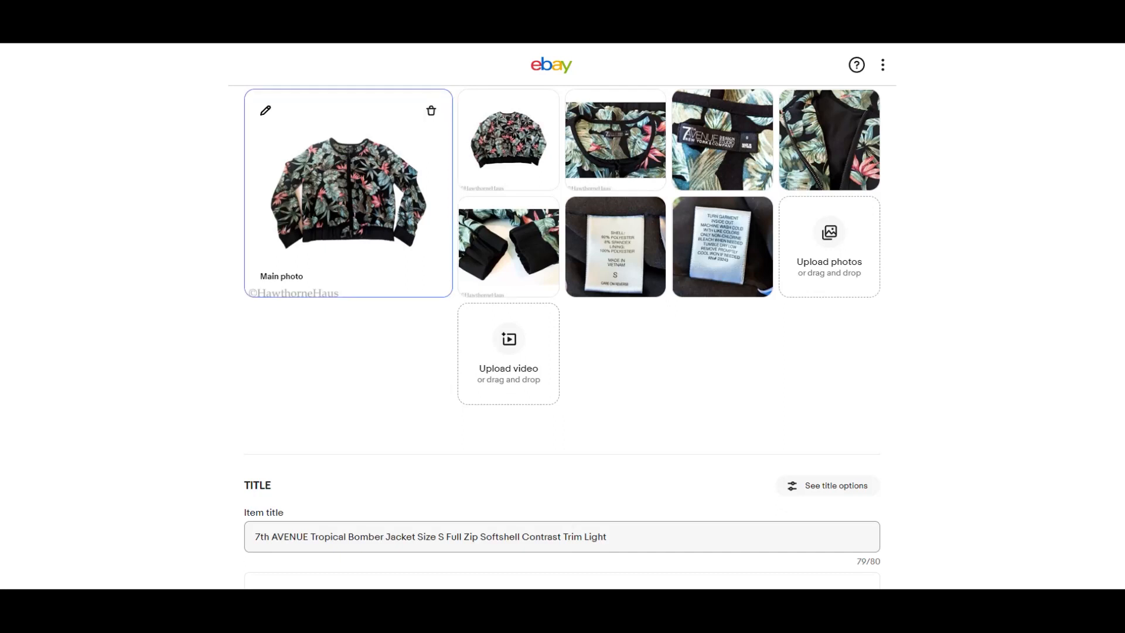
{"action": "scroll", "coordinate": [561, 328], "scroll_direction": "down", "scroll_amount": 20}
{"action": "left_click", "coordinate": [306, 219]}
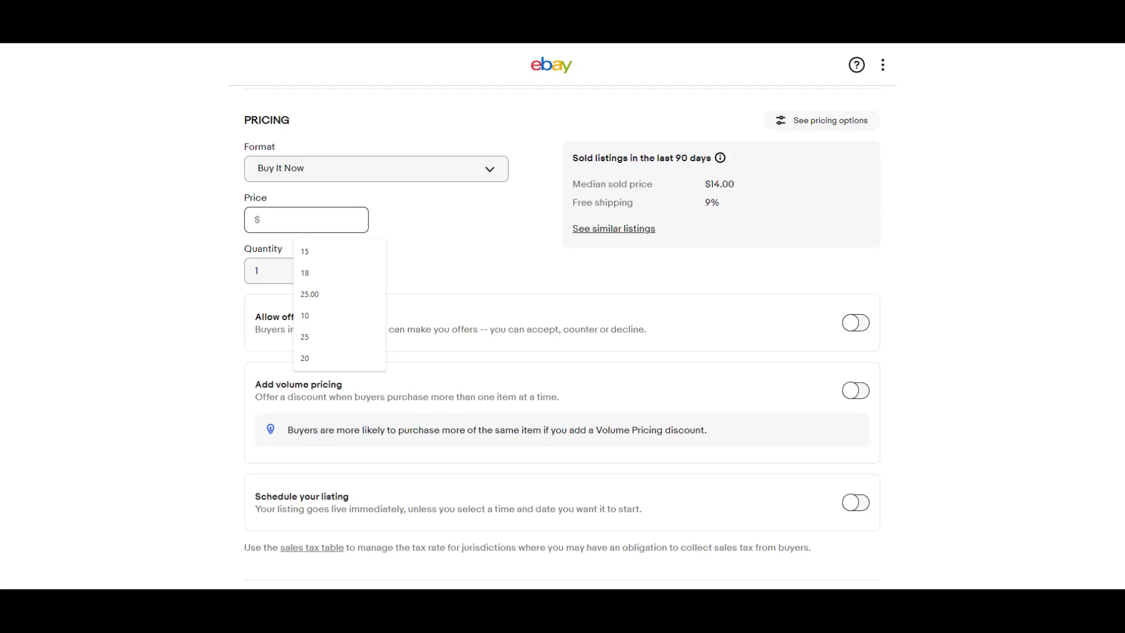
{"action": "type", "text": "37.65"}
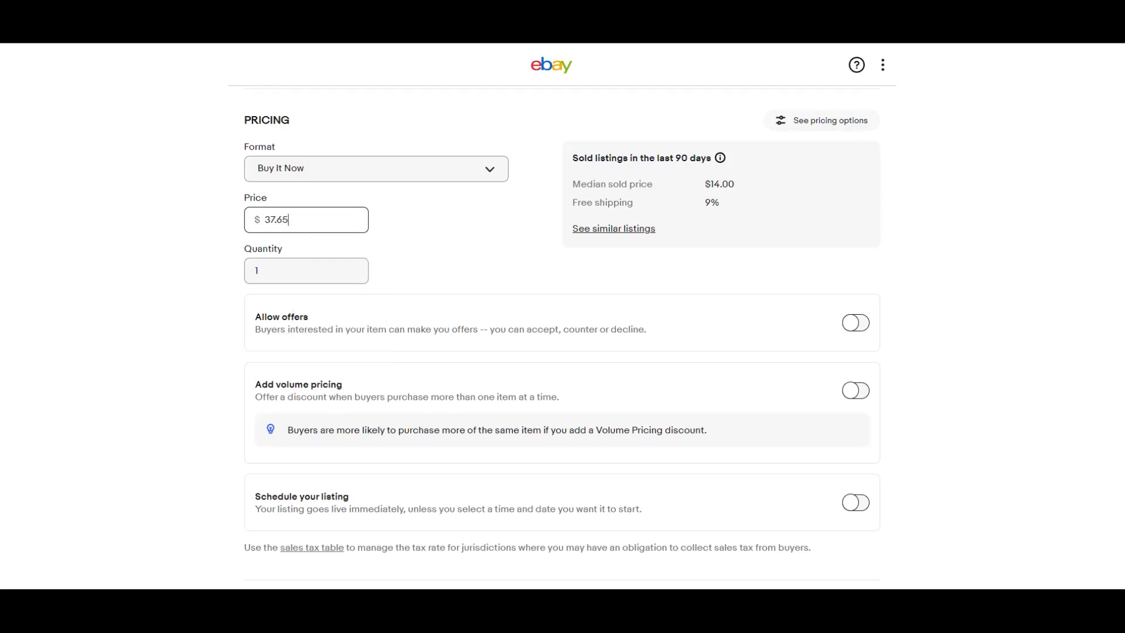
- Allow buyers to make offers on the jacket listing
{"action": "left_click", "coordinate": [855, 322]}
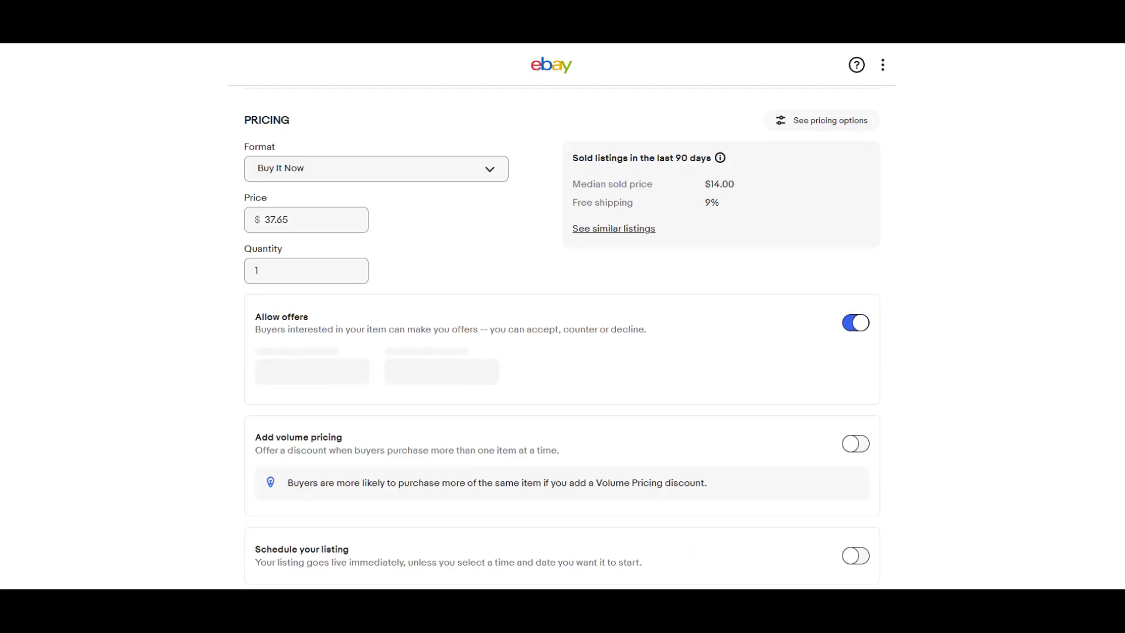
{"action": "scroll", "coordinate": [562, 317], "scroll_direction": "down", "scroll_amount": 3}
{"action": "scroll", "coordinate": [563, 316], "scroll_direction": "down", "scroll_amount": 3}
{"action": "scroll", "coordinate": [563, 317], "scroll_direction": "up", "scroll_amount": 3}
{"action": "scroll", "coordinate": [562, 317], "scroll_direction": "up", "scroll_amount": 3}
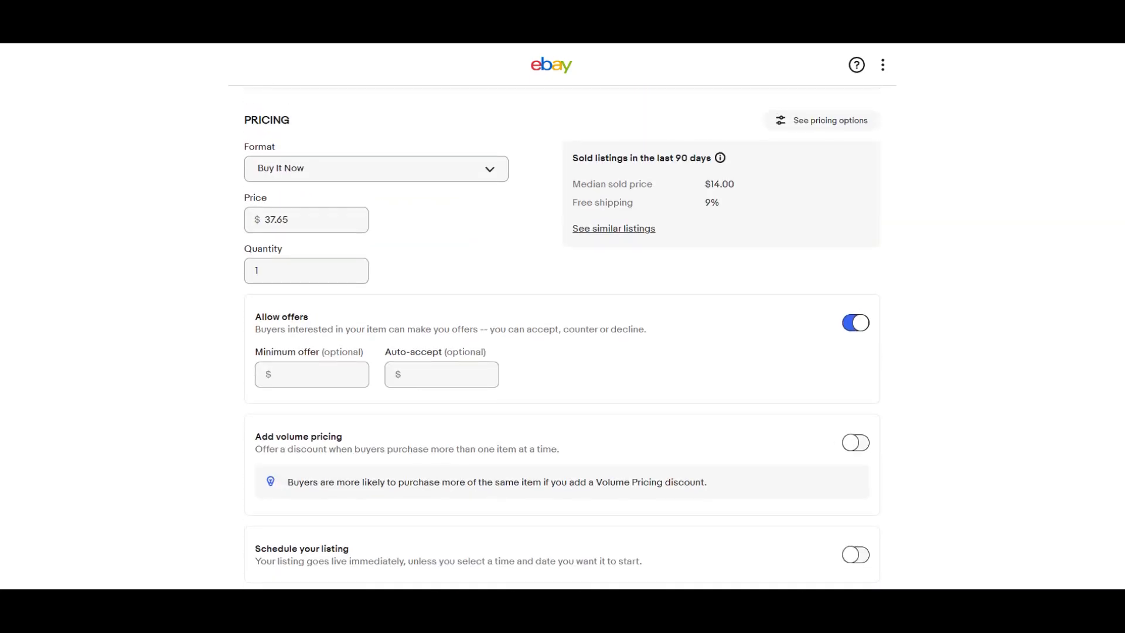
{"action": "left_click_drag", "start_coordinate": [291, 219], "coordinate": [270, 219]}
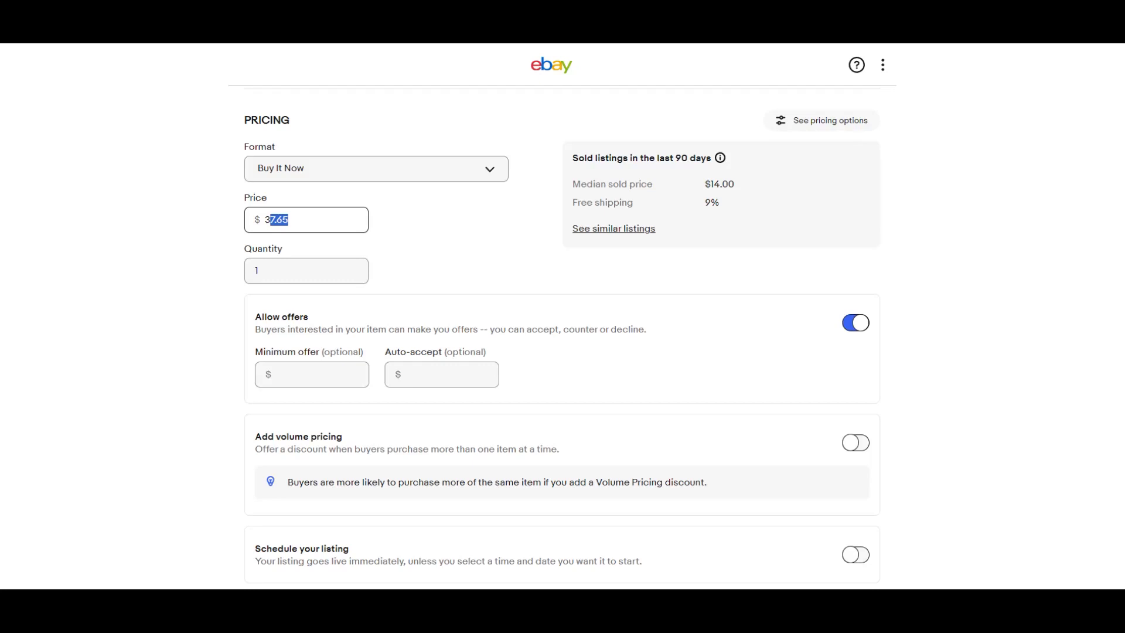
{"action": "left_click", "coordinate": [289, 219]}
{"action": "left_click_drag", "start_coordinate": [289, 219], "coordinate": [270, 219]}
{"action": "left_click", "coordinate": [289, 219]}
{"action": "left_click", "coordinate": [289, 219]}
{"action": "key", "text": "shift+Left"}
{"action": "key", "text": "shift+Left"}
{"action": "key", "text": "shift+Left"}
{"action": "key", "text": "shift+Left"}
{"action": "left_click", "coordinate": [288, 220]}
{"action": "key", "text": "ctrl+a"}
- Set the package weight to 1 lb in the shipping details
{"action": "scroll", "coordinate": [562, 334], "scroll_direction": "down", "scroll_amount": 5}
{"action": "scroll", "coordinate": [563, 334], "scroll_direction": "down", "scroll_amount": 3}
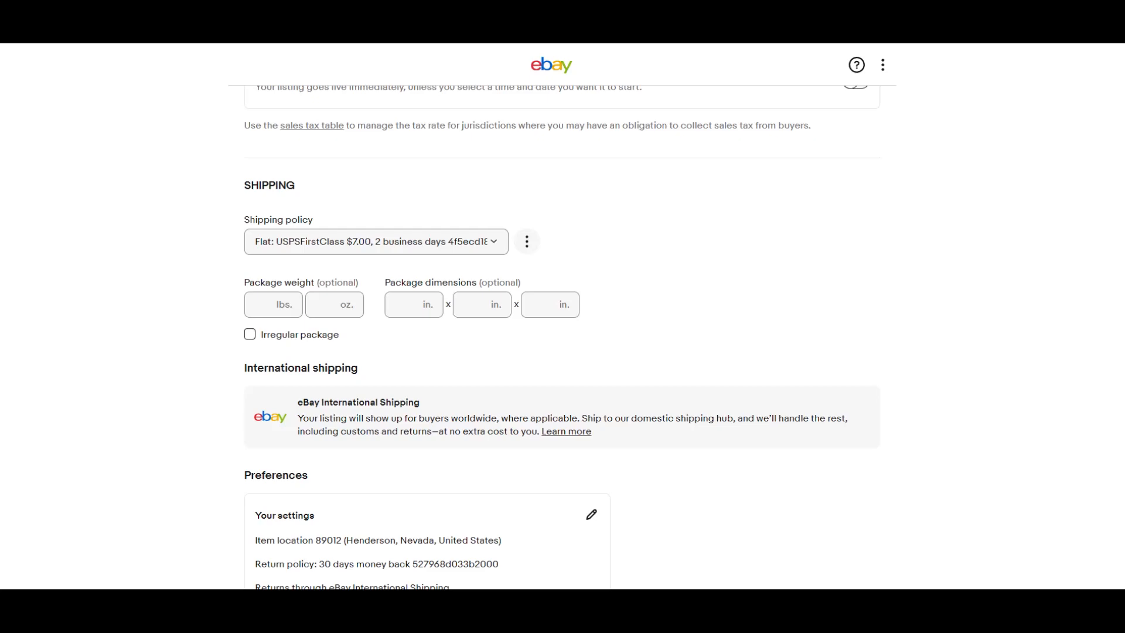
{"action": "left_click", "coordinate": [273, 304]}
{"action": "type", "text": "1"}
- Turn on Promoted Listings Standard for the jacket and set the listing ad rate to 2%
{"action": "scroll", "coordinate": [562, 334], "scroll_direction": "down", "scroll_amount": 5}
{"action": "scroll", "coordinate": [562, 334], "scroll_direction": "down", "scroll_amount": 3}
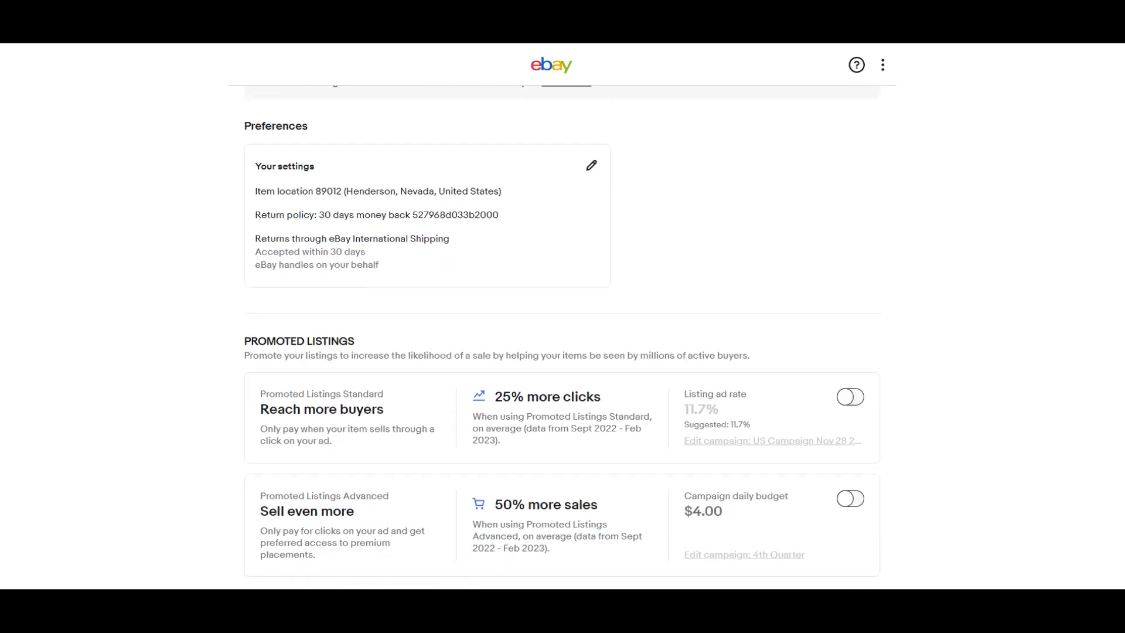
{"action": "left_click", "coordinate": [850, 271]}
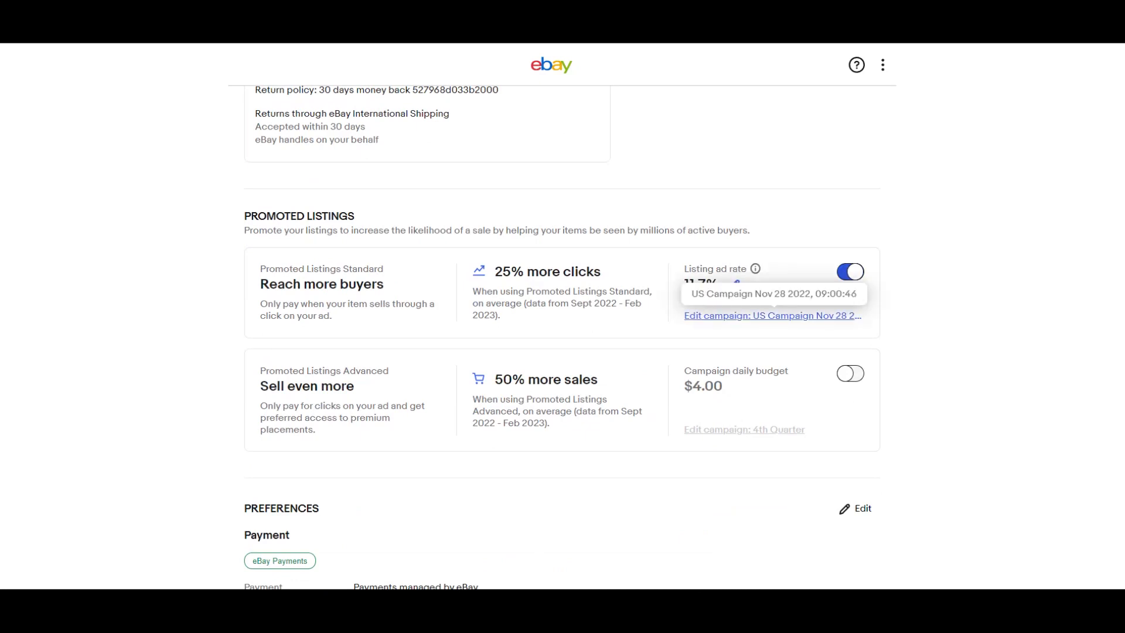
{"action": "left_click", "coordinate": [734, 284]}
{"action": "key", "text": "ctrl+a"}
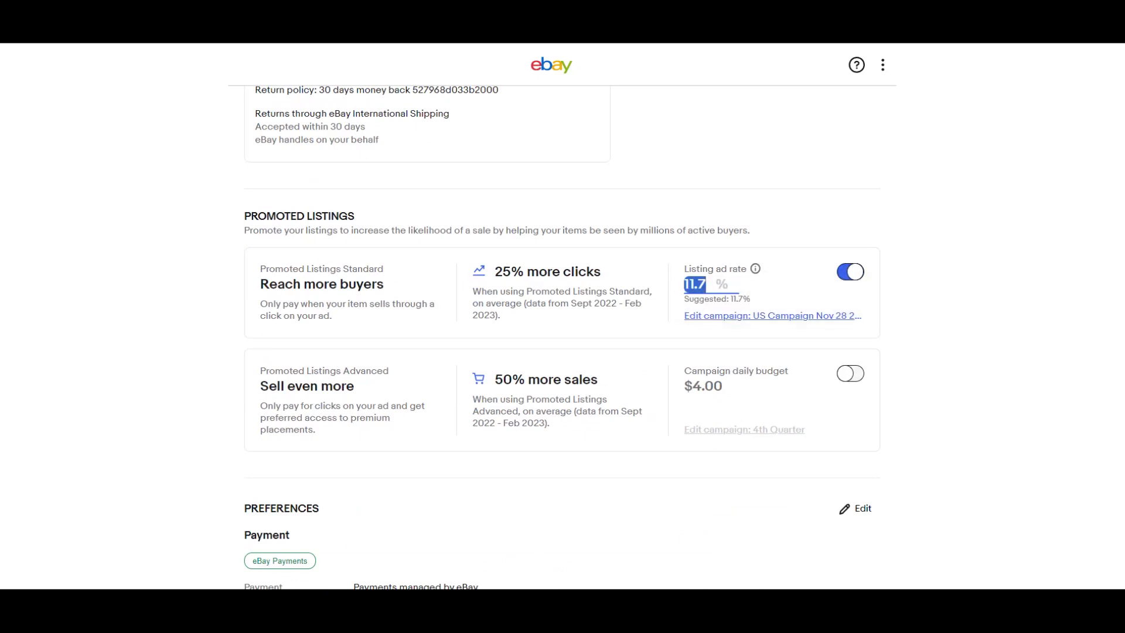
{"action": "type", "text": "2"}
{"action": "key", "text": "Return"}
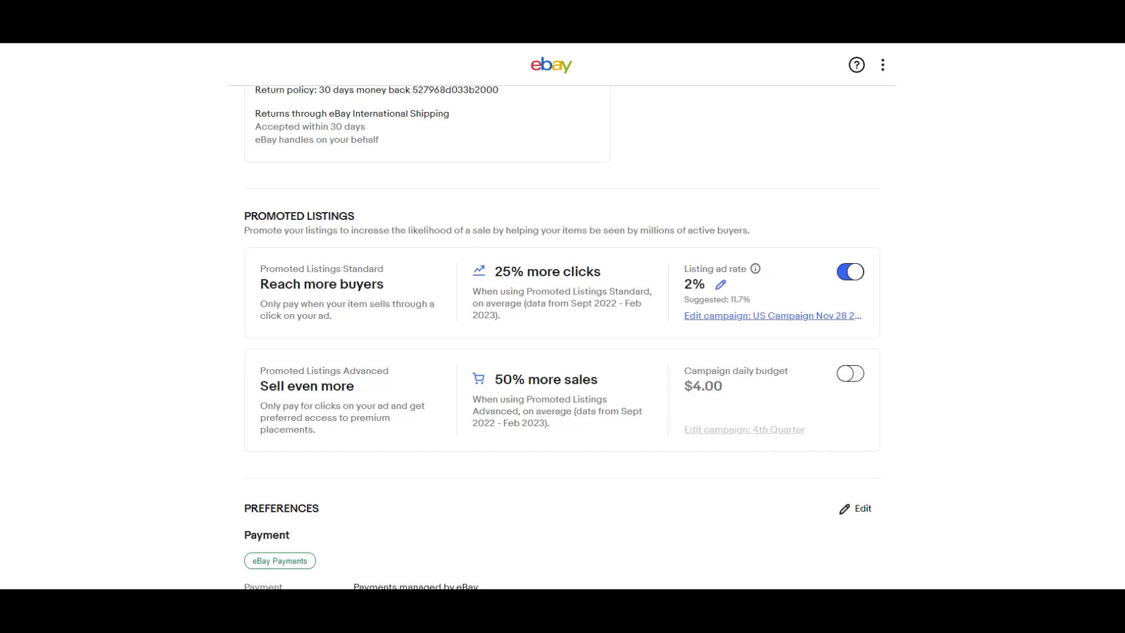
- Review the listing's condition, description, pricing, shipping and promotion settings
{"action": "scroll", "coordinate": [561, 337], "scroll_direction": "up", "scroll_amount": 3}
{"action": "scroll", "coordinate": [562, 336], "scroll_direction": "down", "scroll_amount": 3}
{"action": "scroll", "coordinate": [562, 337], "scroll_direction": "up", "scroll_amount": 15}
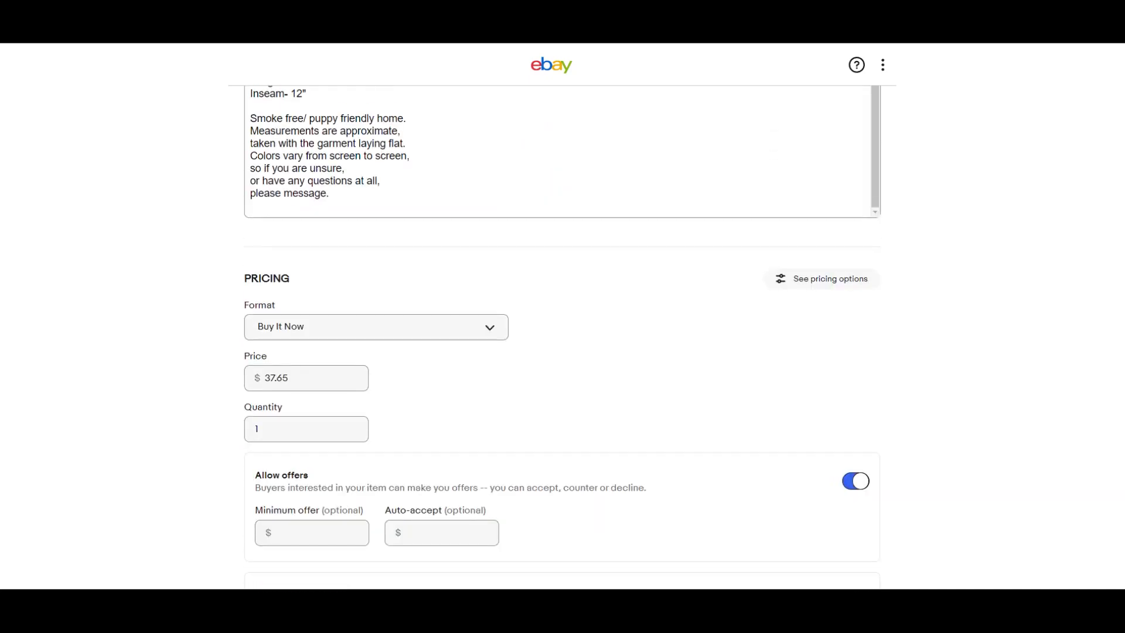
{"action": "scroll", "coordinate": [562, 337], "scroll_direction": "up", "scroll_amount": 6}
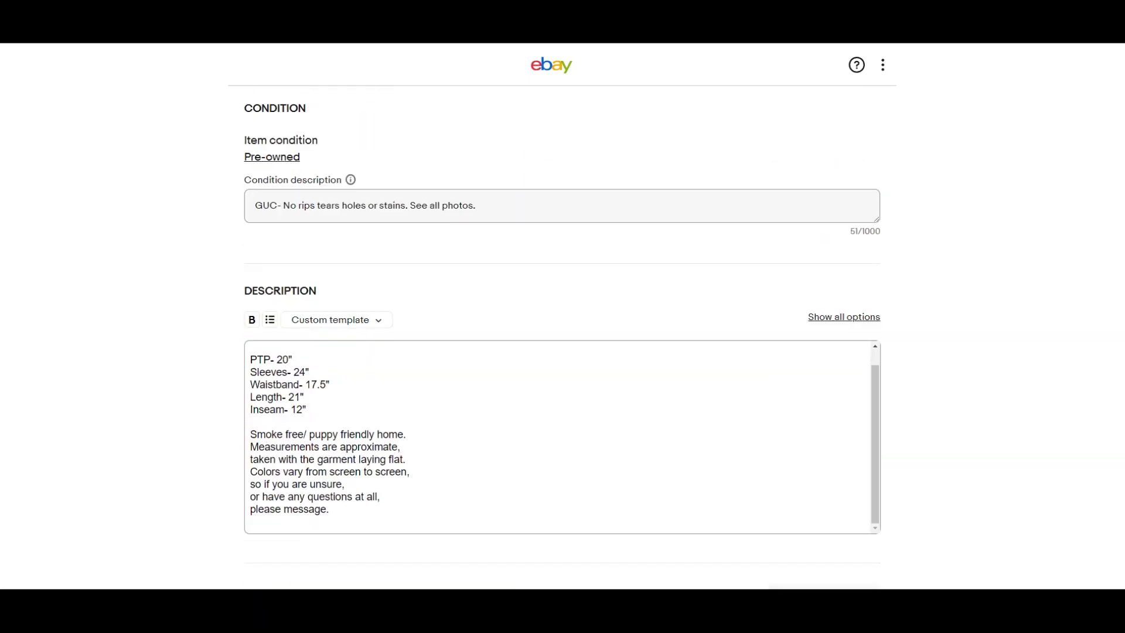
{"action": "scroll", "coordinate": [562, 337], "scroll_direction": "down", "scroll_amount": 6}
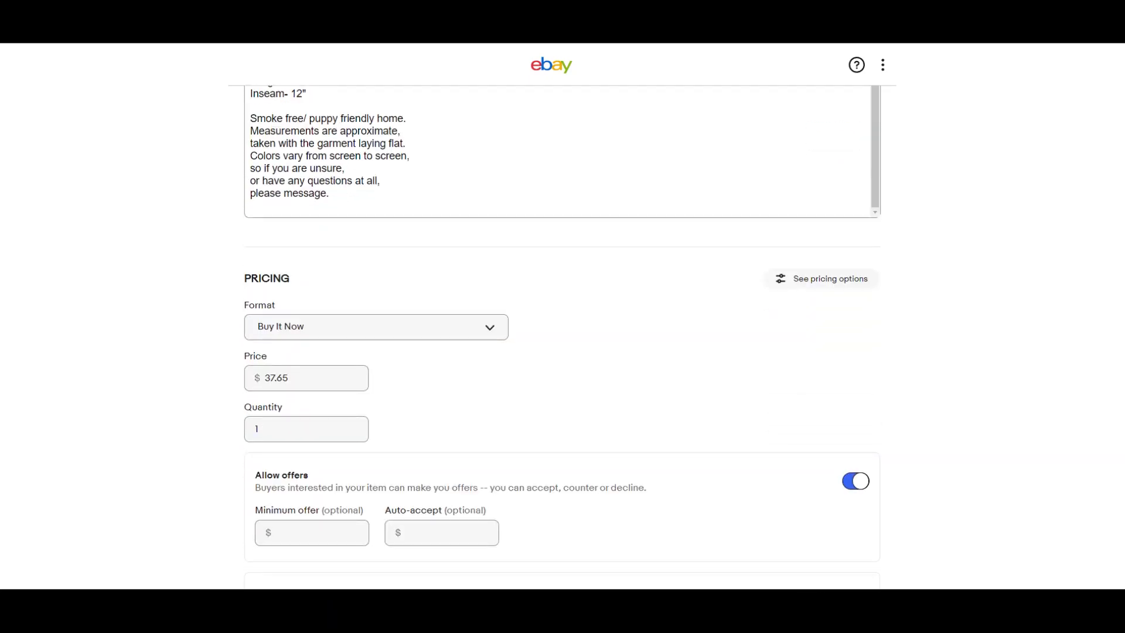
{"action": "scroll", "coordinate": [562, 337], "scroll_direction": "down", "scroll_amount": 14}
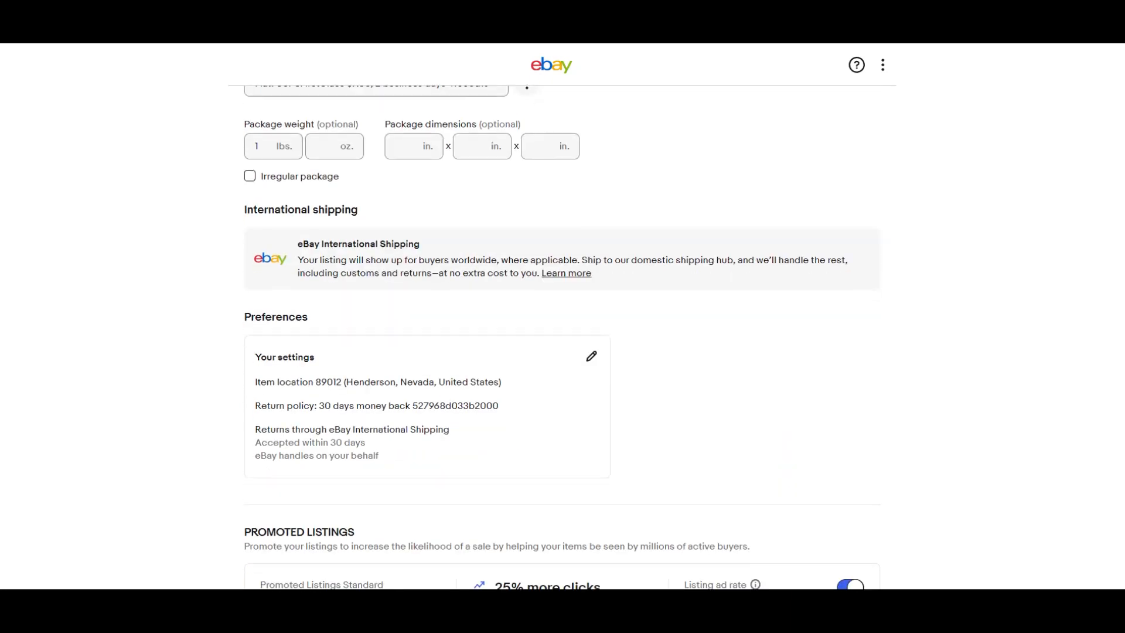
{"action": "scroll", "coordinate": [561, 337], "scroll_direction": "down", "scroll_amount": 10}
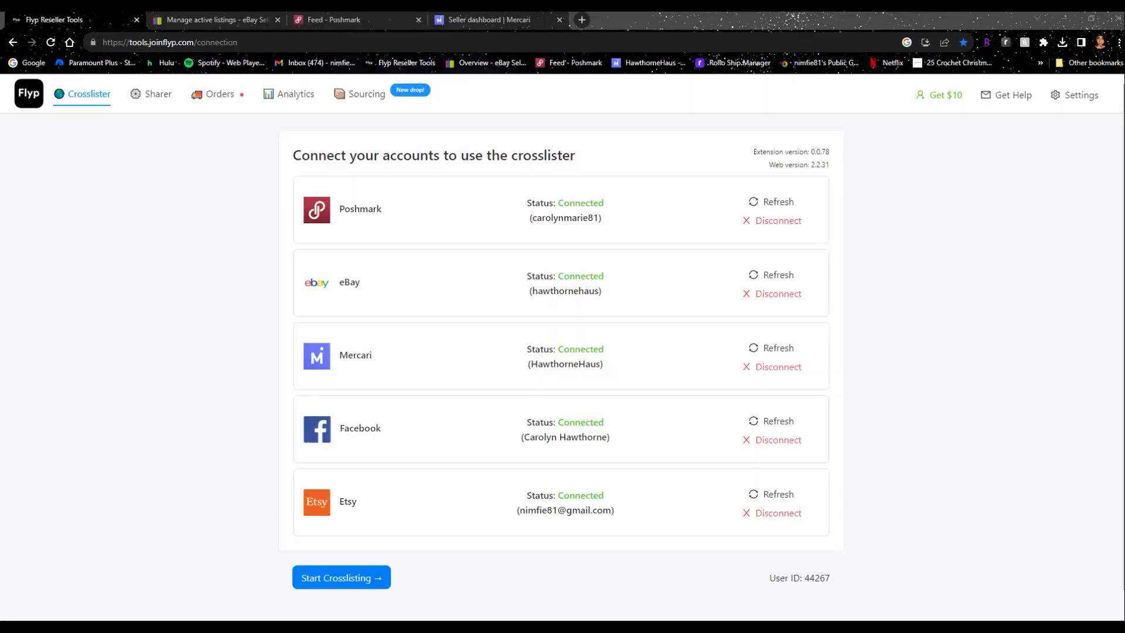
- Switch from Flyp to the eBay active listings and look through the recently listed items
{"action": "left_click", "coordinate": [217, 19]}
{"action": "scroll", "coordinate": [562, 346], "scroll_direction": "down", "scroll_amount": 7}
{"action": "scroll", "coordinate": [562, 345], "scroll_direction": "down", "scroll_amount": 1}
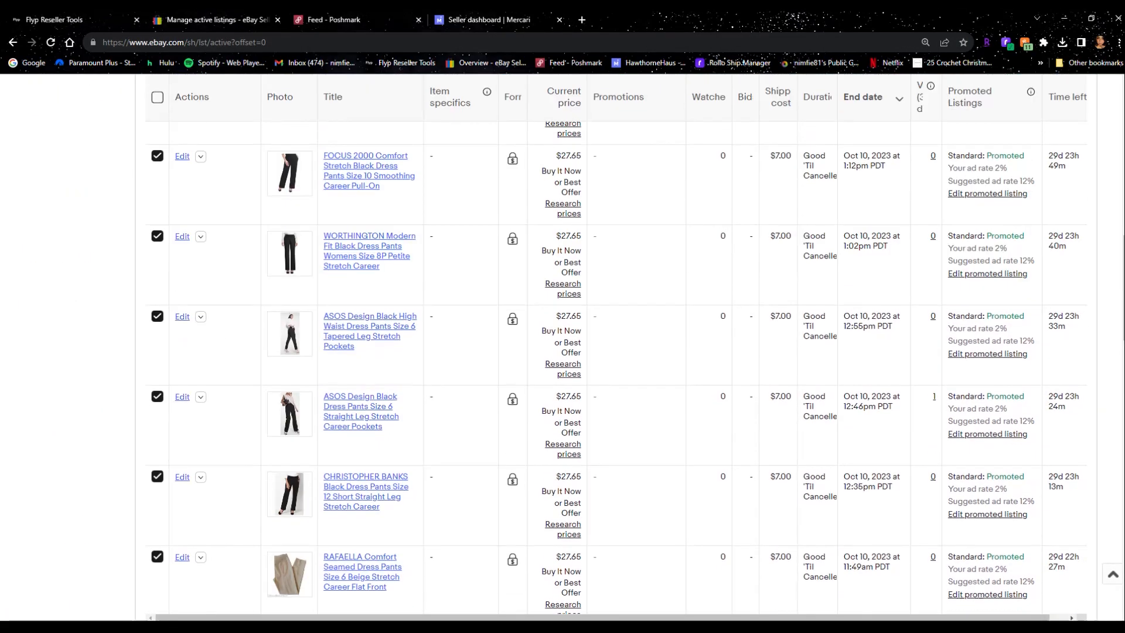
{"action": "scroll", "coordinate": [563, 345], "scroll_direction": "up", "scroll_amount": 5}
{"action": "scroll", "coordinate": [562, 346], "scroll_direction": "down", "scroll_amount": 15}
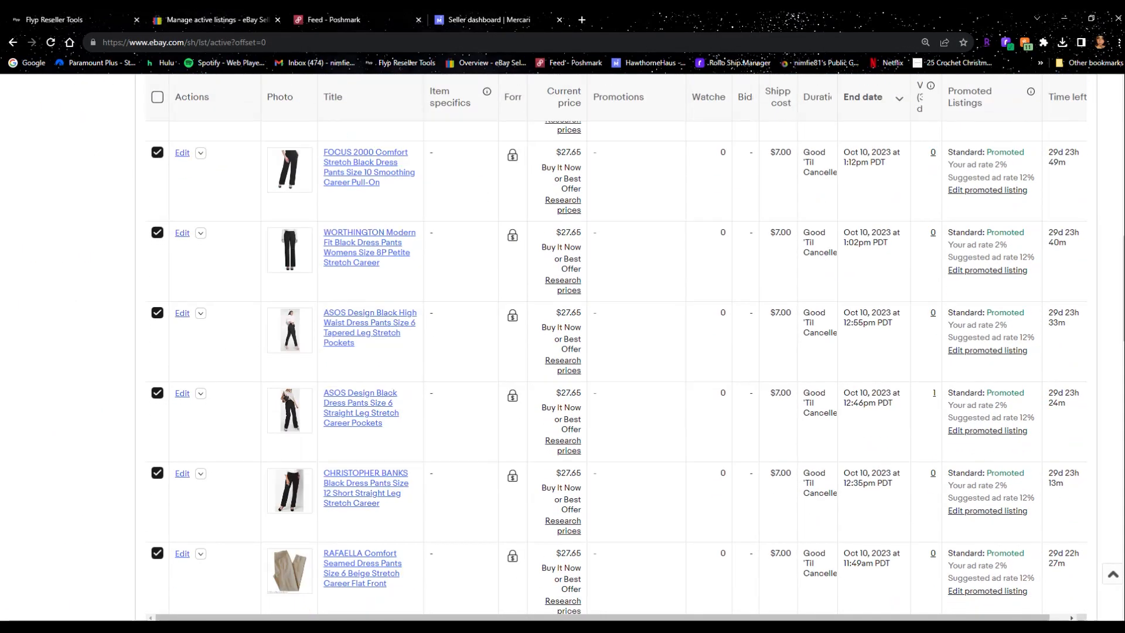
- In Flyp, import 15 eBay listings, including the ASOS flare pants and 7th AVENUE bomber jacket, and go to My items
{"action": "key", "text": "ctrl+1"}
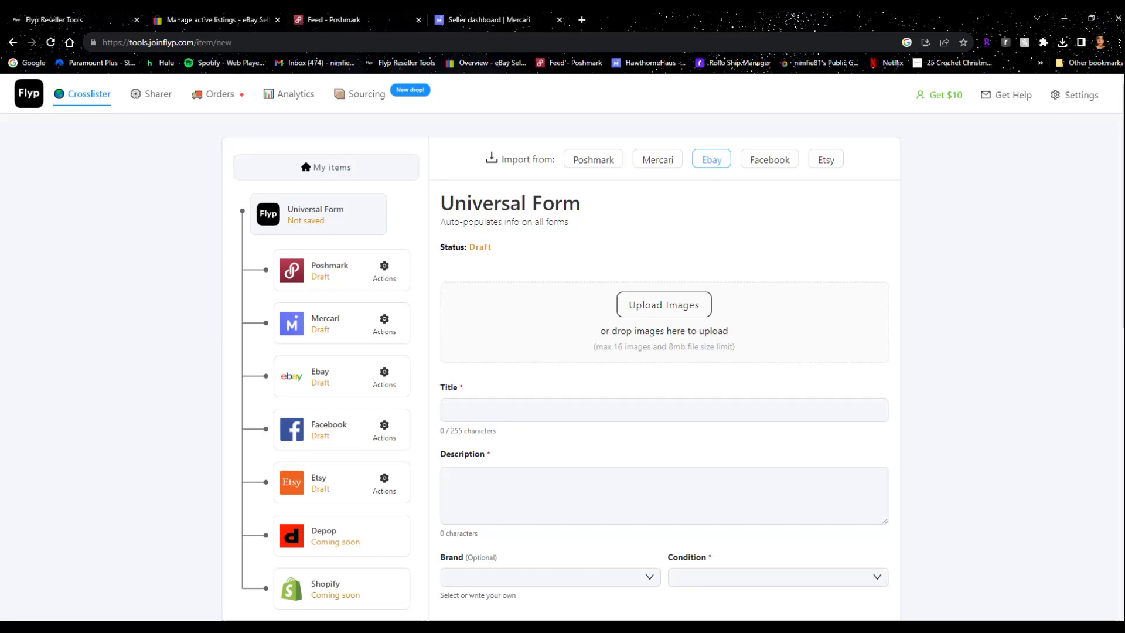
{"action": "left_click", "coordinate": [711, 159]}
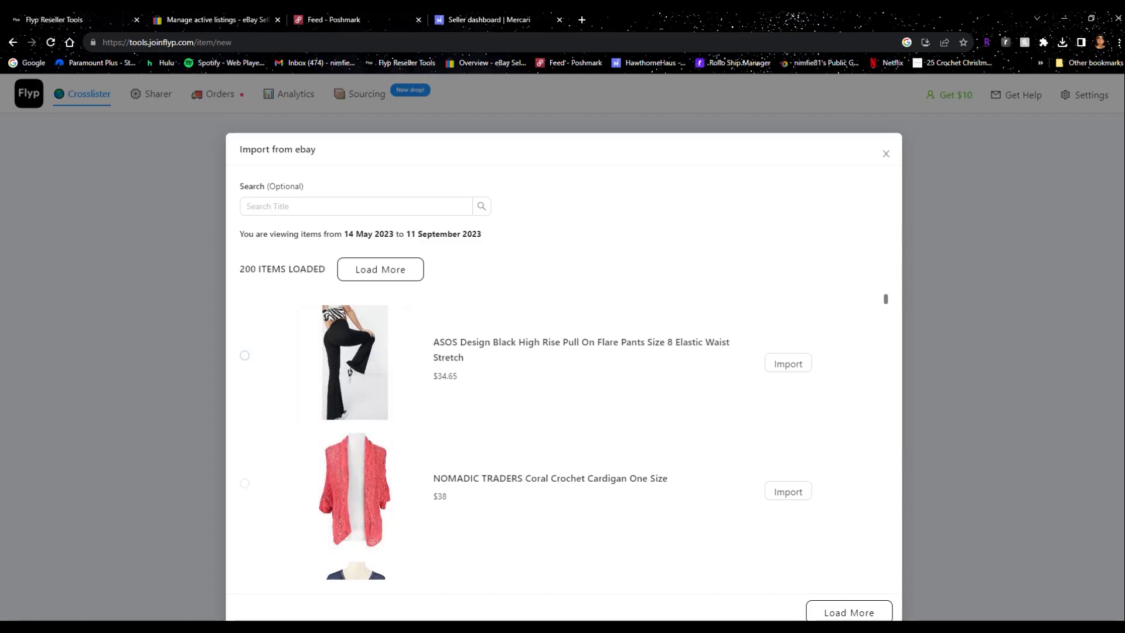
{"action": "left_click", "coordinate": [244, 355]}
{"action": "scroll", "coordinate": [563, 439], "scroll_direction": "down", "scroll_amount": 2}
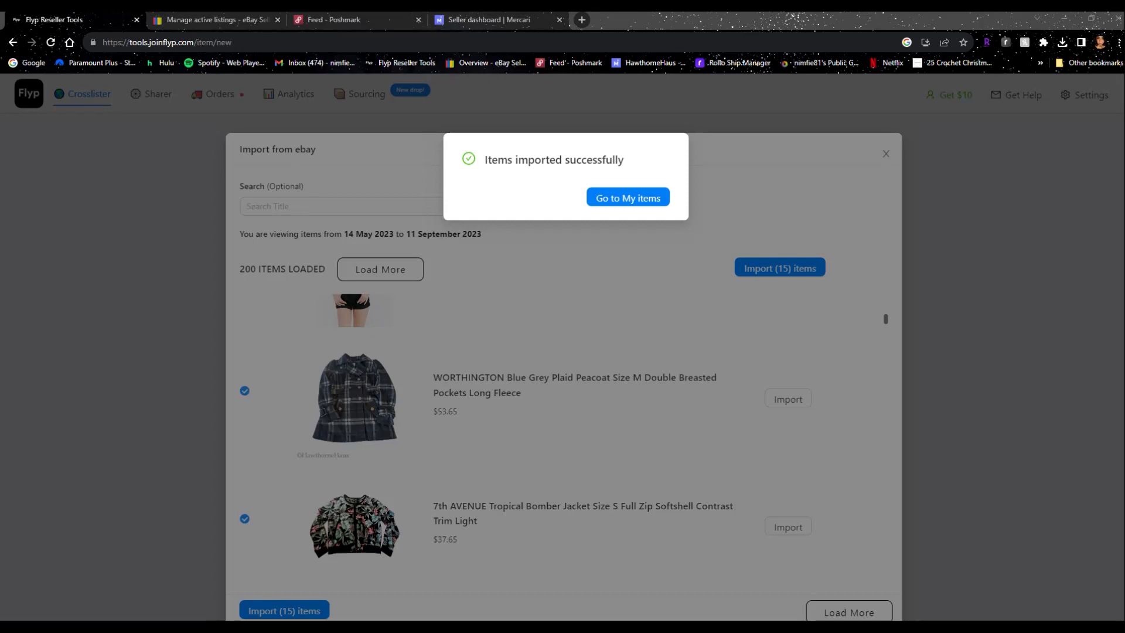
{"action": "left_click", "coordinate": [627, 197]}
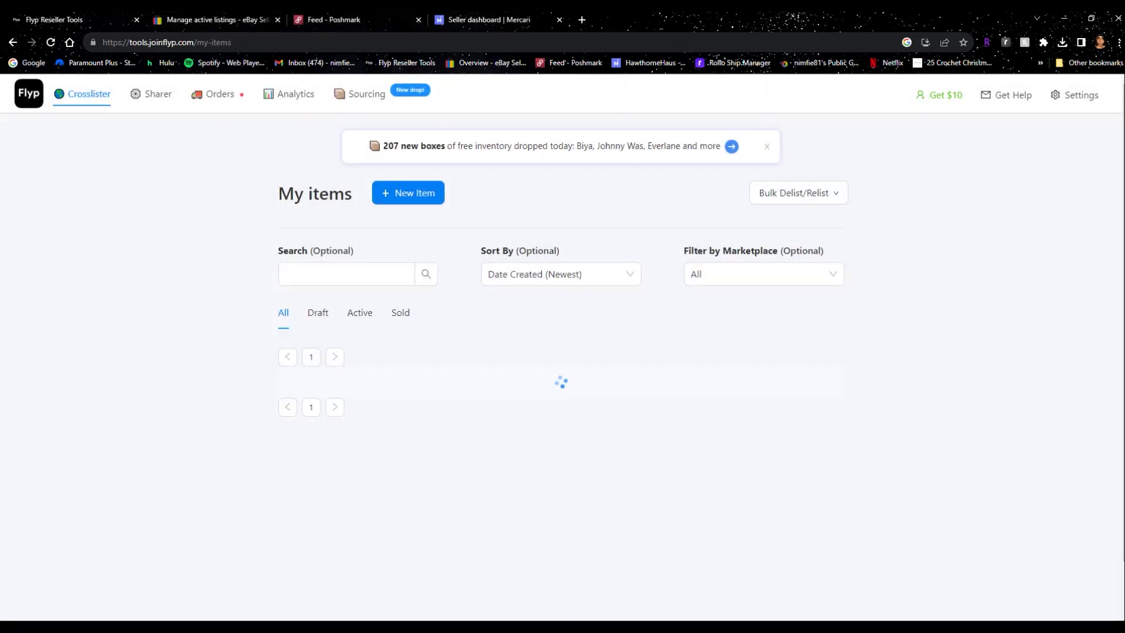
- Look through the imported items on the first two pages of My items and return to page 1
{"action": "scroll", "coordinate": [561, 351], "scroll_direction": "down", "scroll_amount": 3}
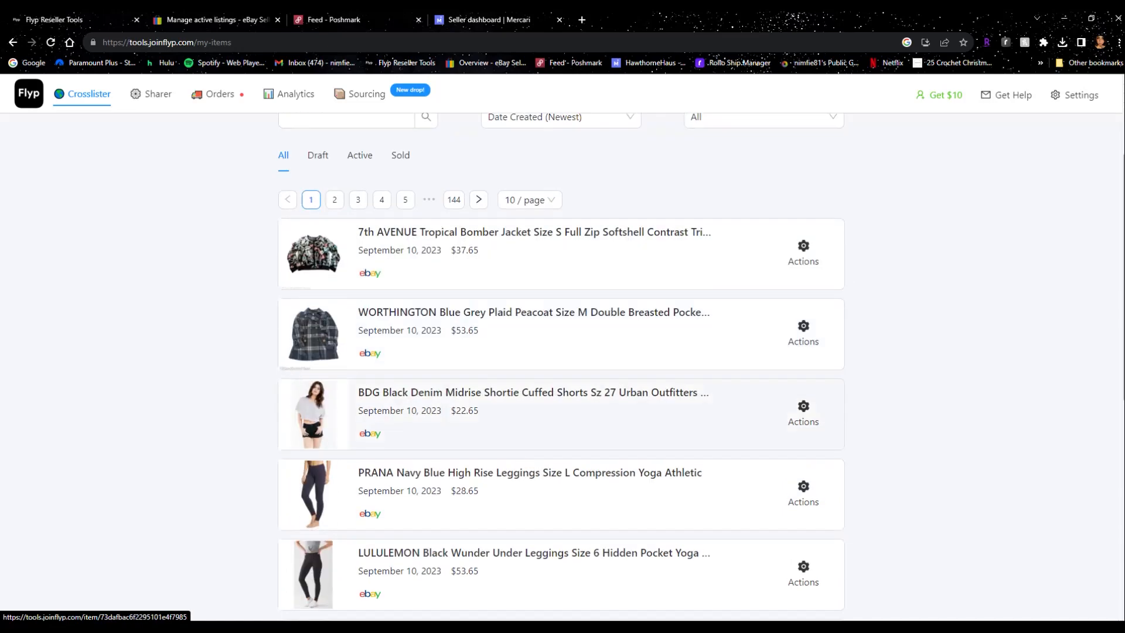
{"action": "scroll", "coordinate": [560, 351], "scroll_direction": "down", "scroll_amount": 3}
{"action": "scroll", "coordinate": [561, 351], "scroll_direction": "down", "scroll_amount": 5}
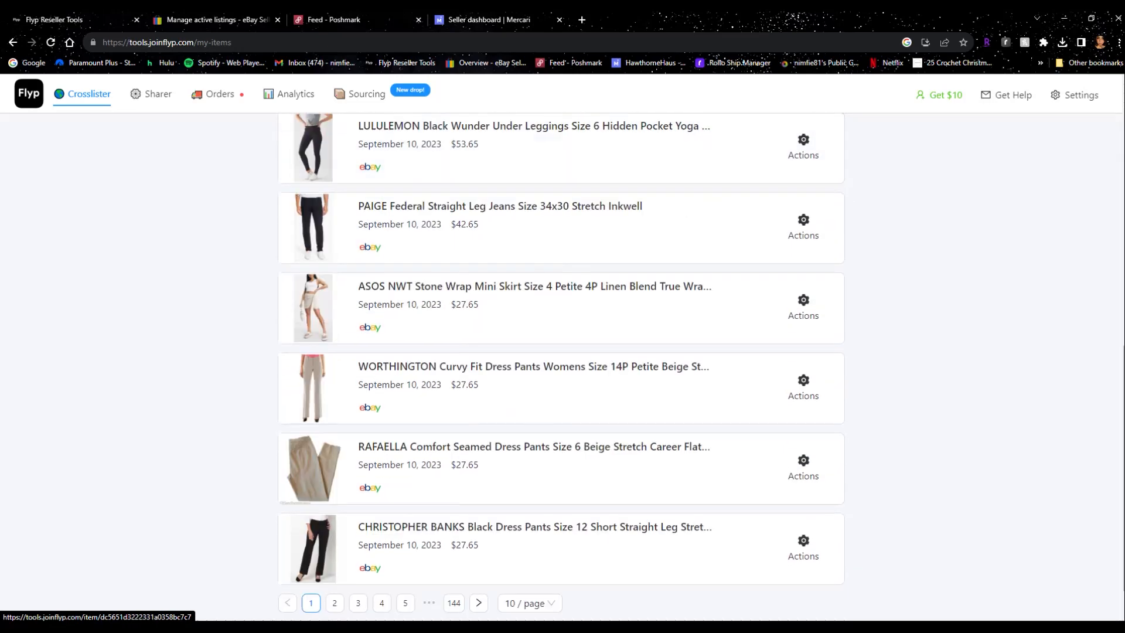
{"action": "left_click", "coordinate": [333, 558]}
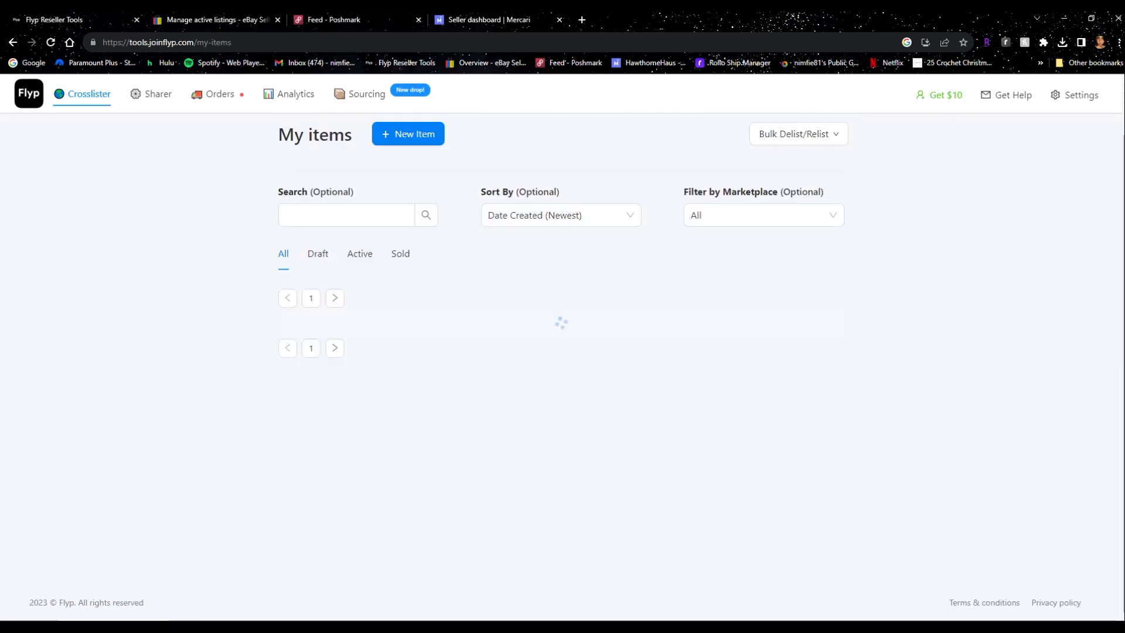
{"action": "scroll", "coordinate": [561, 351], "scroll_direction": "up", "scroll_amount": 5}
{"action": "scroll", "coordinate": [560, 352], "scroll_direction": "up", "scroll_amount": 5}
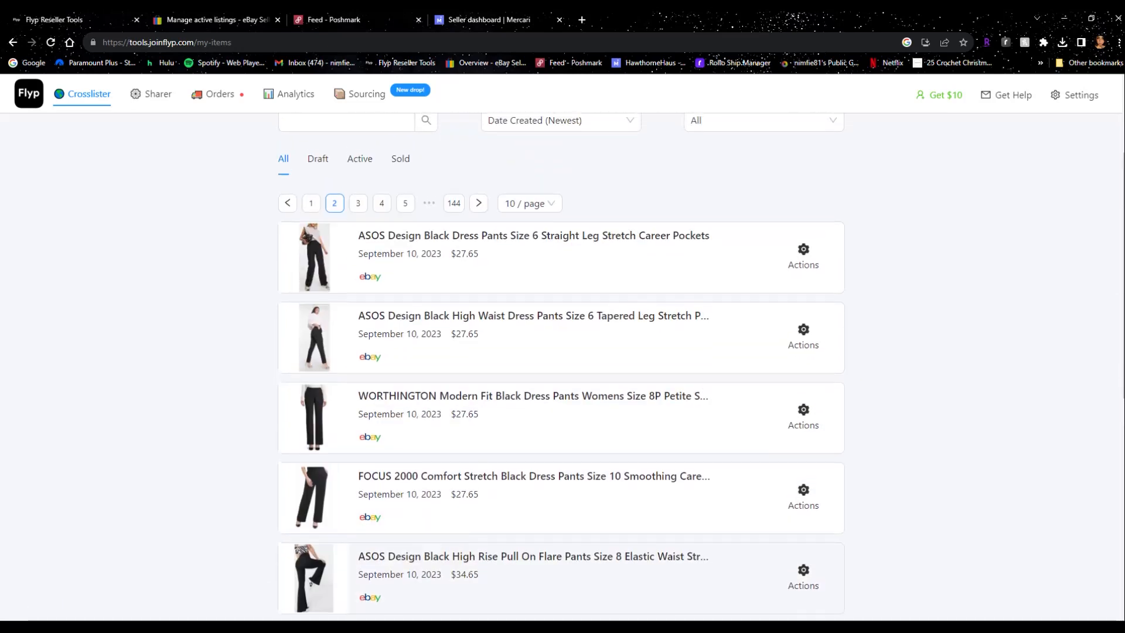
{"action": "scroll", "coordinate": [561, 352], "scroll_direction": "down", "scroll_amount": 3}
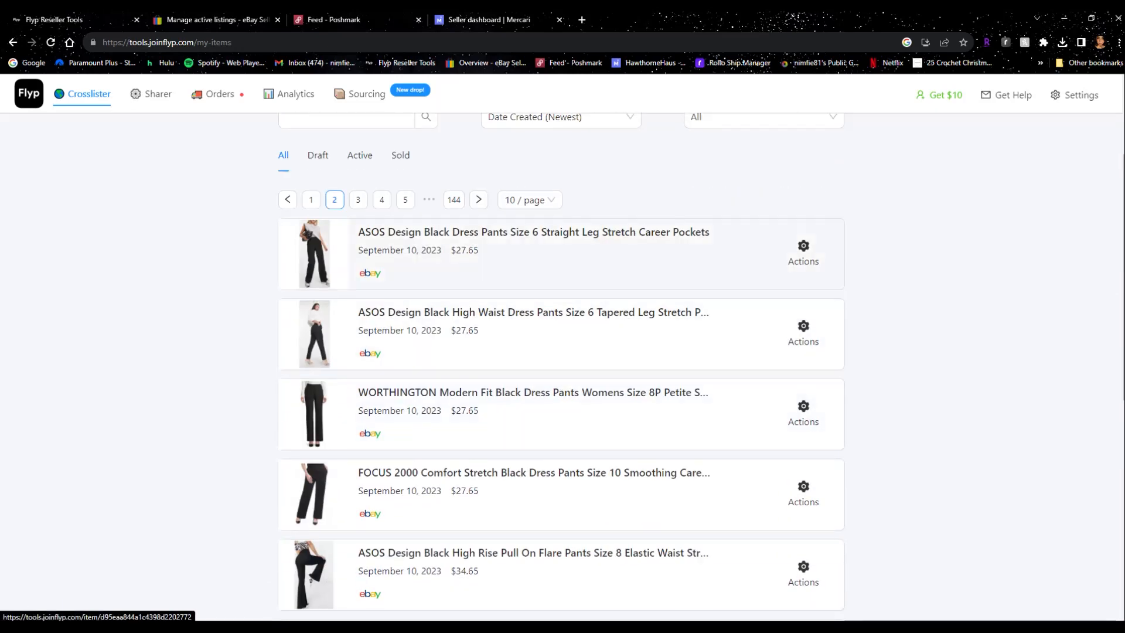
{"action": "scroll", "coordinate": [561, 351], "scroll_direction": "down", "scroll_amount": 5}
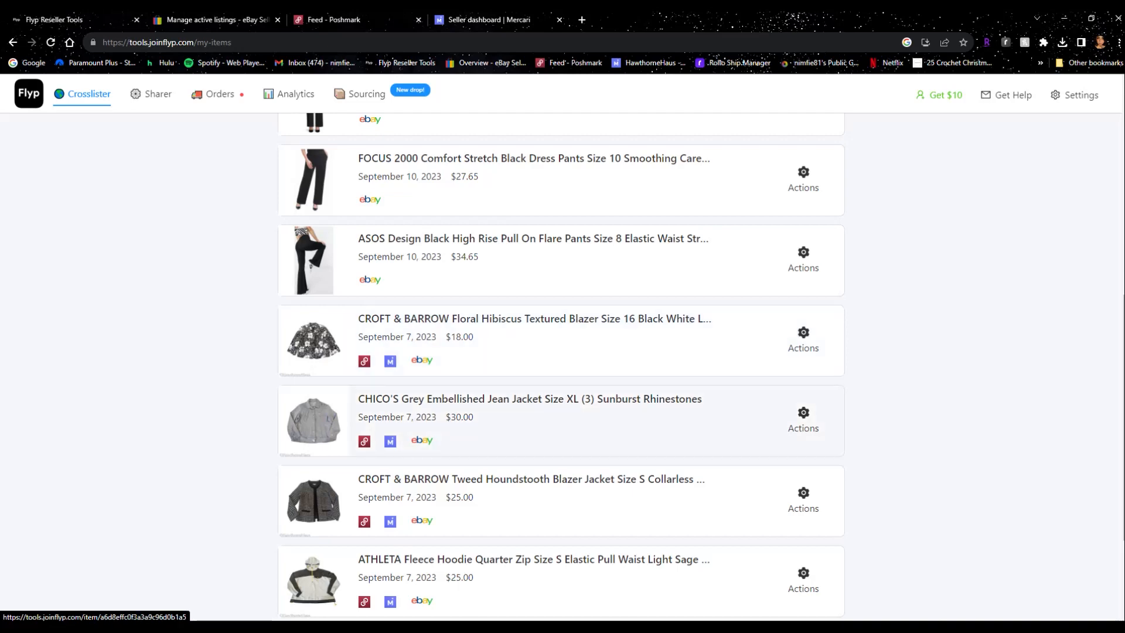
{"action": "scroll", "coordinate": [560, 368], "scroll_direction": "up", "scroll_amount": 8}
{"action": "left_click", "coordinate": [310, 356]}
{"action": "scroll", "coordinate": [561, 398], "scroll_direction": "down", "scroll_amount": 3}
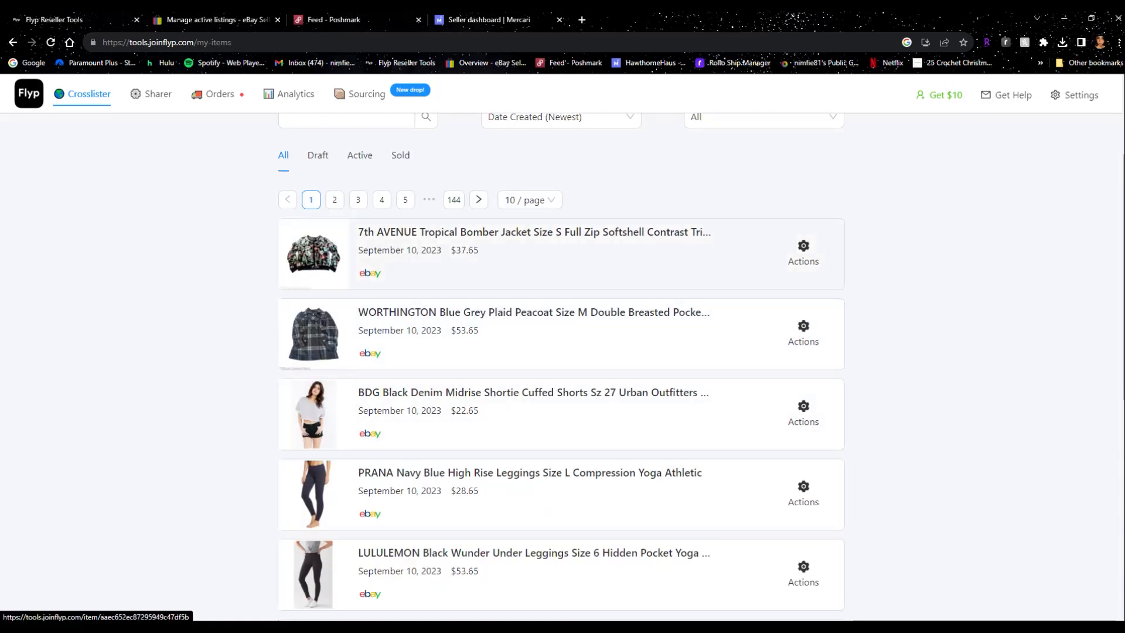
- Open the 7th AVENUE Tropical Bomber Jacket item and review its Universal Form down to the description
{"action": "left_click", "coordinate": [480, 253]}
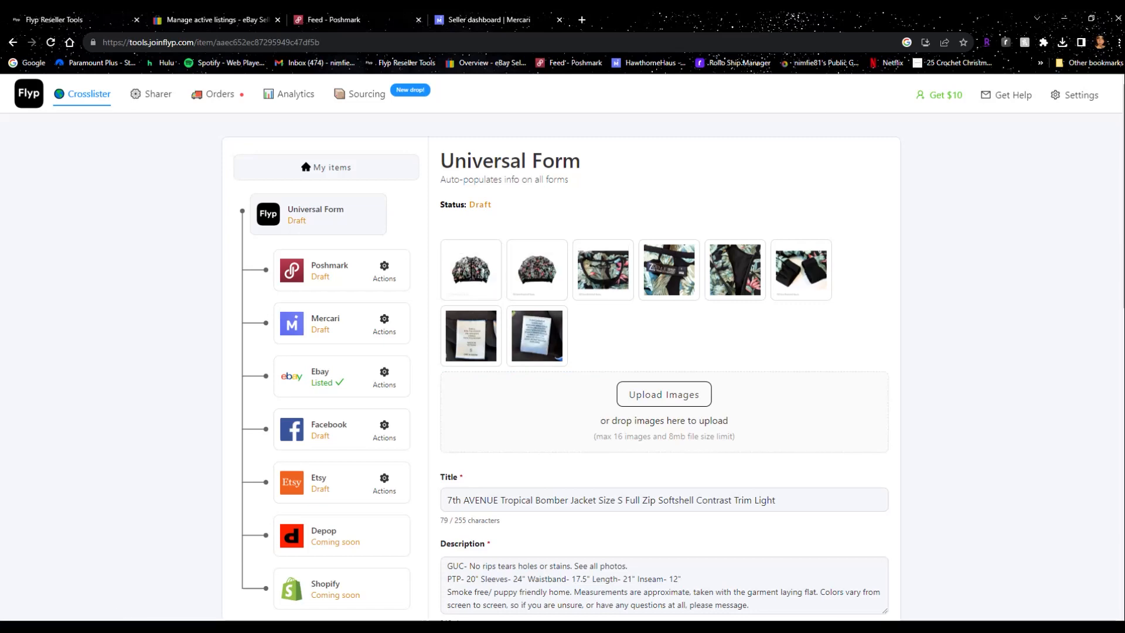
{"action": "scroll", "coordinate": [603, 270], "scroll_direction": "down", "scroll_amount": 3}
{"action": "scroll", "coordinate": [536, 270], "scroll_direction": "up", "scroll_amount": 3}
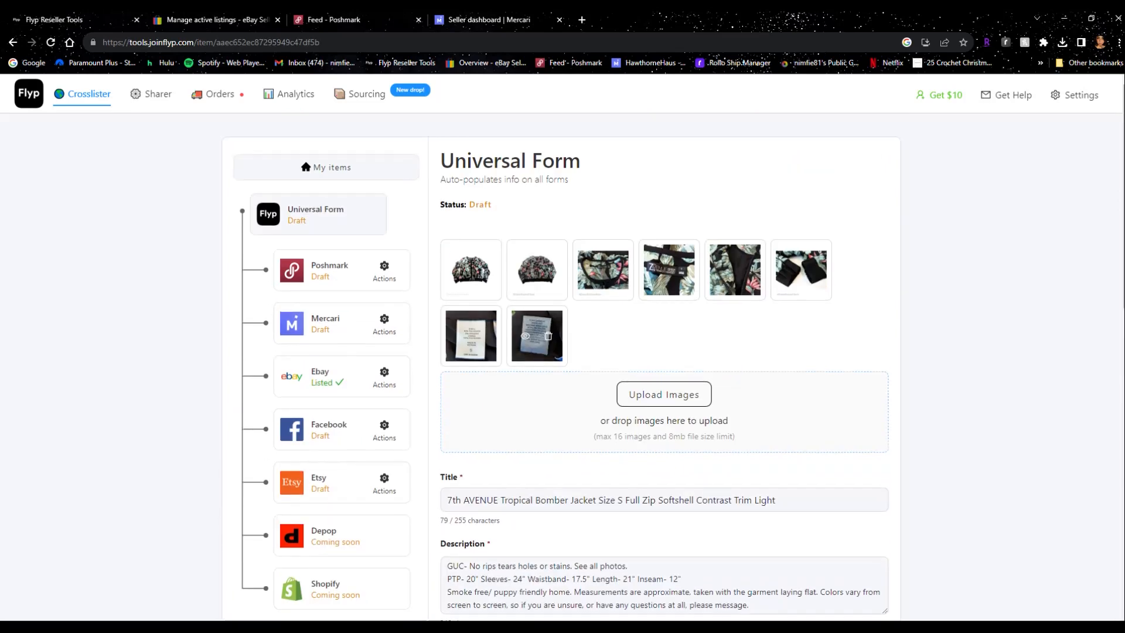
{"action": "scroll", "coordinate": [536, 270], "scroll_direction": "down", "scroll_amount": 3}
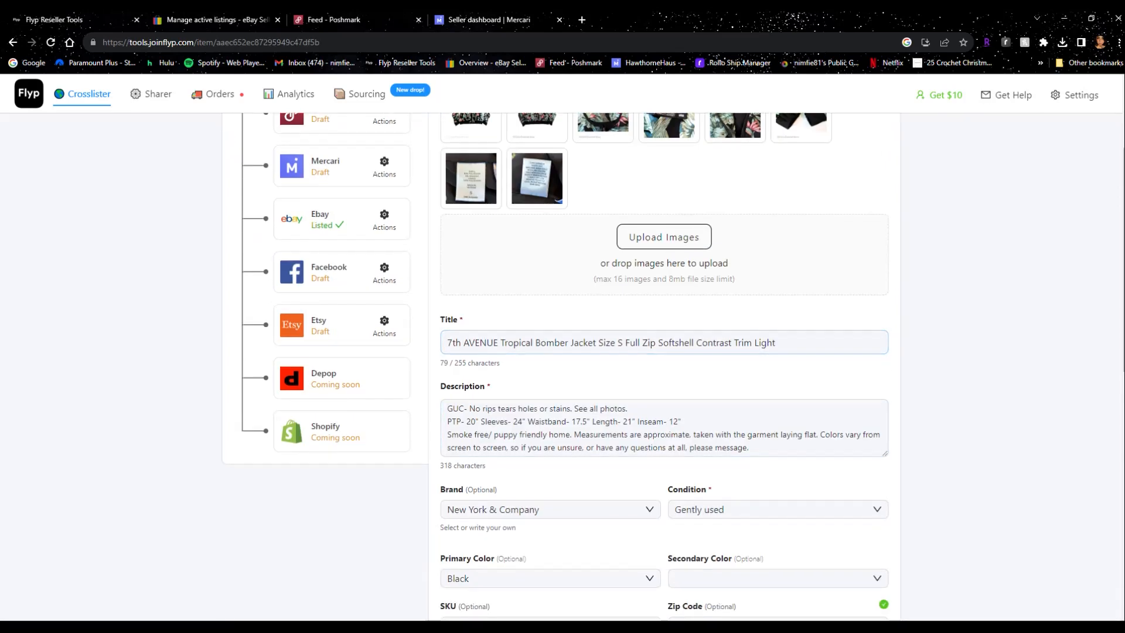
{"action": "scroll", "coordinate": [664, 342], "scroll_direction": "down", "scroll_amount": 3}
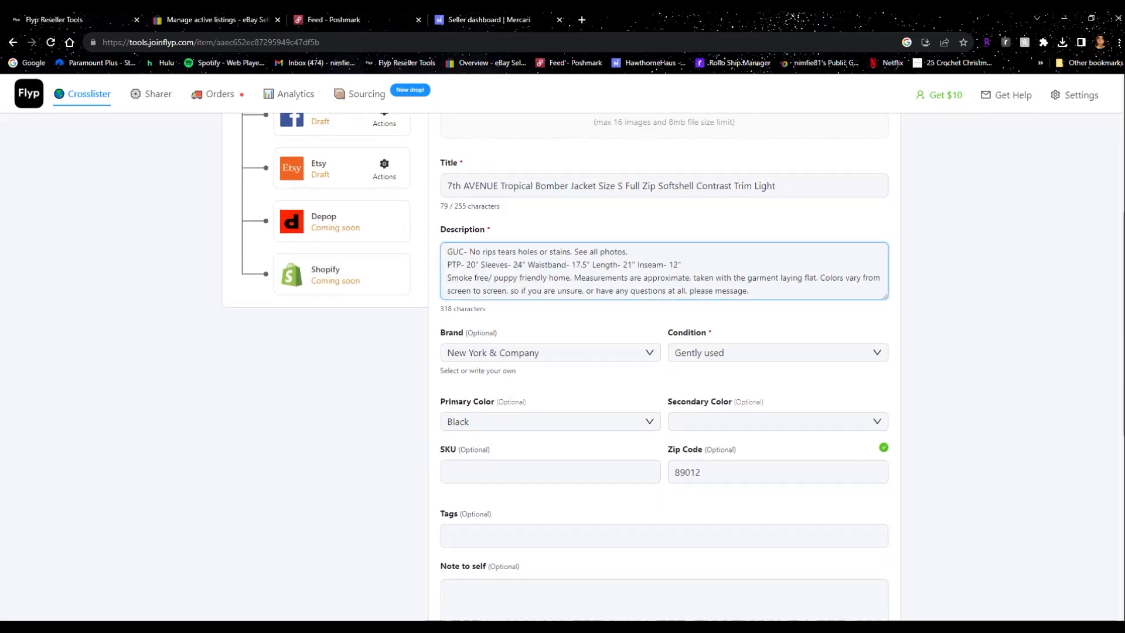
- Put each measurement in the description on its own line, with a blank line before and after the measurements
{"action": "key", "text": "Return"}
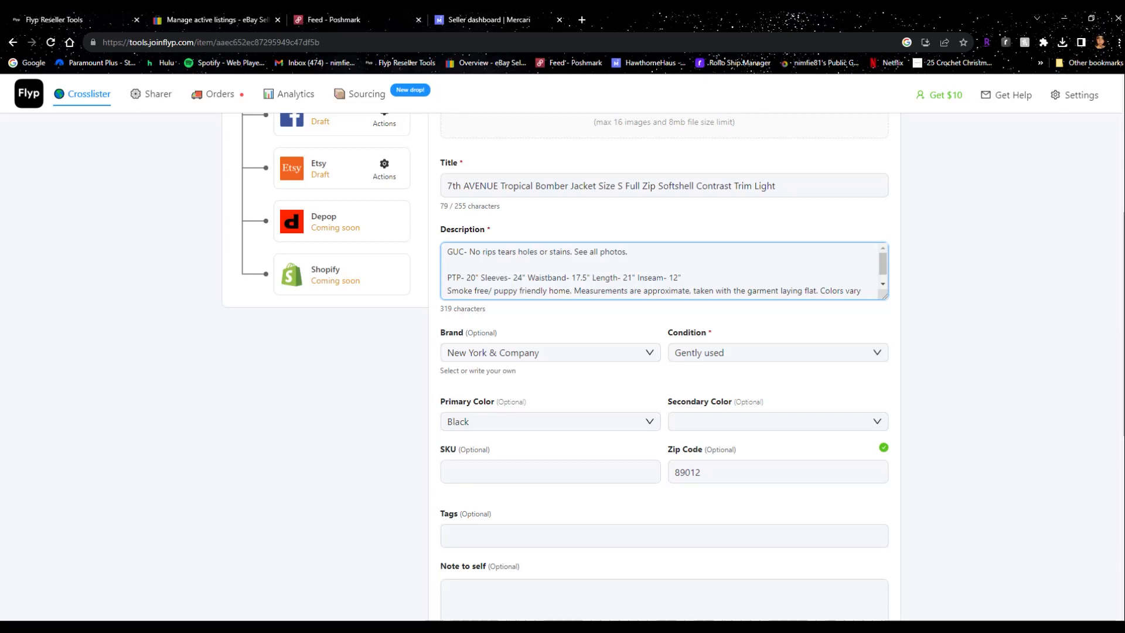
{"action": "key", "text": "Return"}
{"action": "key", "text": "Return"}
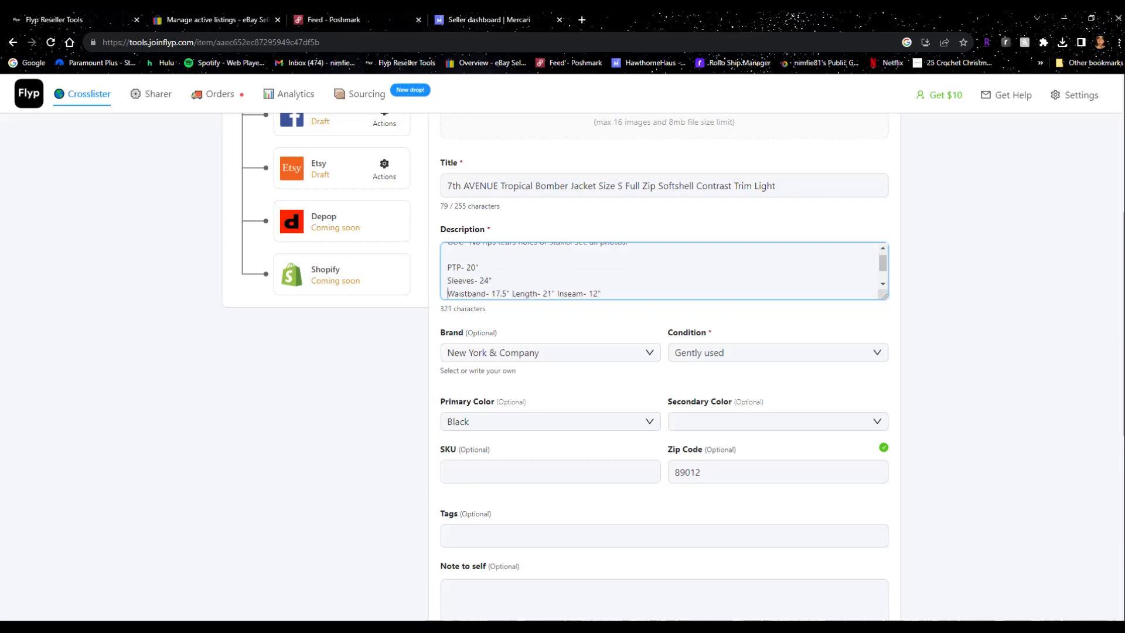
{"action": "key", "text": "Return"}
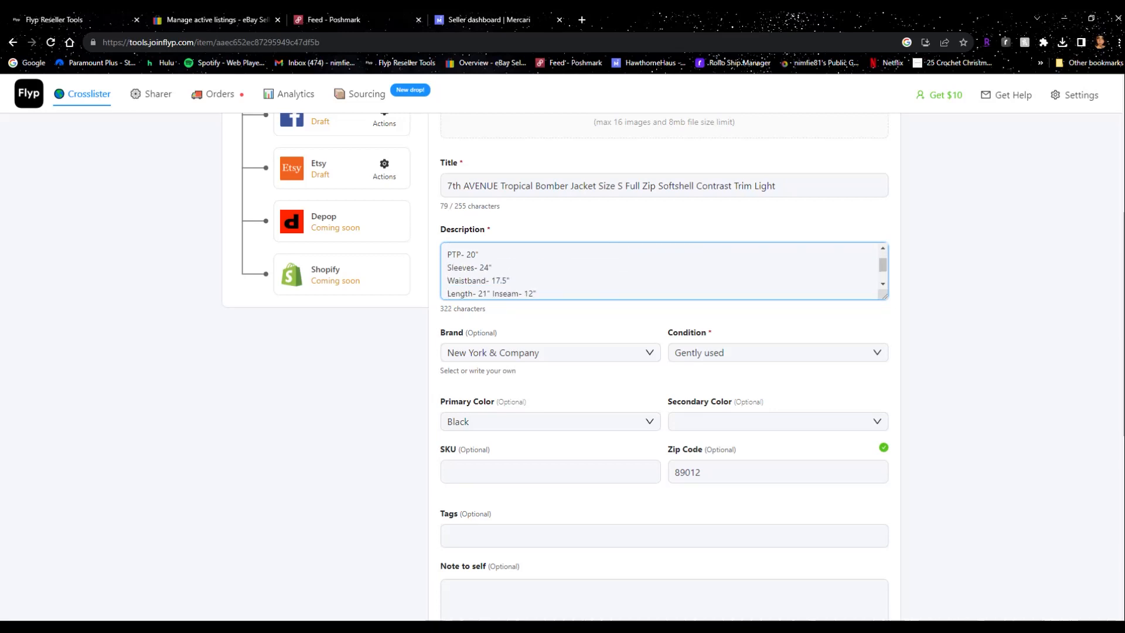
{"action": "left_click", "coordinate": [492, 293]}
{"action": "key", "text": "Return"}
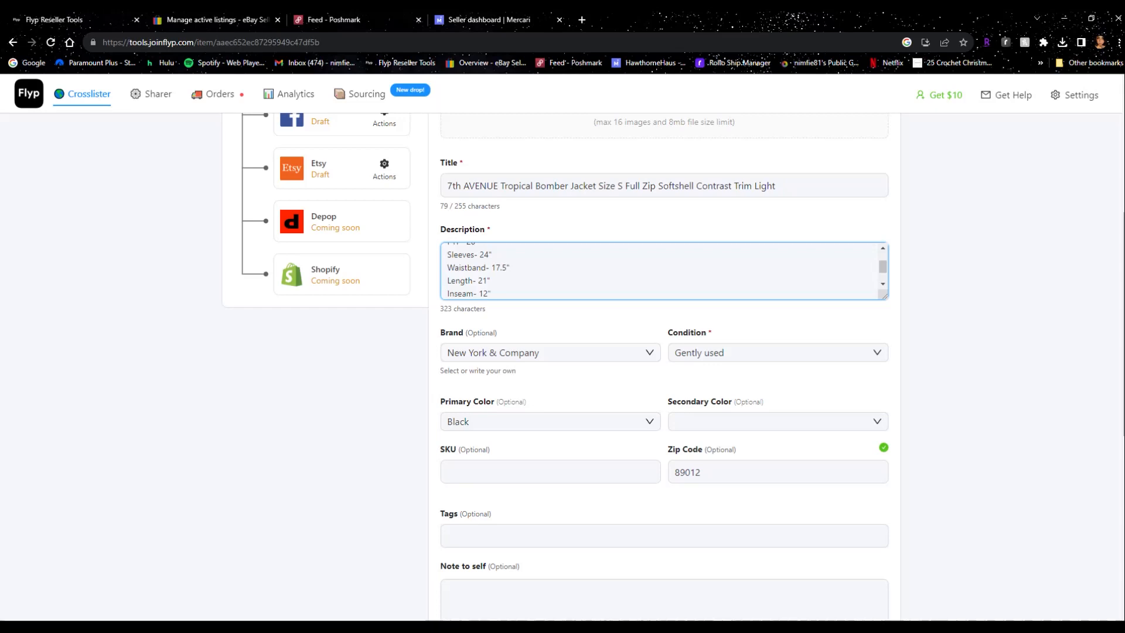
{"action": "scroll", "coordinate": [664, 375], "scroll_direction": "down", "scroll_amount": 3}
{"action": "scroll", "coordinate": [664, 375], "scroll_direction": "up", "scroll_amount": 3}
{"action": "left_click", "coordinate": [882, 284]}
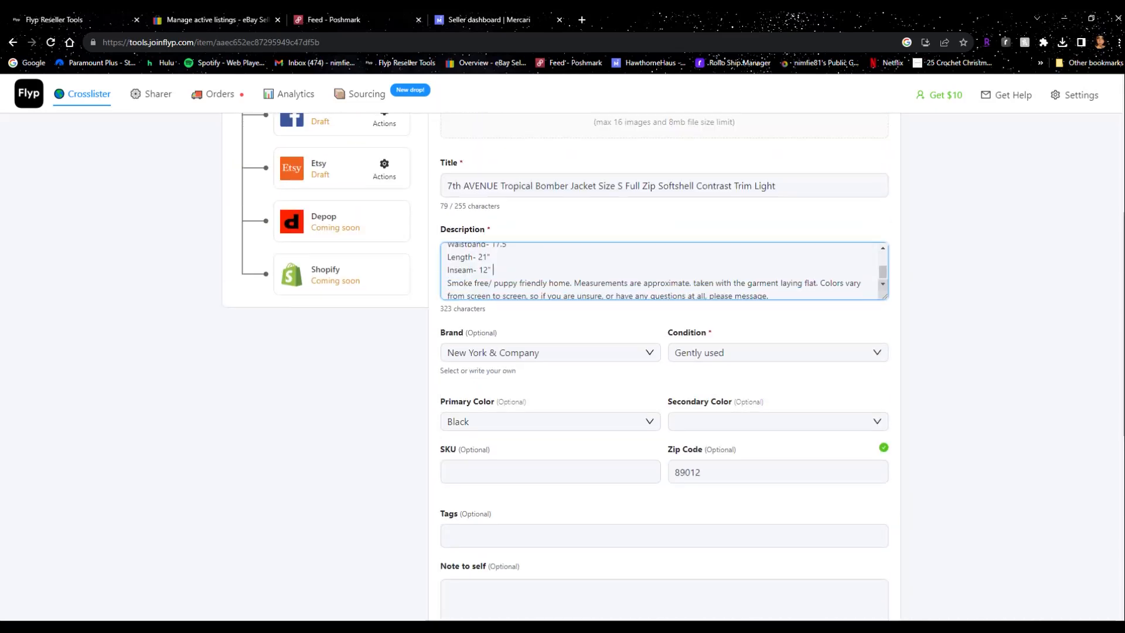
{"action": "key", "text": "Return"}
- Check the remaining Universal Form fields and save the item
{"action": "scroll", "coordinate": [664, 375], "scroll_direction": "down", "scroll_amount": 3}
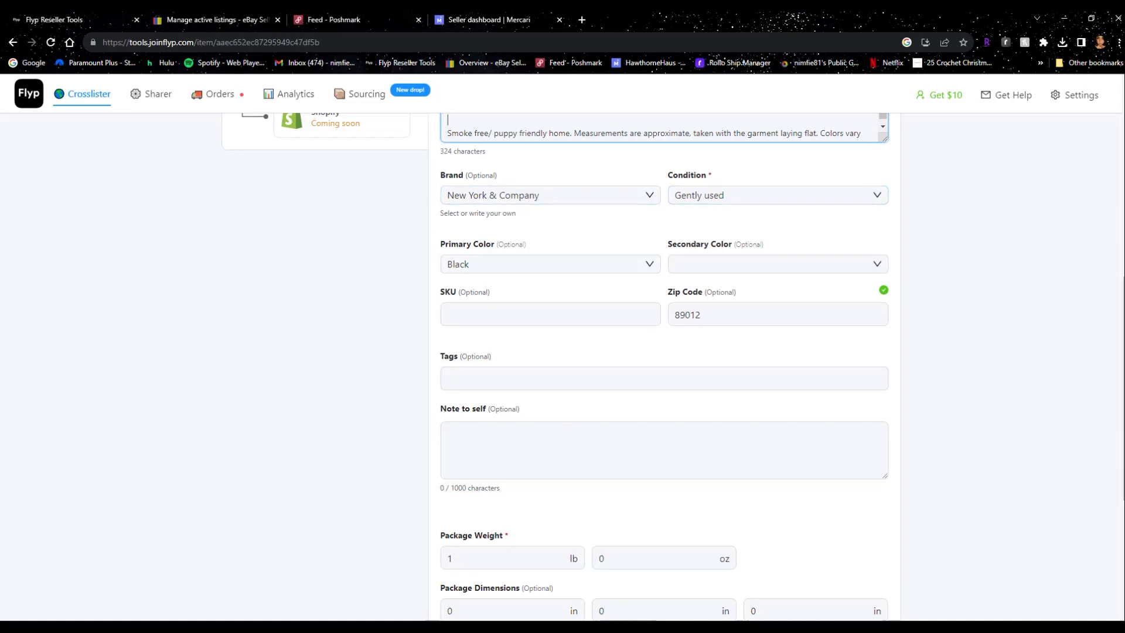
{"action": "scroll", "coordinate": [665, 366], "scroll_direction": "down", "scroll_amount": 5}
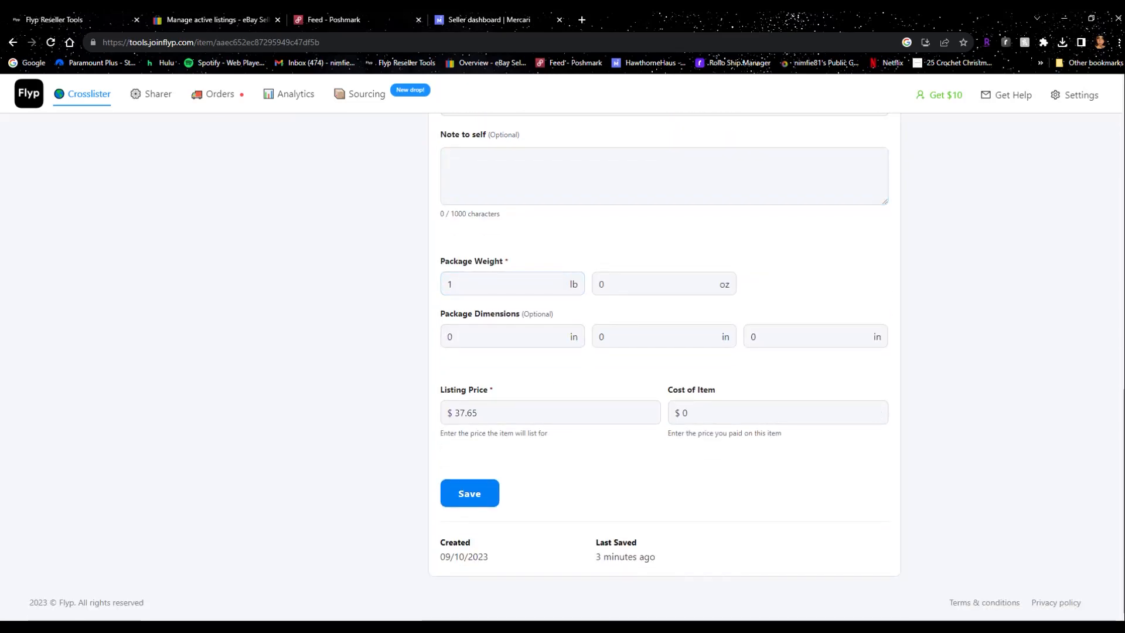
{"action": "left_click", "coordinate": [470, 493]}
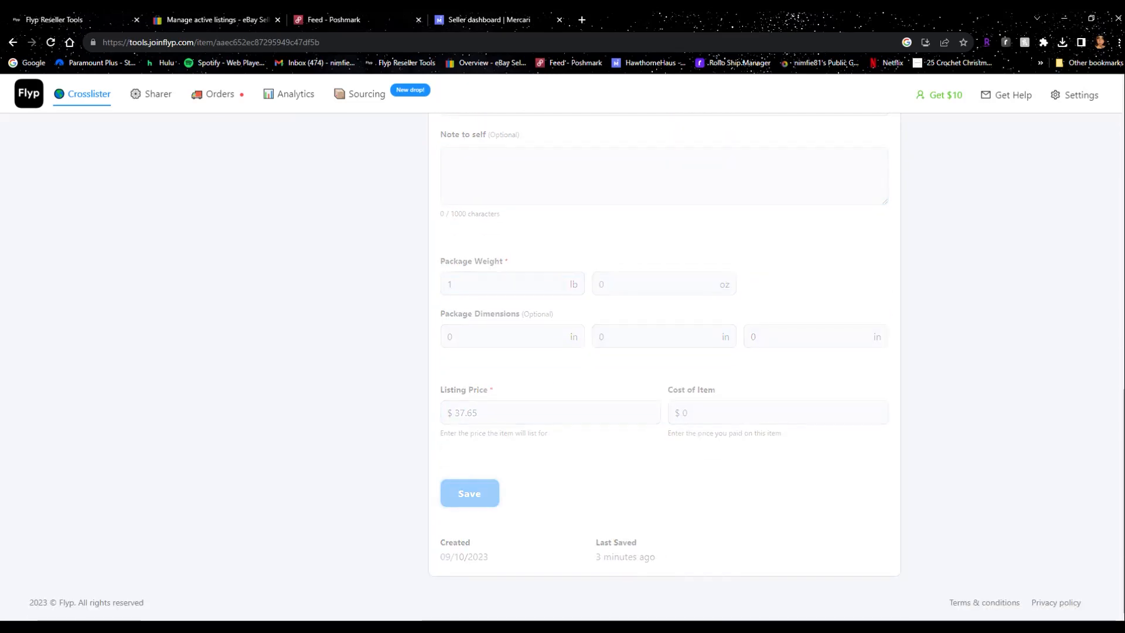
{"action": "scroll", "coordinate": [664, 366], "scroll_direction": "up", "scroll_amount": 12}
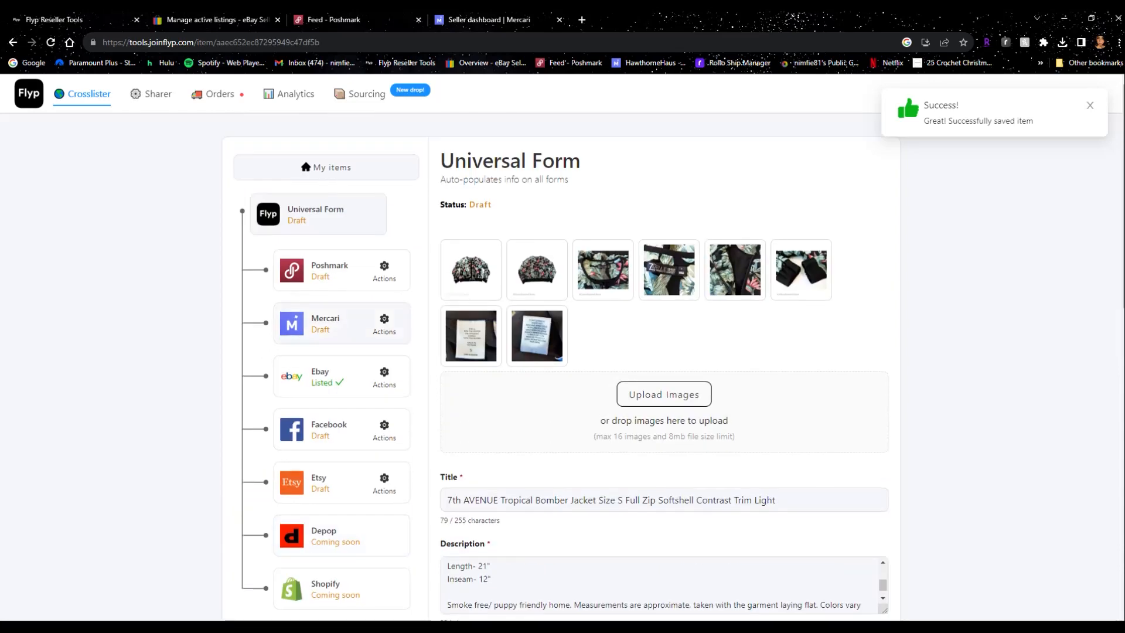
- Open the jacket's Mercari form and review its details down to the missing required fields
{"action": "left_click", "coordinate": [342, 322]}
{"action": "scroll", "coordinate": [665, 366], "scroll_direction": "down", "scroll_amount": 6}
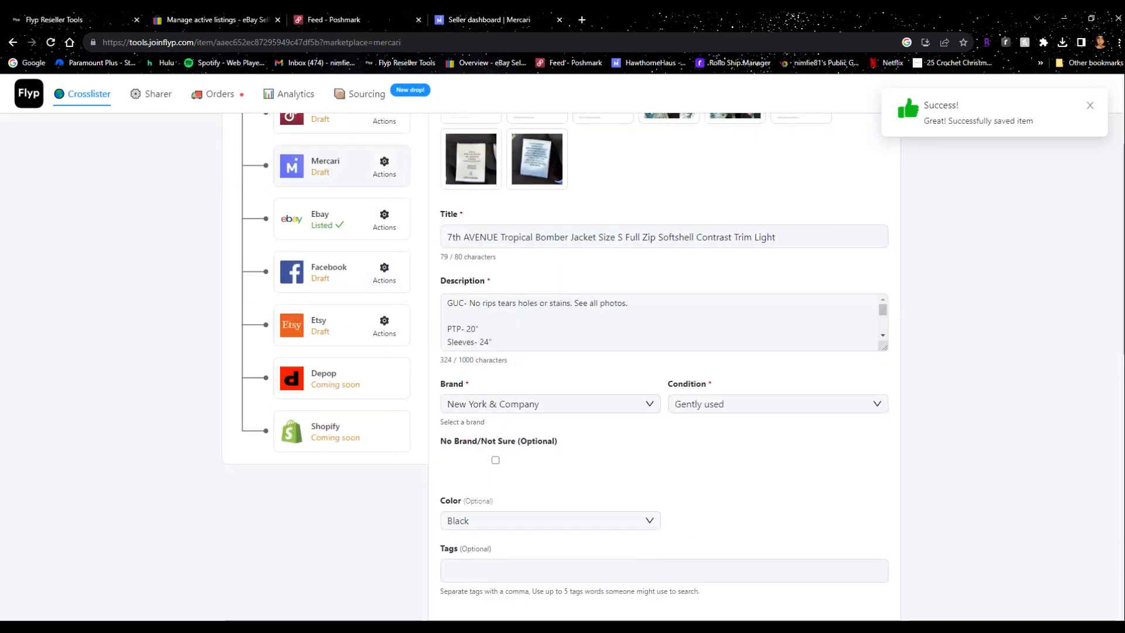
{"action": "scroll", "coordinate": [664, 367], "scroll_direction": "up", "scroll_amount": 1}
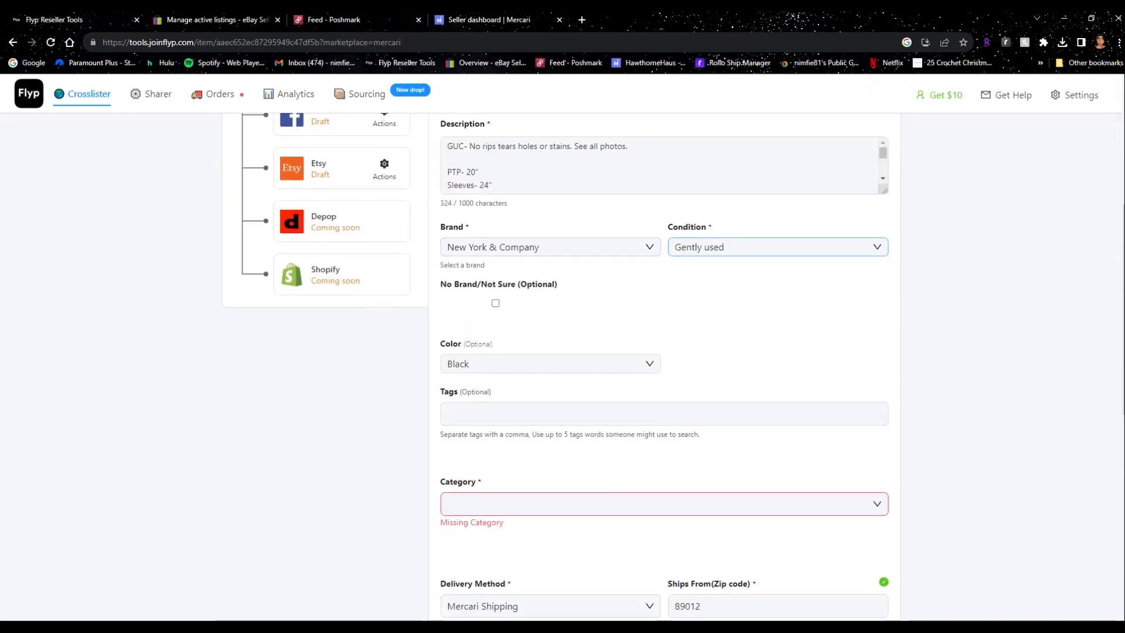
{"action": "scroll", "coordinate": [664, 366], "scroll_direction": "down", "scroll_amount": 2}
{"action": "scroll", "coordinate": [664, 366], "scroll_direction": "down", "scroll_amount": 2}
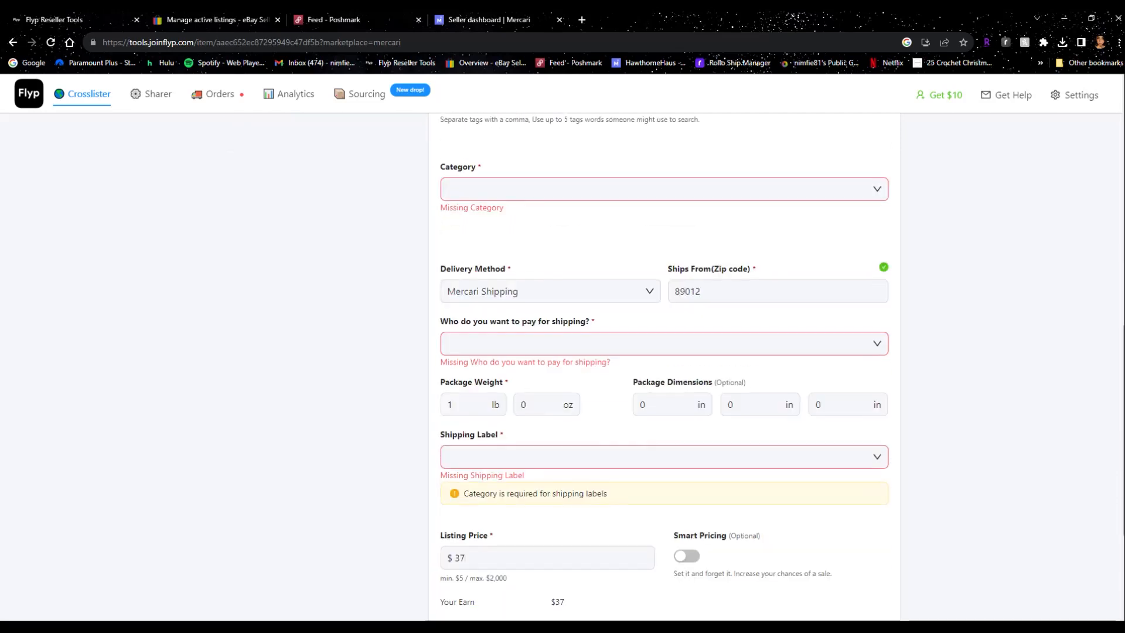
- Set the Mercari category to Women > Coats & jackets > Other and the size to S (4-6)
{"action": "left_click", "coordinate": [663, 189]}
{"action": "scroll", "coordinate": [663, 283], "scroll_direction": "down", "scroll_amount": 3}
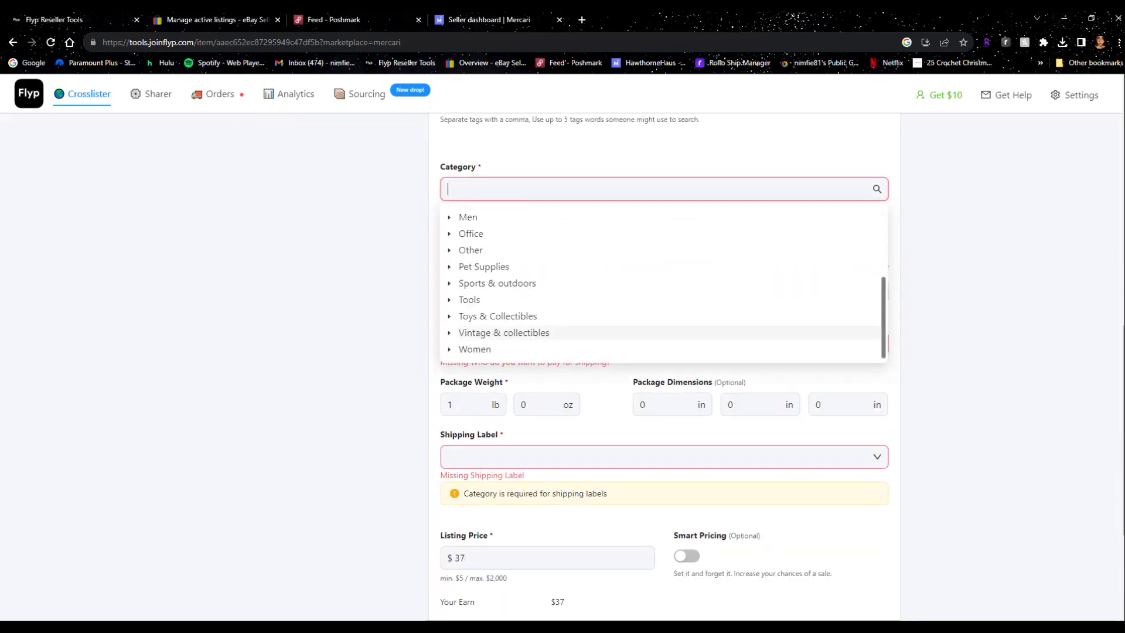
{"action": "left_click", "coordinate": [474, 349]}
{"action": "scroll", "coordinate": [508, 314], "scroll_direction": "down", "scroll_amount": 3}
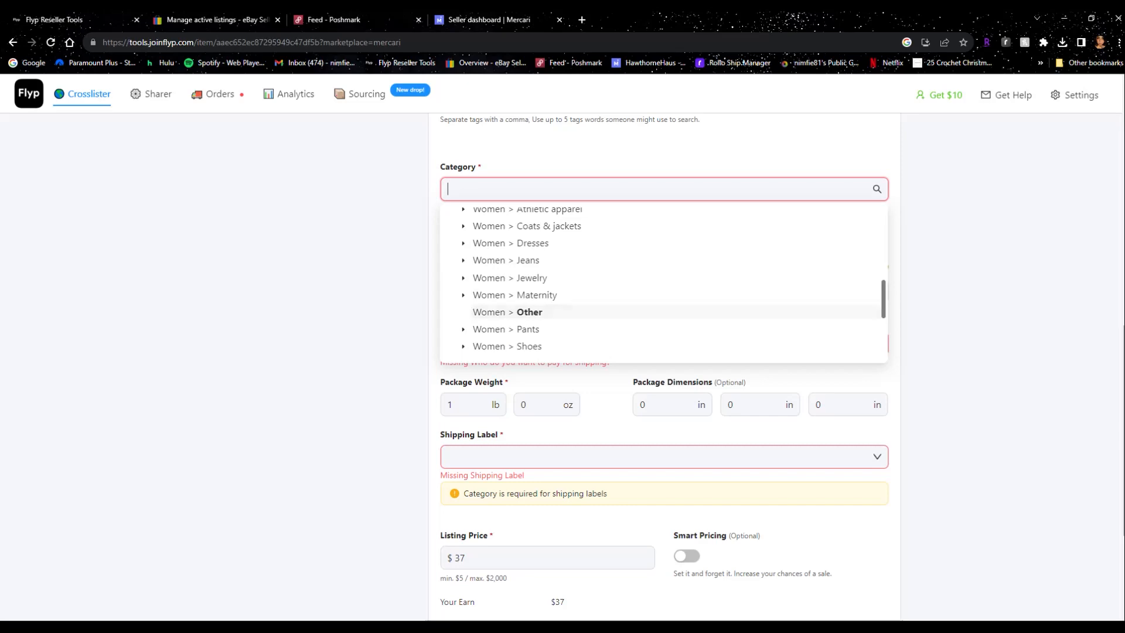
{"action": "left_click", "coordinate": [526, 226]}
{"action": "scroll", "coordinate": [663, 281], "scroll_direction": "down", "scroll_amount": 3}
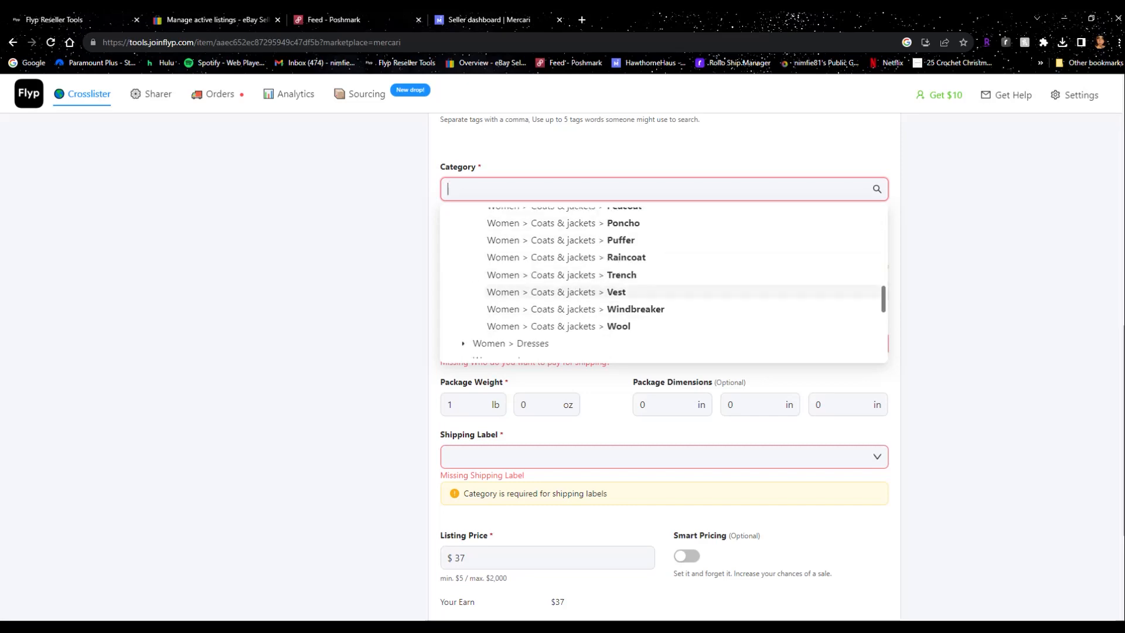
{"action": "scroll", "coordinate": [663, 292], "scroll_direction": "up", "scroll_amount": 3}
{"action": "left_click", "coordinate": [663, 328]}
{"action": "scroll", "coordinate": [663, 328], "scroll_direction": "up", "scroll_amount": 8}
{"action": "scroll", "coordinate": [663, 329], "scroll_direction": "down", "scroll_amount": 8}
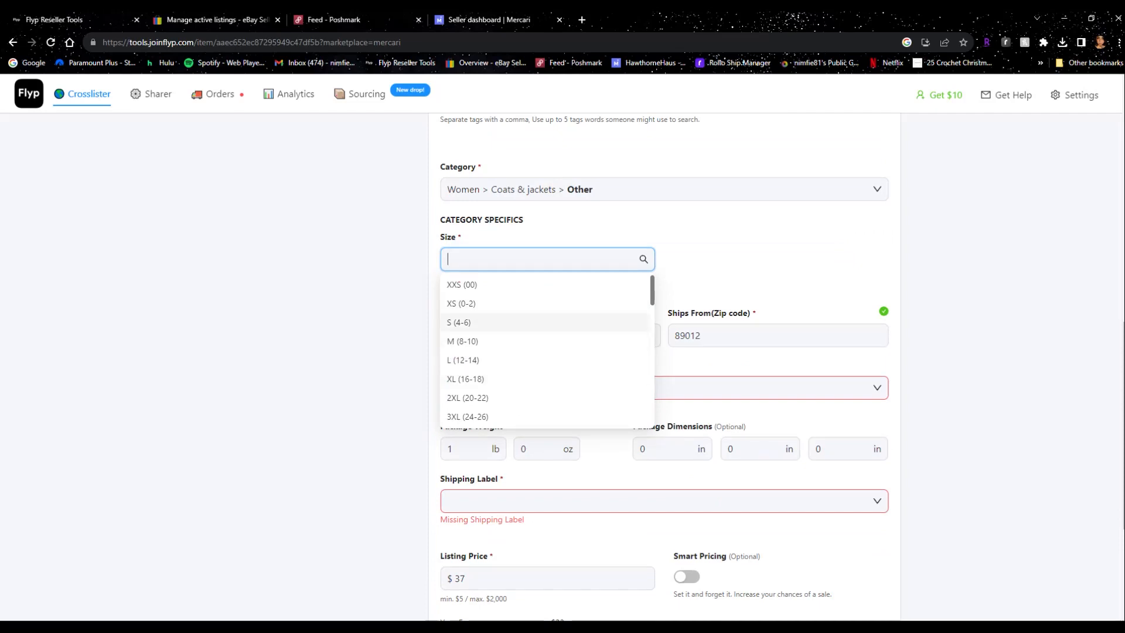
{"action": "left_click", "coordinate": [463, 321]}
- Set Mercari shipping to Buyer pays with the USPS Ground Advantage label, and list the jacket on Mercari
{"action": "scroll", "coordinate": [663, 328], "scroll_direction": "down", "scroll_amount": 3}
{"action": "left_click", "coordinate": [663, 230]}
{"action": "left_click", "coordinate": [469, 256]}
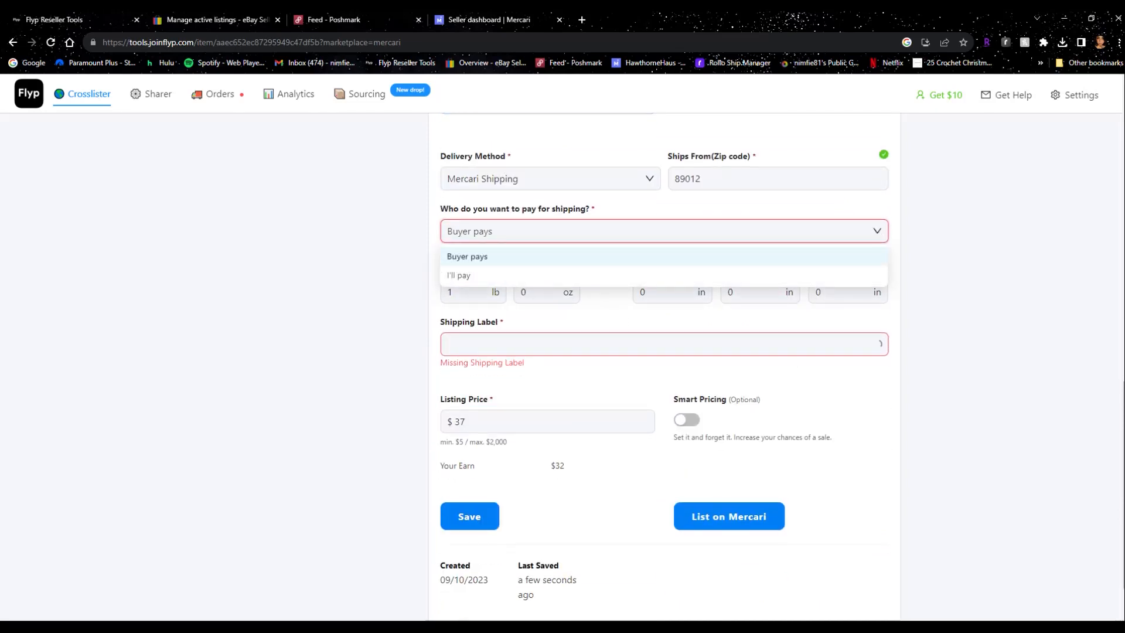
{"action": "left_click", "coordinate": [663, 331]}
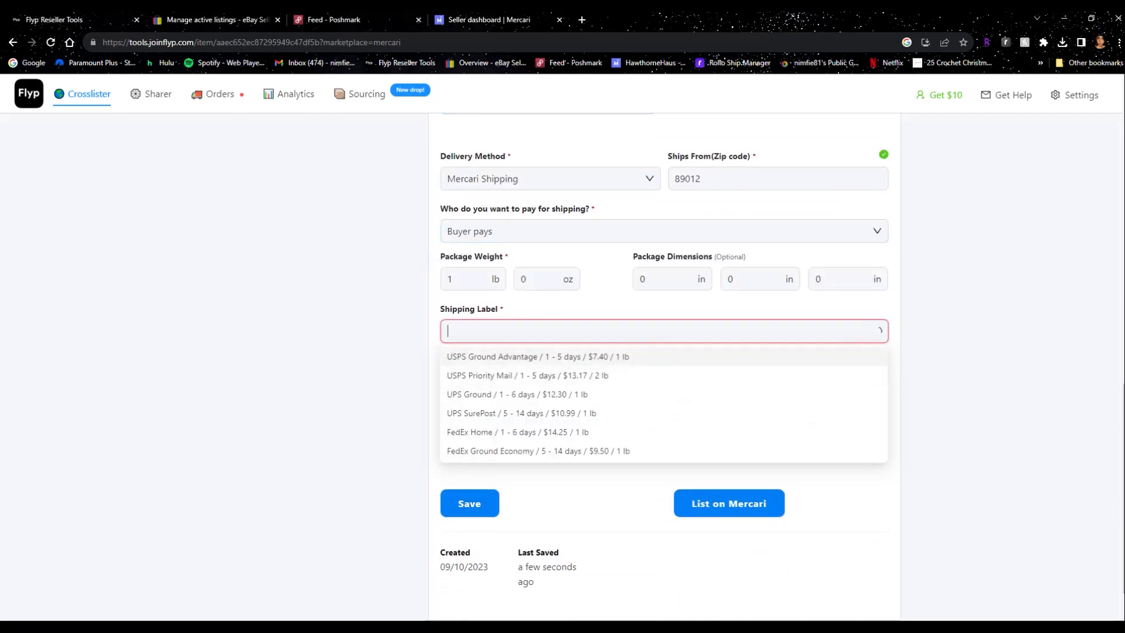
{"action": "left_click", "coordinate": [537, 357]}
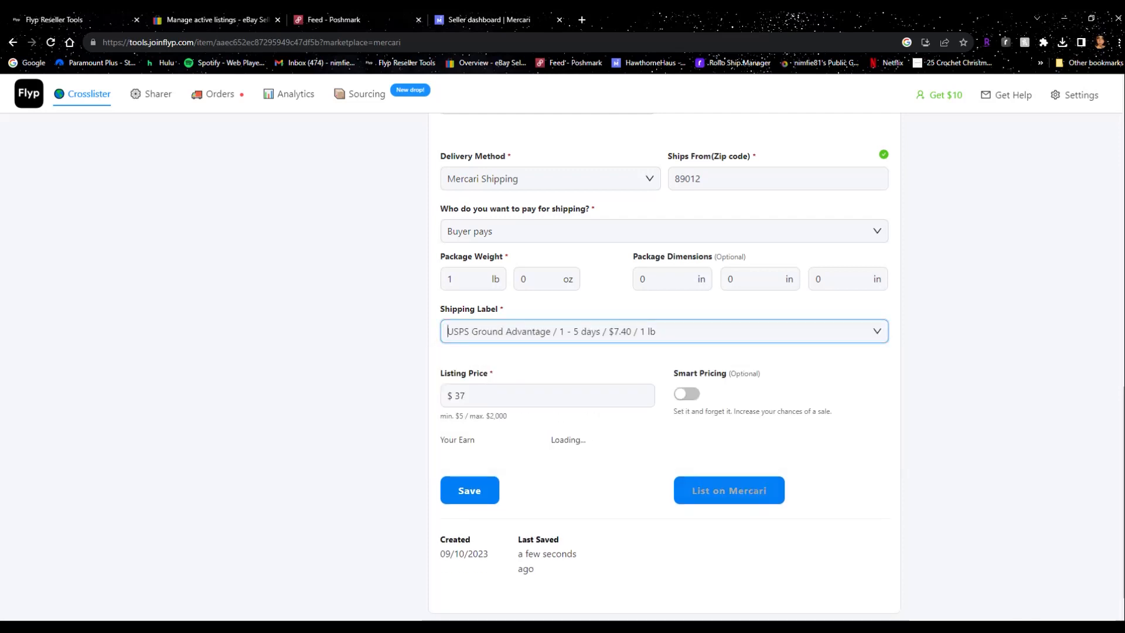
{"action": "left_click", "coordinate": [729, 488]}
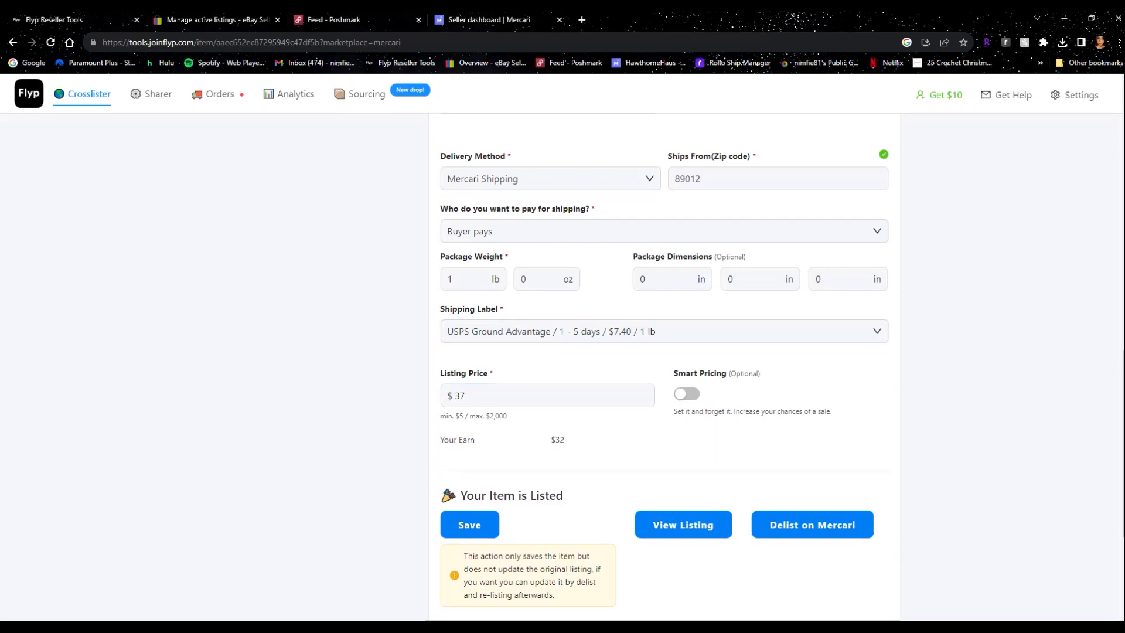
- Open the jacket's Poshmark form and review its description, brand, condition and color
{"action": "scroll", "coordinate": [664, 363], "scroll_direction": "up", "scroll_amount": 8}
{"action": "scroll", "coordinate": [664, 363], "scroll_direction": "up", "scroll_amount": 5}
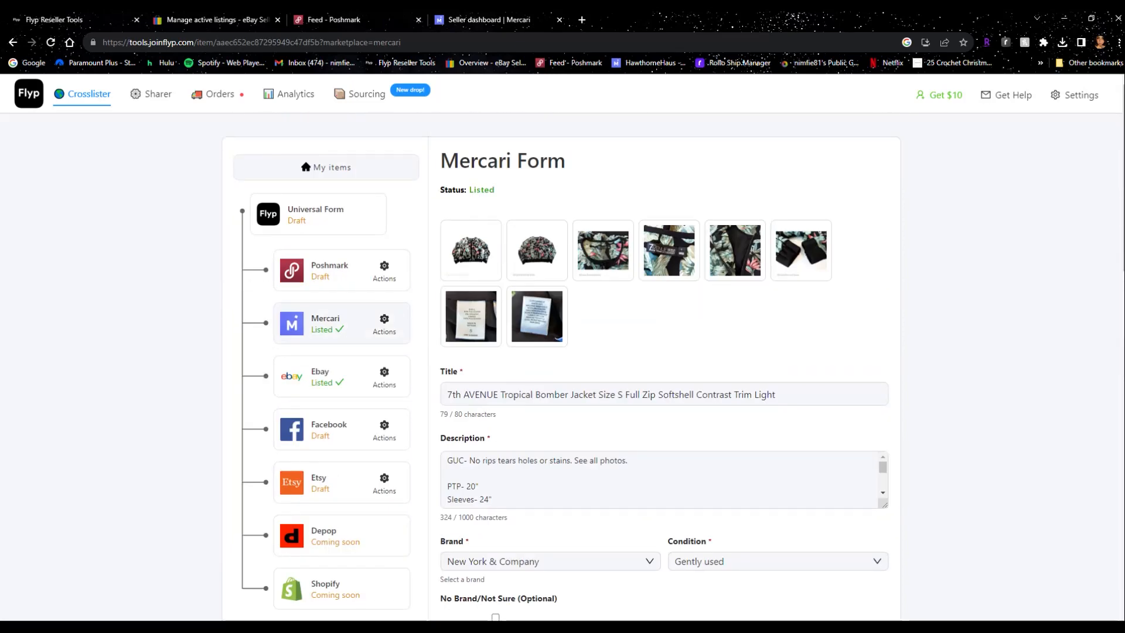
{"action": "left_click", "coordinate": [330, 270]}
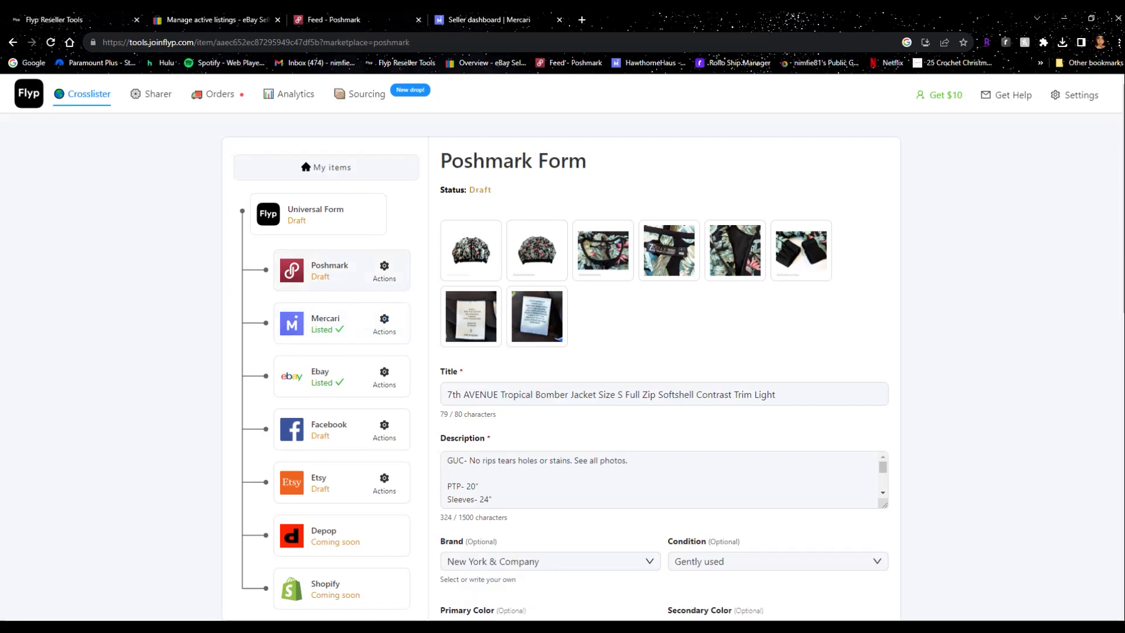
{"action": "scroll", "coordinate": [663, 363], "scroll_direction": "down", "scroll_amount": 10}
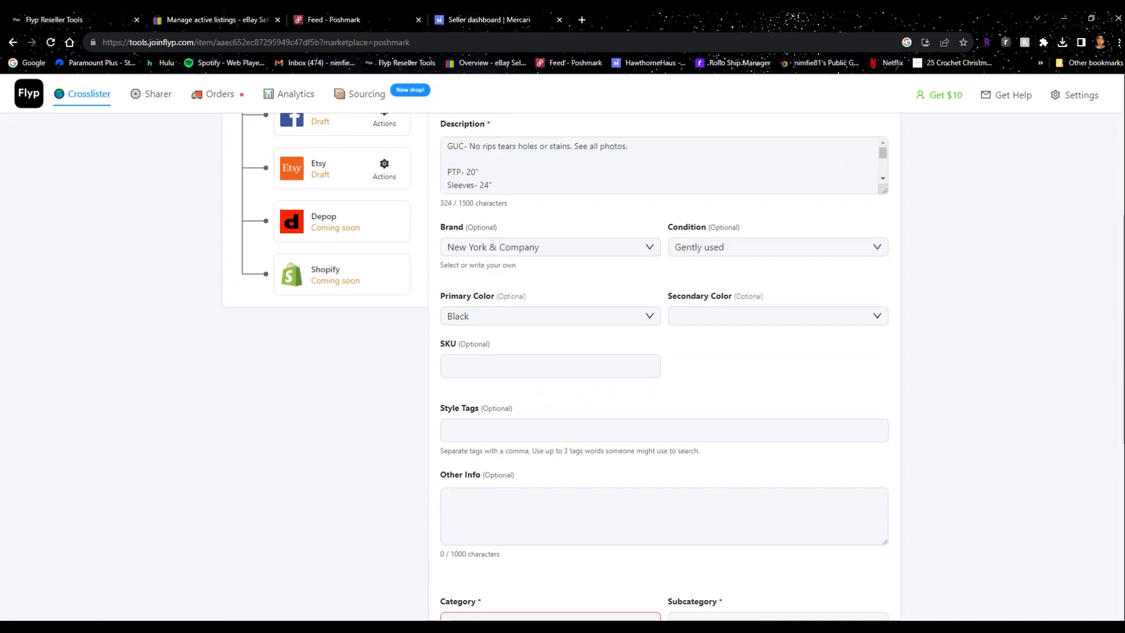
{"action": "scroll", "coordinate": [663, 363], "scroll_direction": "up", "scroll_amount": 5}
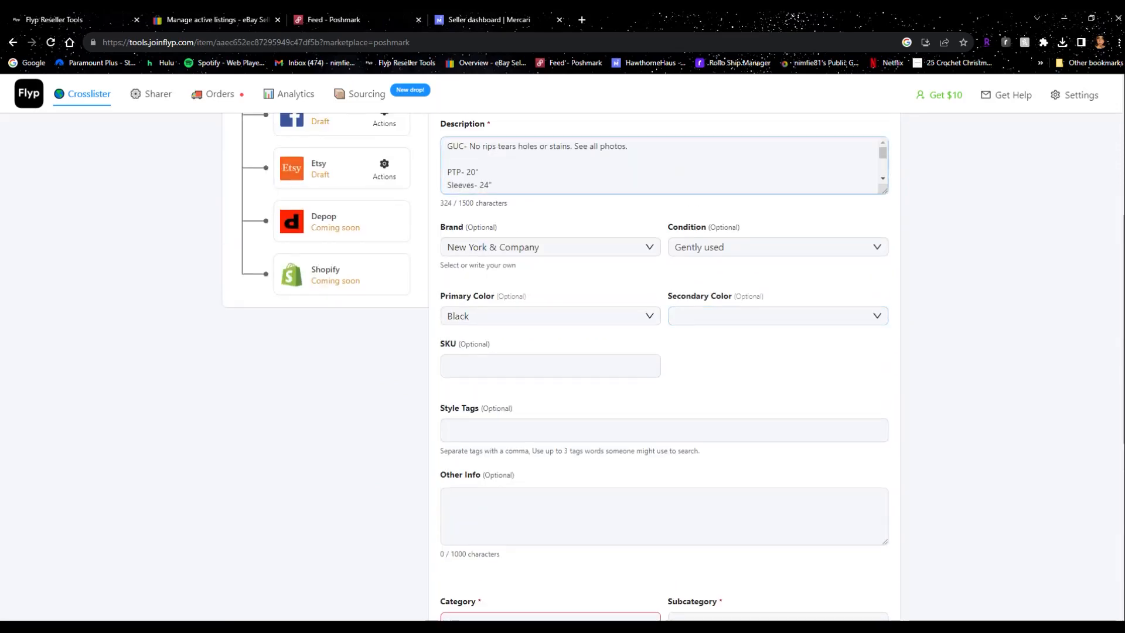
- Set the Poshmark category to Women > Jackets & Coats and the subcategory to Bomber Jackets
{"action": "scroll", "coordinate": [663, 363], "scroll_direction": "down", "scroll_amount": 5}
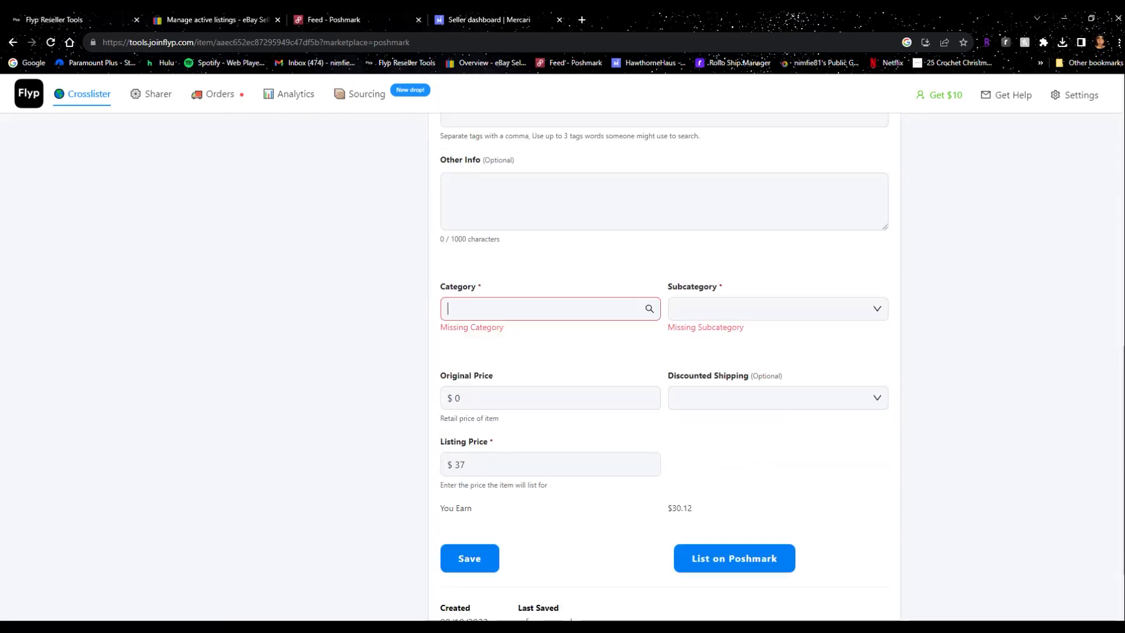
{"action": "scroll", "coordinate": [548, 404], "scroll_direction": "down", "scroll_amount": 10}
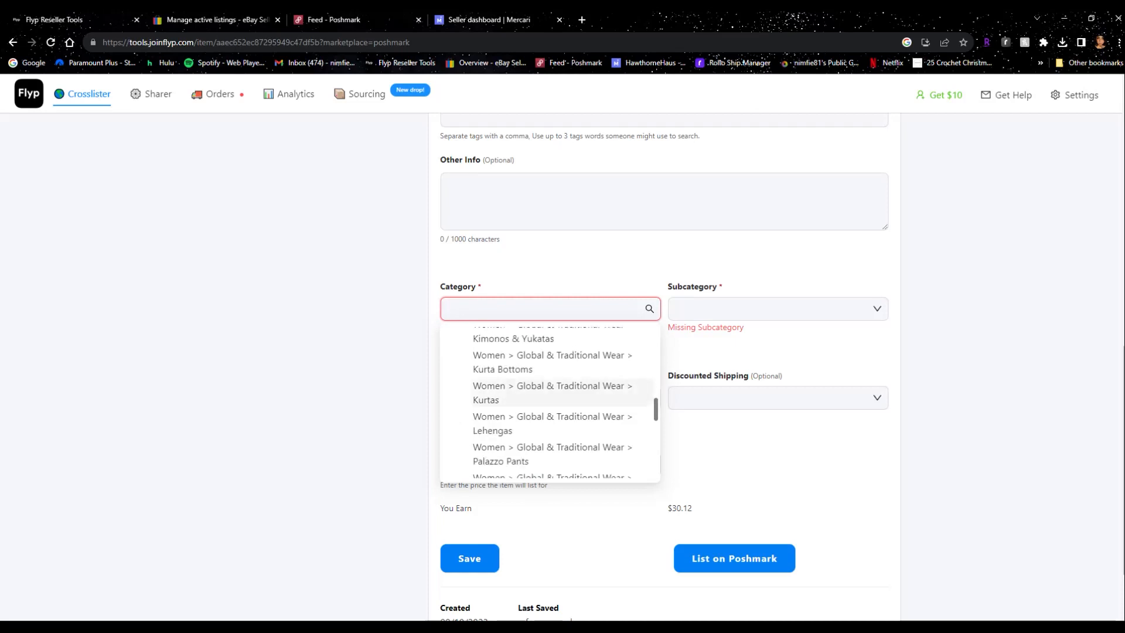
{"action": "left_click", "coordinate": [585, 351]}
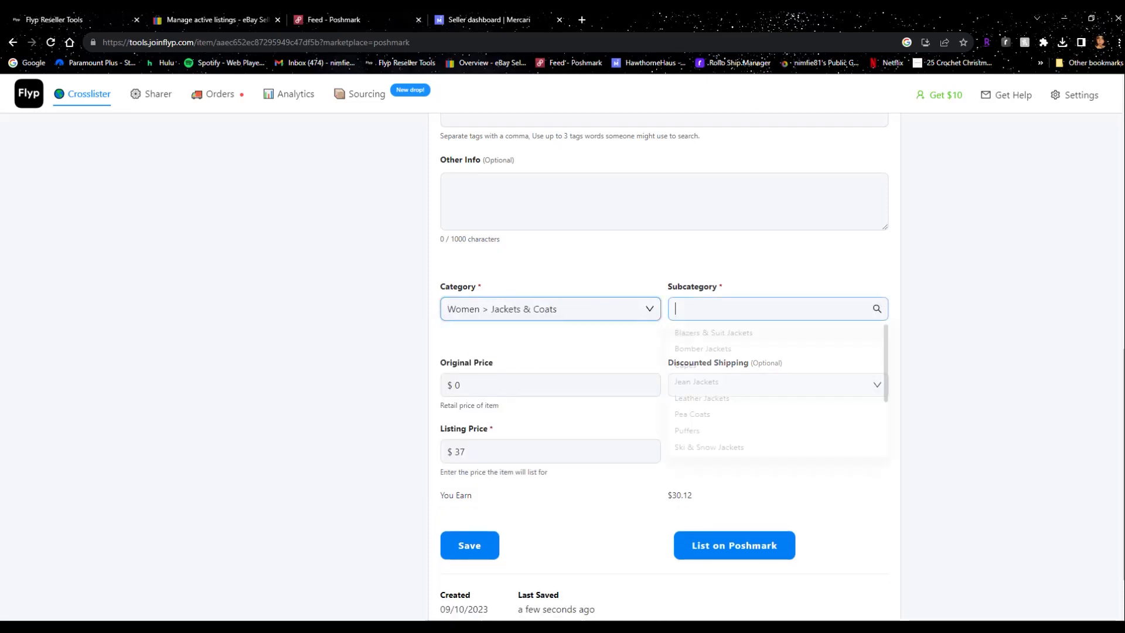
{"action": "left_click", "coordinate": [702, 353]}
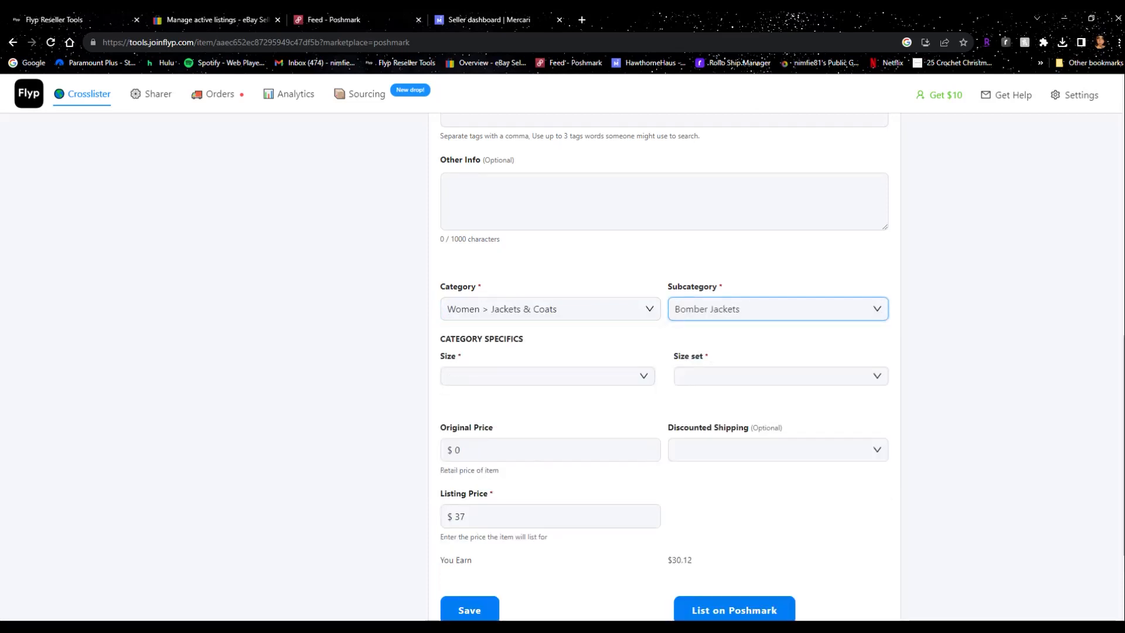
- Set the Poshmark size to US Standard and the size set to S
{"action": "scroll", "coordinate": [664, 352], "scroll_direction": "down", "scroll_amount": 2}
{"action": "left_click", "coordinate": [547, 263]}
{"action": "scroll", "coordinate": [546, 351], "scroll_direction": "down", "scroll_amount": 4}
{"action": "left_click", "coordinate": [547, 423]}
{"action": "left_click", "coordinate": [779, 262]}
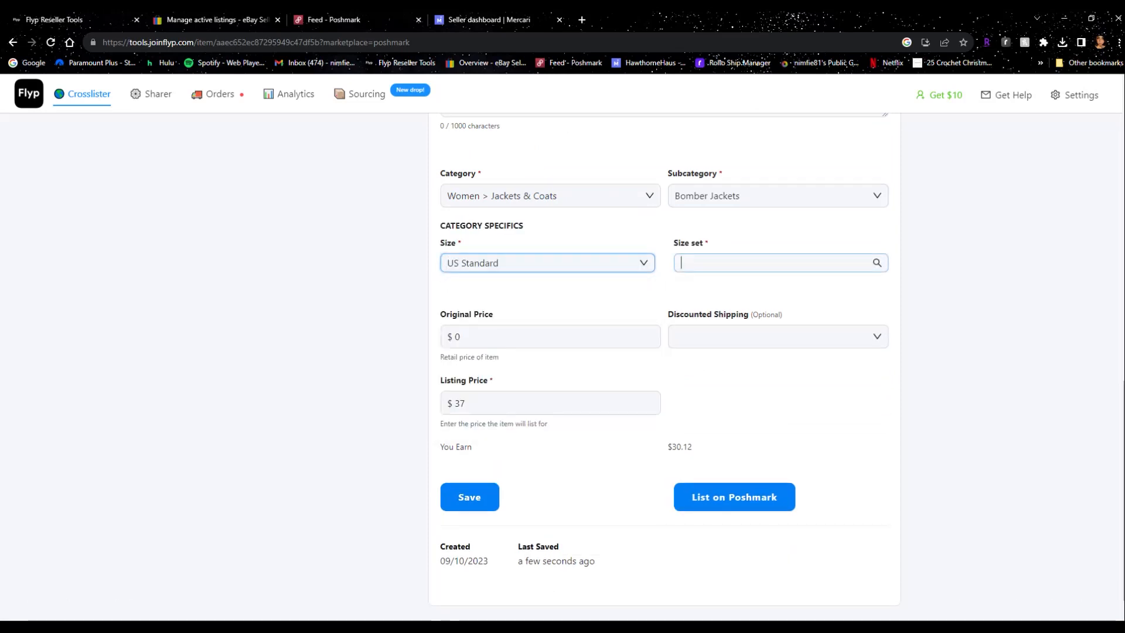
{"action": "scroll", "coordinate": [780, 351], "scroll_direction": "down", "scroll_amount": 2}
{"action": "left_click", "coordinate": [779, 360]}
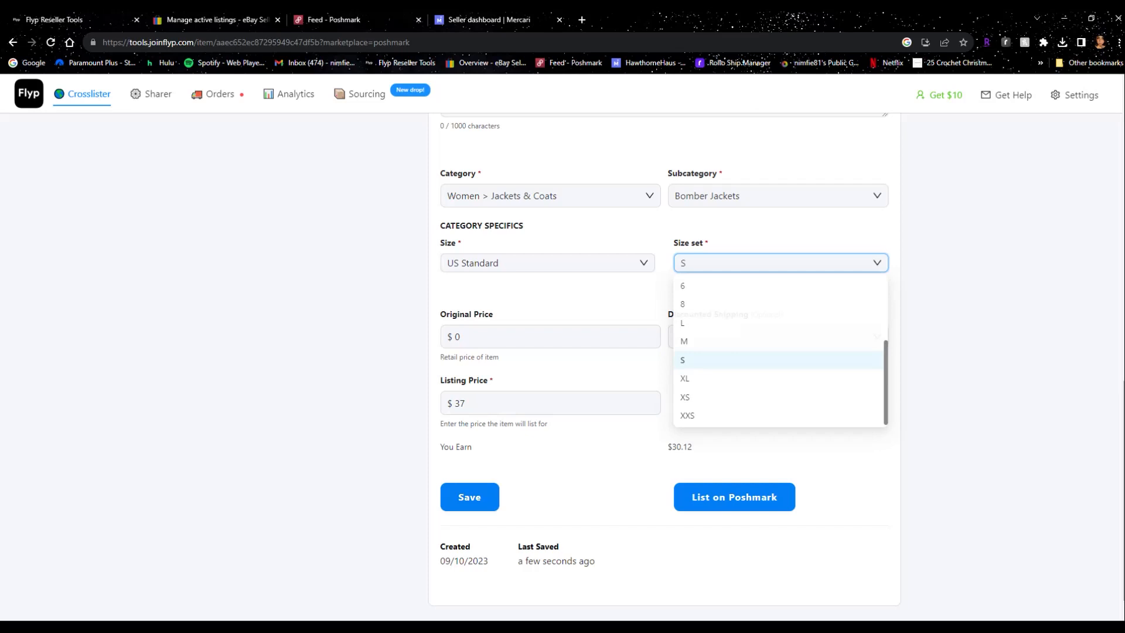
- Set the Poshmark original price to $54 and list the jacket on Poshmark
{"action": "double_click", "coordinate": [458, 336]}
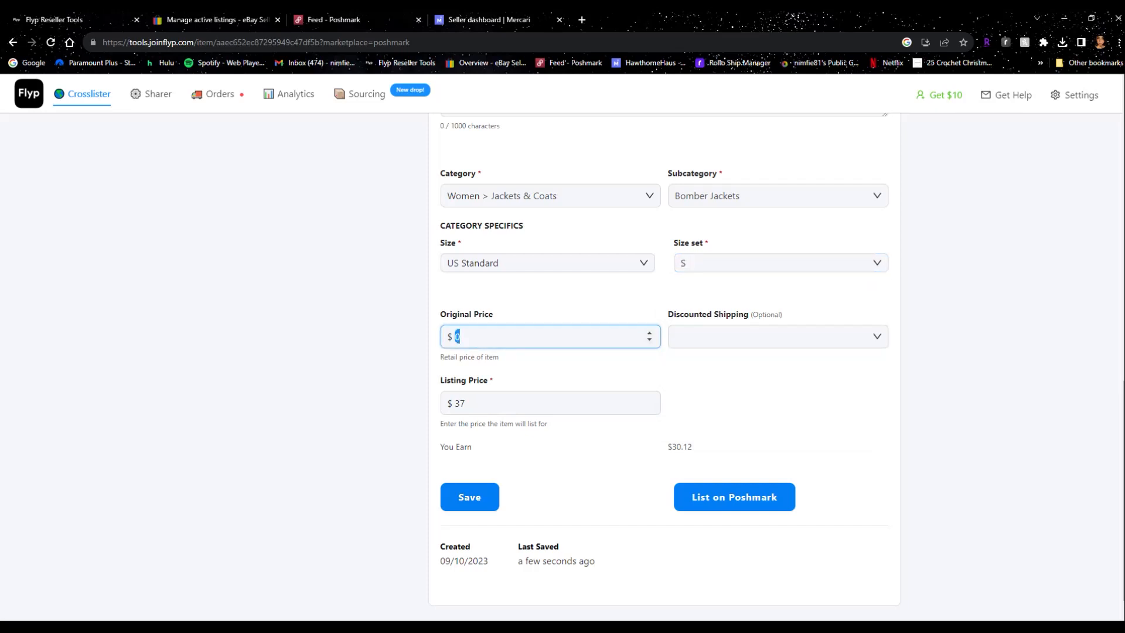
{"action": "scroll", "coordinate": [664, 352], "scroll_direction": "up", "scroll_amount": 12}
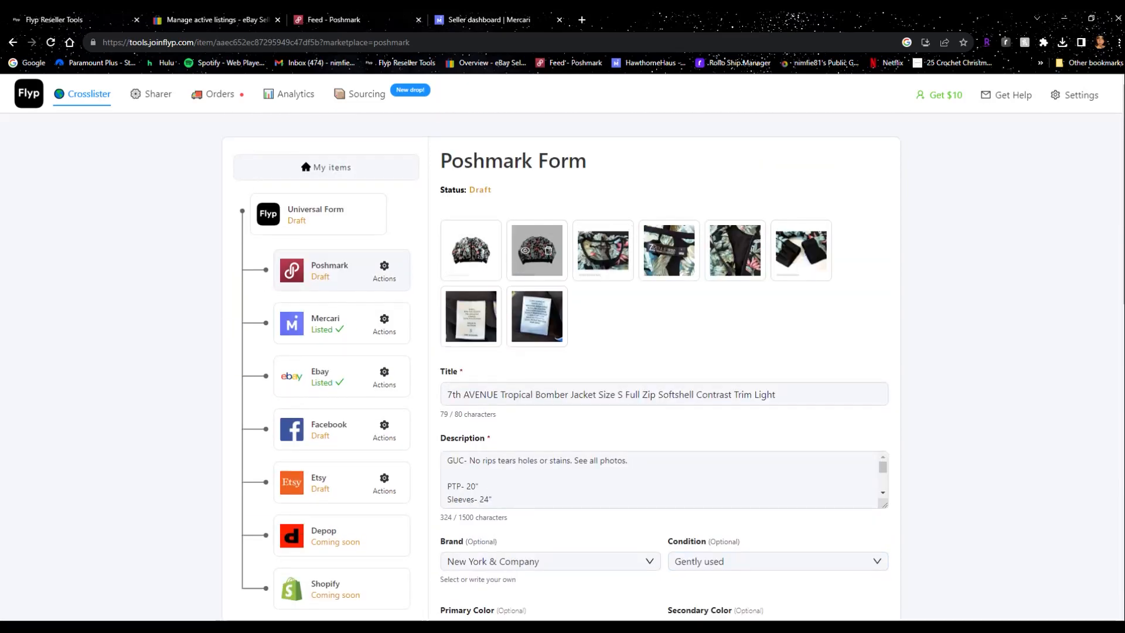
{"action": "scroll", "coordinate": [664, 352], "scroll_direction": "down", "scroll_amount": 5}
{"action": "scroll", "coordinate": [663, 351], "scroll_direction": "down", "scroll_amount": 7}
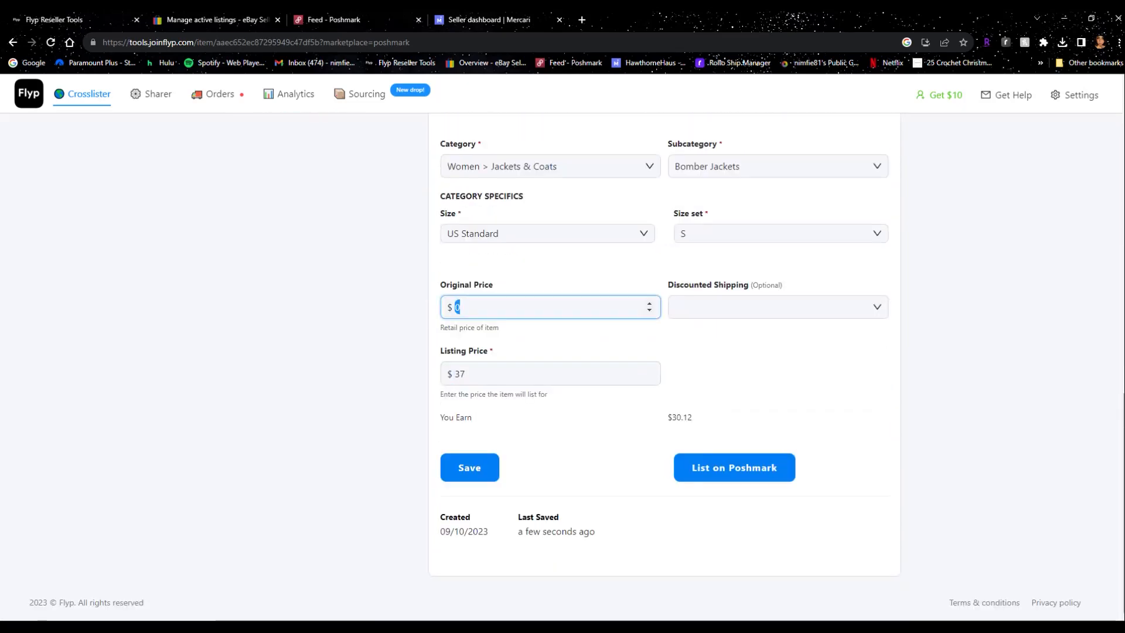
{"action": "double_click", "coordinate": [457, 307]}
{"action": "type", "text": "54"}
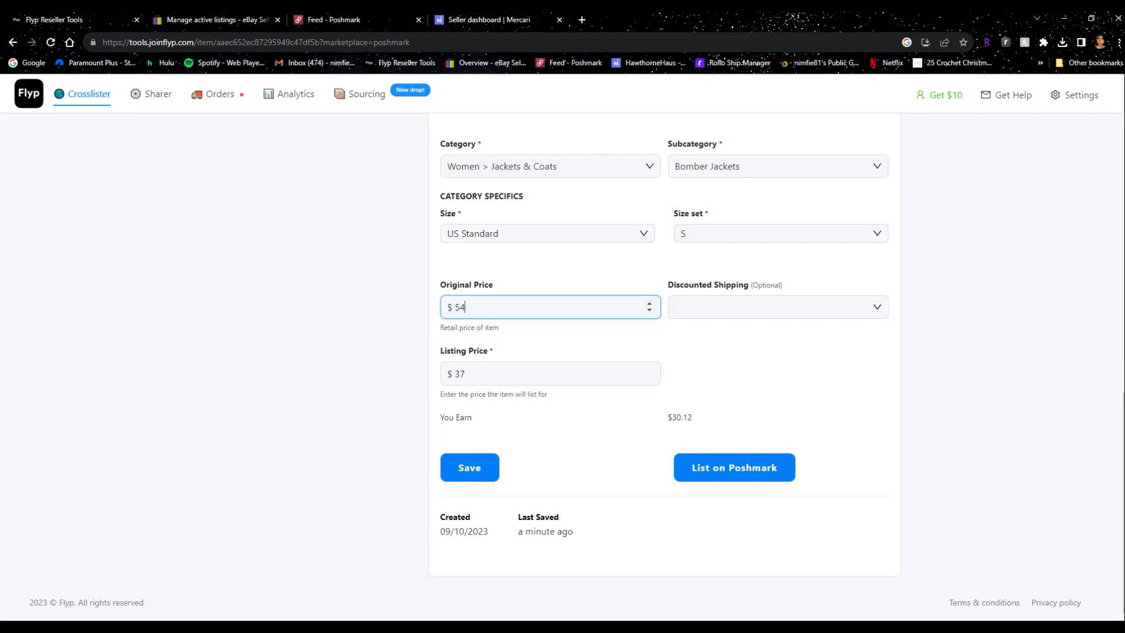
{"action": "left_click", "coordinate": [733, 466]}
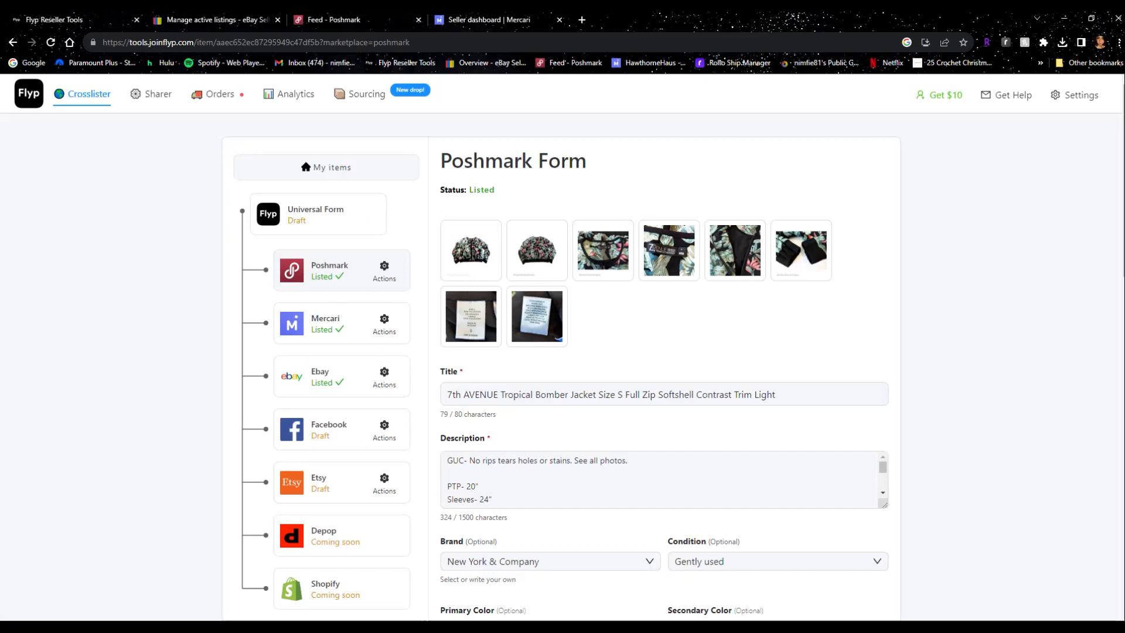
- Return to the full item list, switch to Poshmark, and check the seller's closet for the new jacket listing
{"action": "left_click", "coordinate": [326, 167]}
{"action": "scroll", "coordinate": [561, 410], "scroll_direction": "down", "scroll_amount": 3}
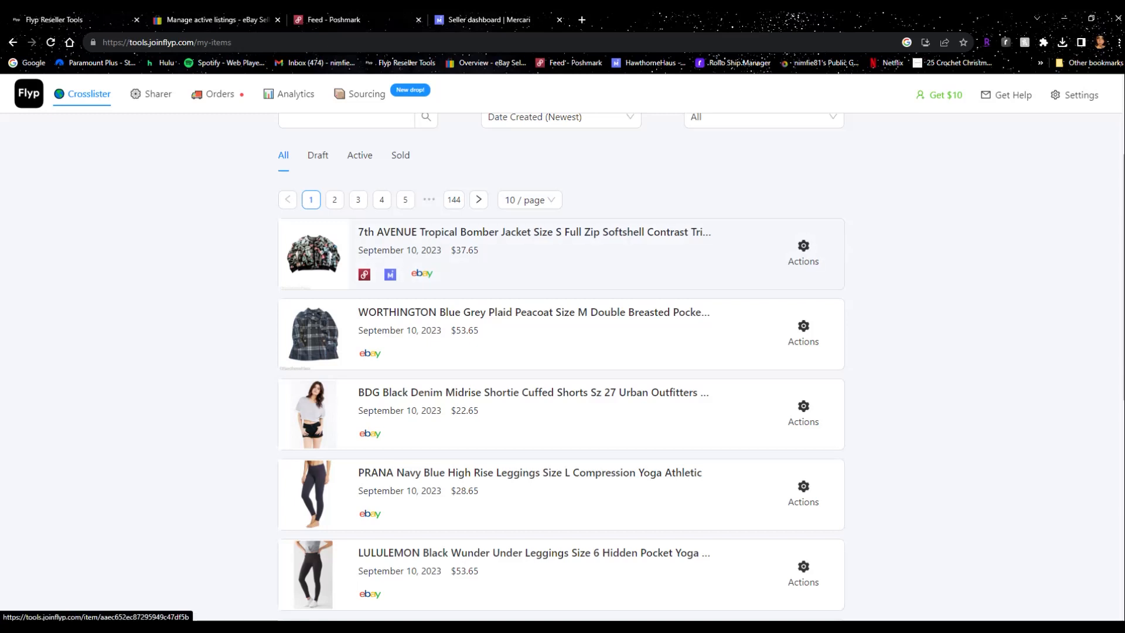
{"action": "left_click", "coordinate": [356, 19]}
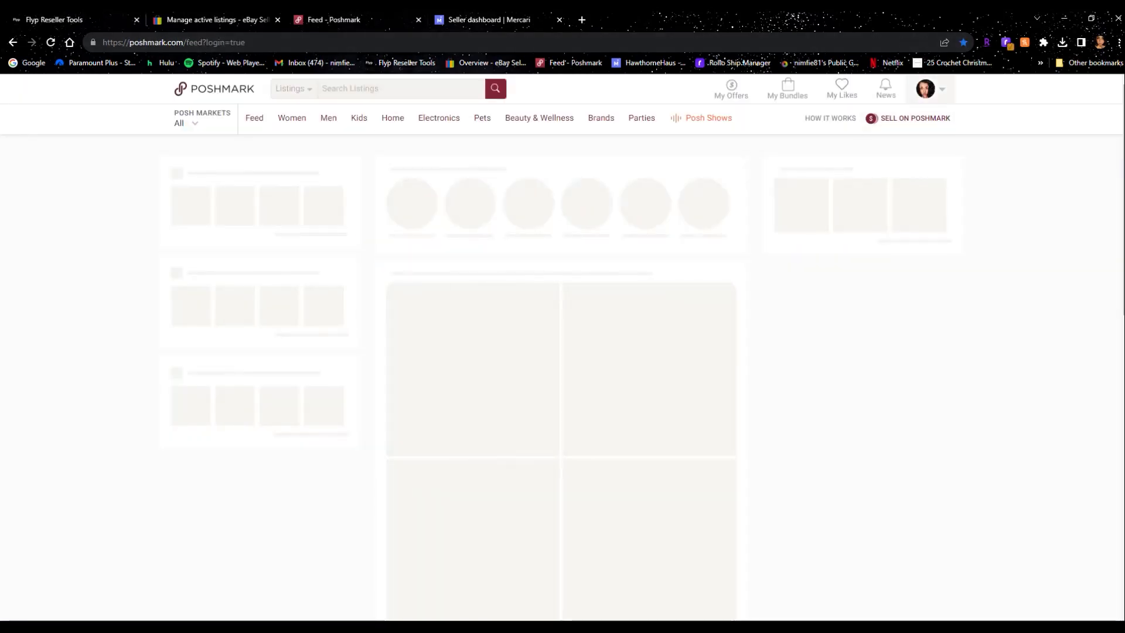
{"action": "left_click", "coordinate": [51, 42]}
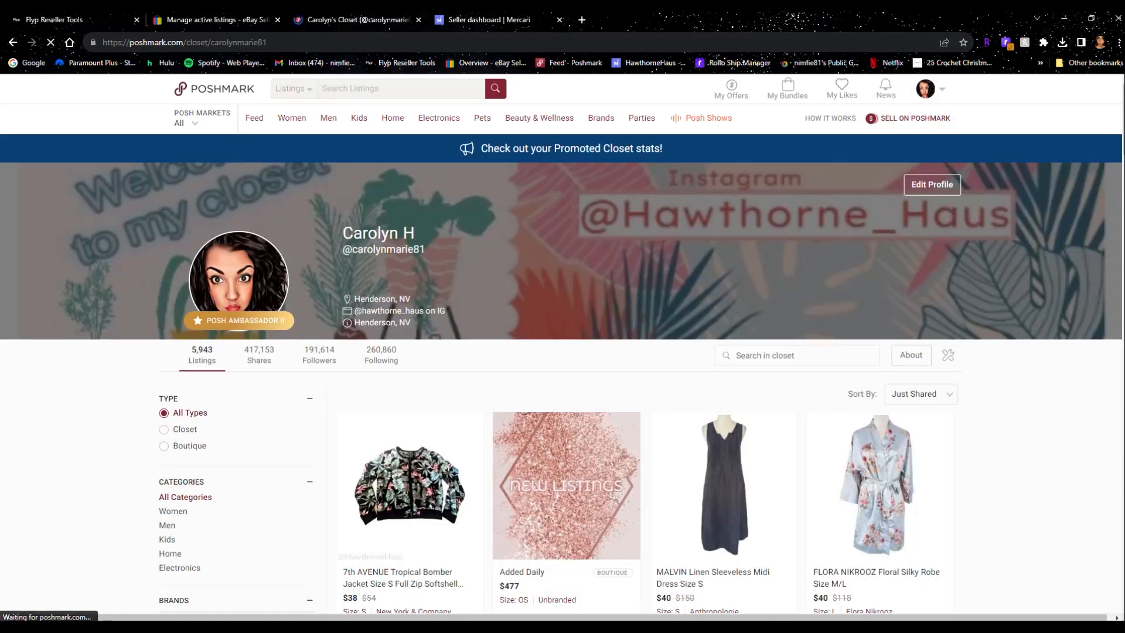
{"action": "scroll", "coordinate": [563, 347], "scroll_direction": "down", "scroll_amount": 1}
{"action": "scroll", "coordinate": [410, 428], "scroll_direction": "down", "scroll_amount": 2}
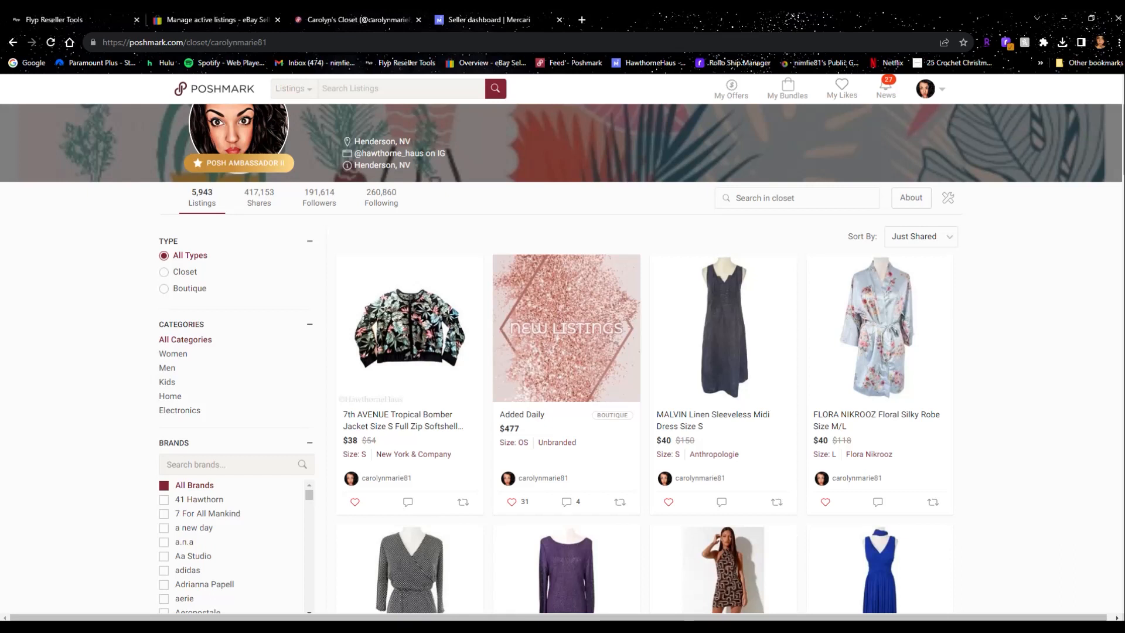
- Switch to Mercari and open the seller's active listings to check for the new jacket listing
{"action": "key", "text": "ctrl+Tab"}
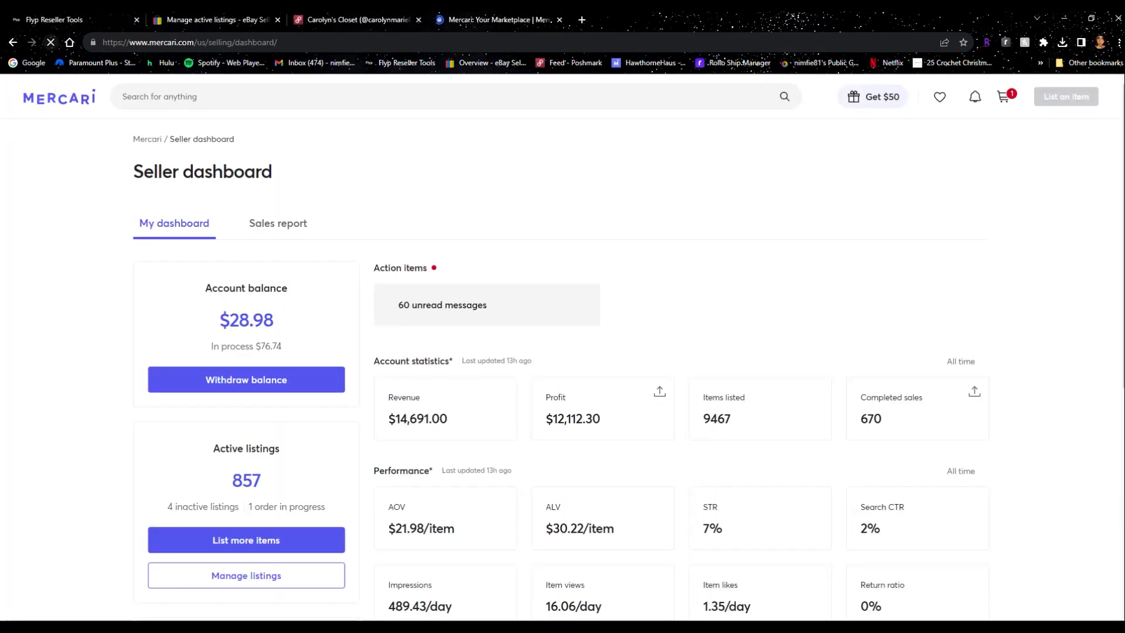
{"action": "mouse_move", "coordinate": [1010, 96]}
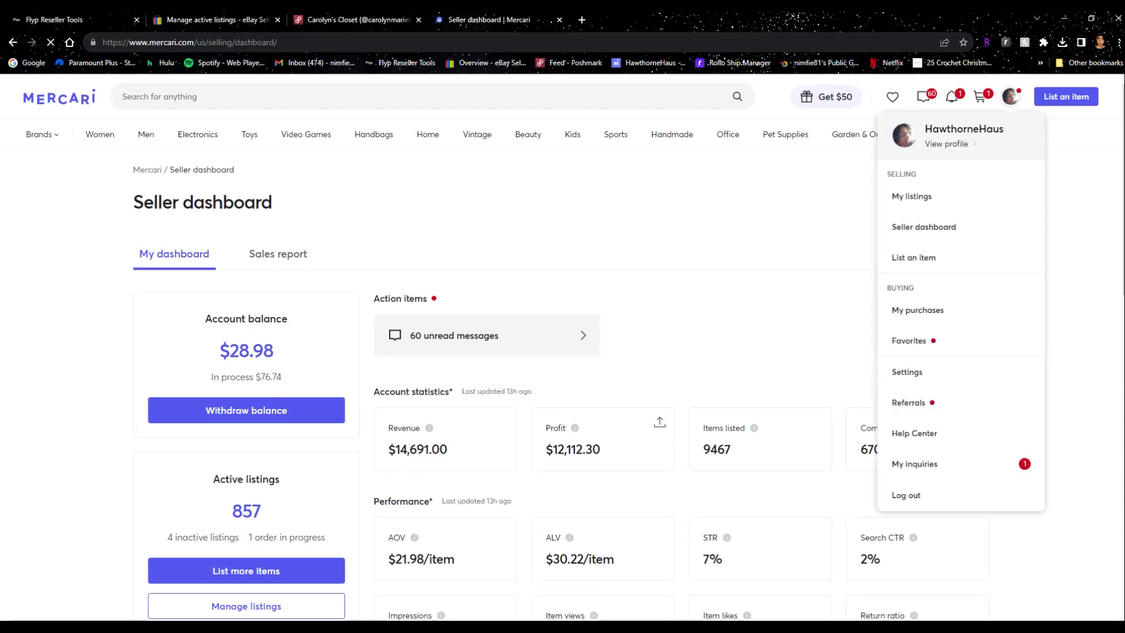
{"action": "left_click", "coordinate": [912, 196]}
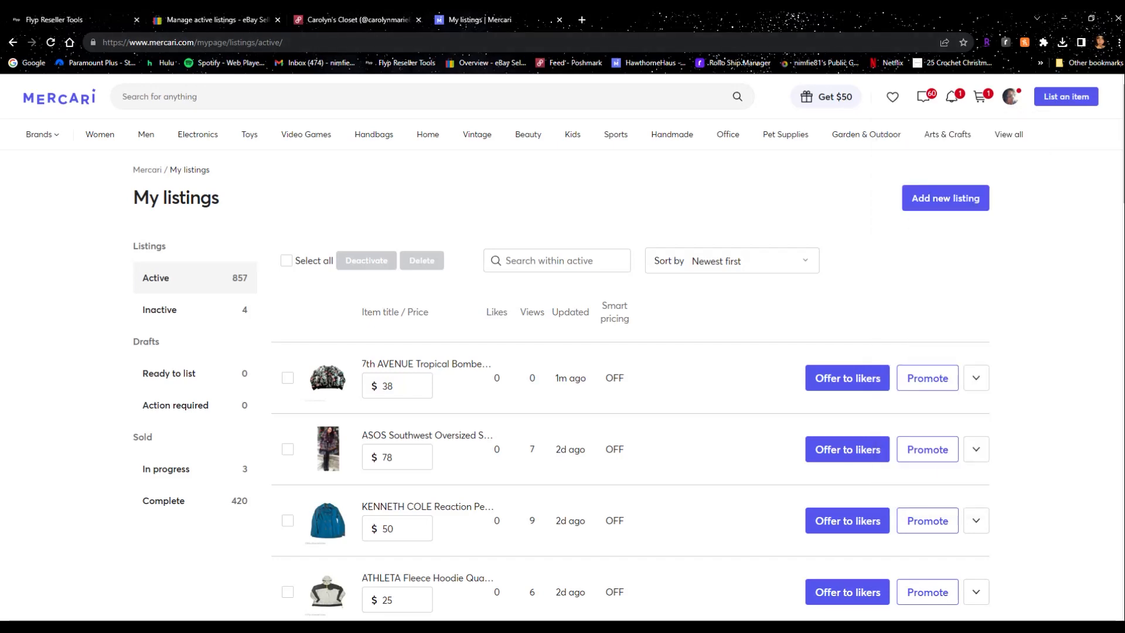
- Switch back to Flyp and examine which marketplaces the items on page 2 of the item list are listed on
{"action": "left_click", "coordinate": [72, 19]}
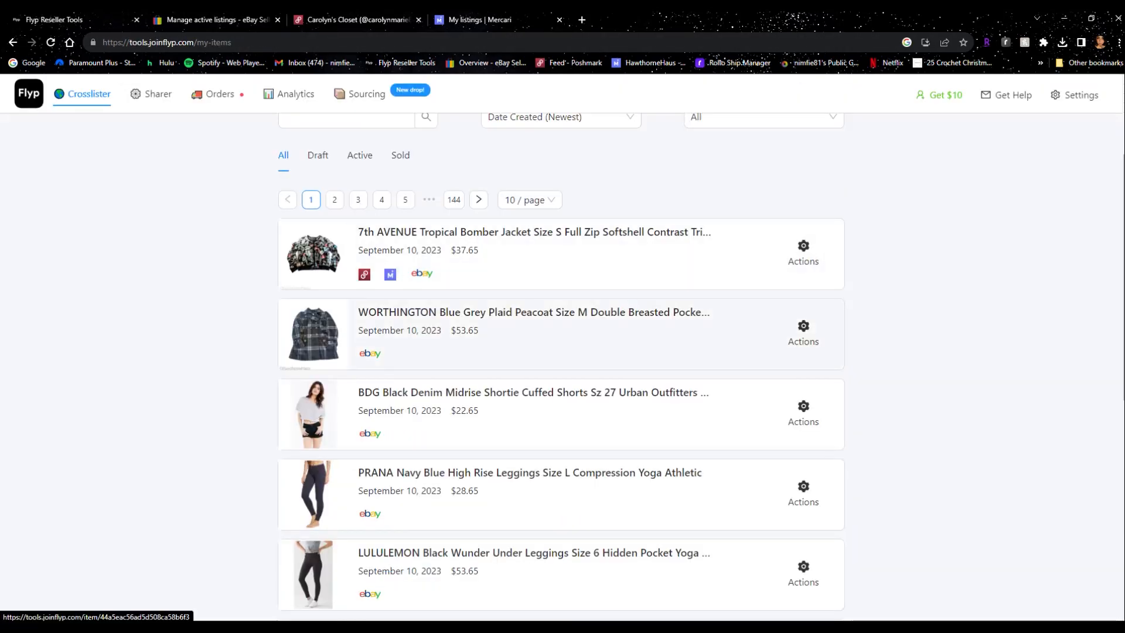
{"action": "scroll", "coordinate": [561, 333], "scroll_direction": "down", "scroll_amount": 5}
{"action": "scroll", "coordinate": [560, 334], "scroll_direction": "down", "scroll_amount": 5}
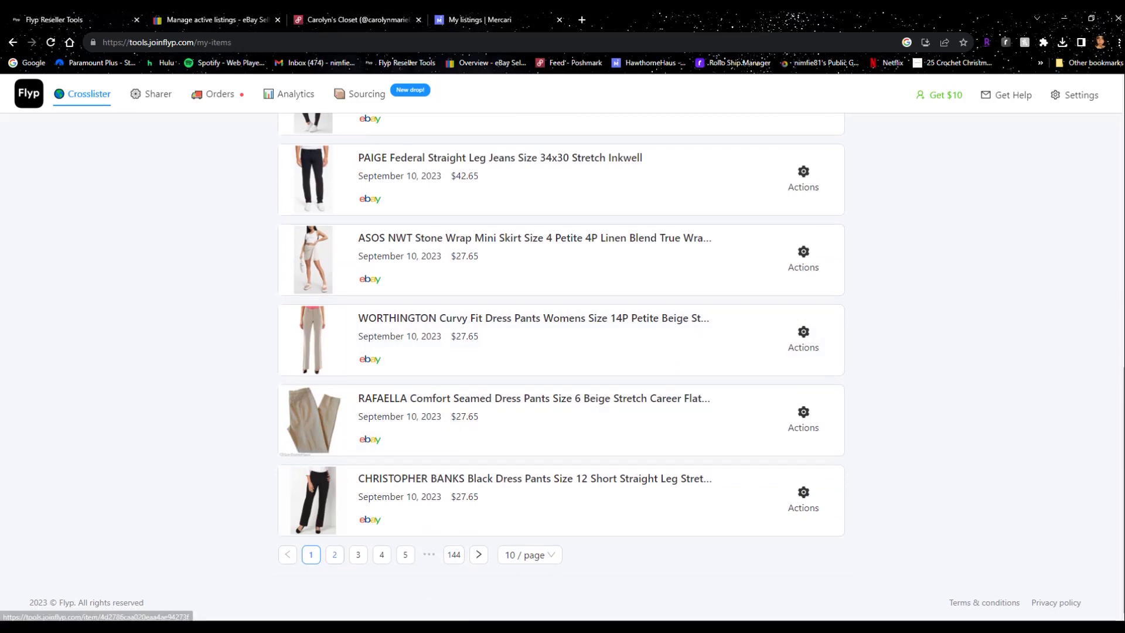
{"action": "left_click", "coordinate": [334, 554]}
{"action": "scroll", "coordinate": [561, 367], "scroll_direction": "up", "scroll_amount": 12}
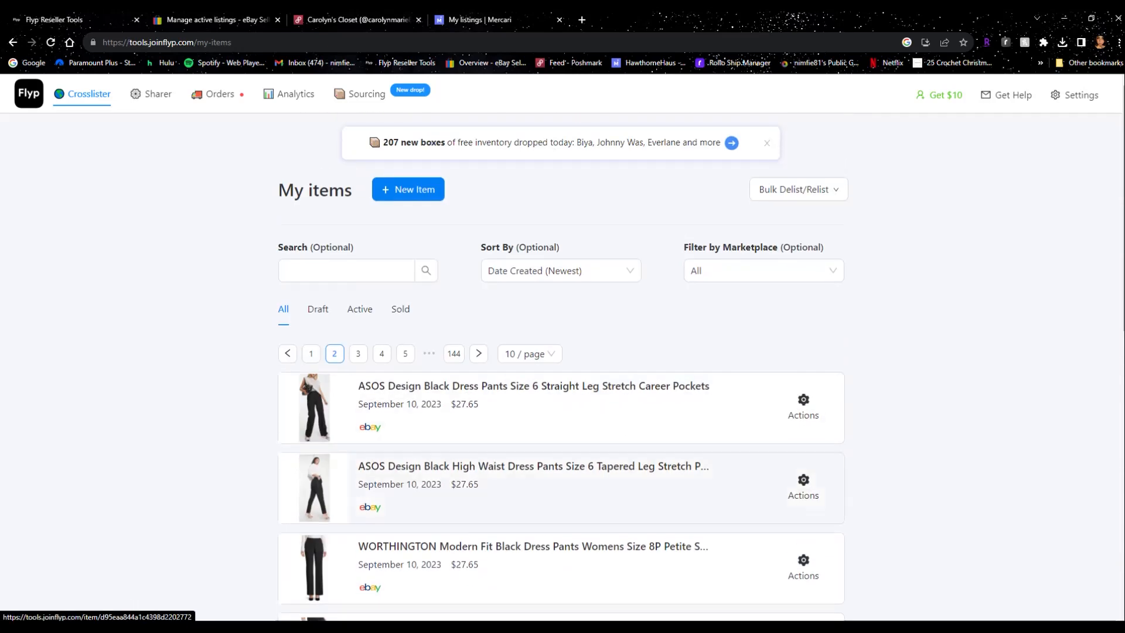
{"action": "scroll", "coordinate": [560, 367], "scroll_direction": "down", "scroll_amount": 3}
{"action": "scroll", "coordinate": [561, 351], "scroll_direction": "down", "scroll_amount": 5}
{"action": "scroll", "coordinate": [560, 410], "scroll_direction": "up", "scroll_amount": 5}
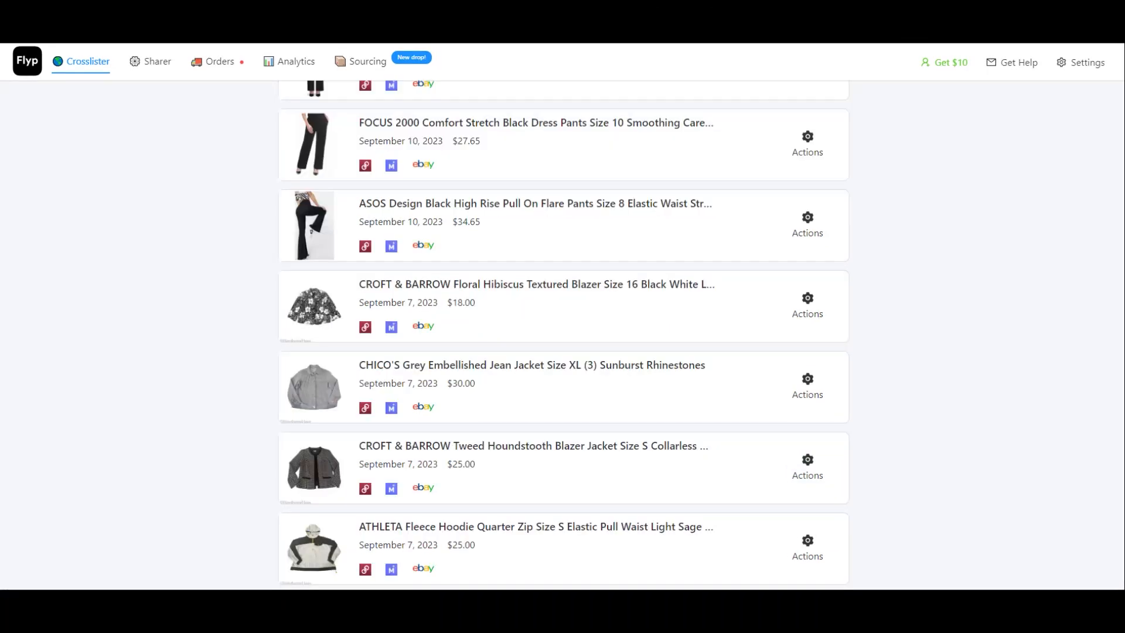
{"action": "scroll", "coordinate": [563, 334], "scroll_direction": "up", "scroll_amount": 5}
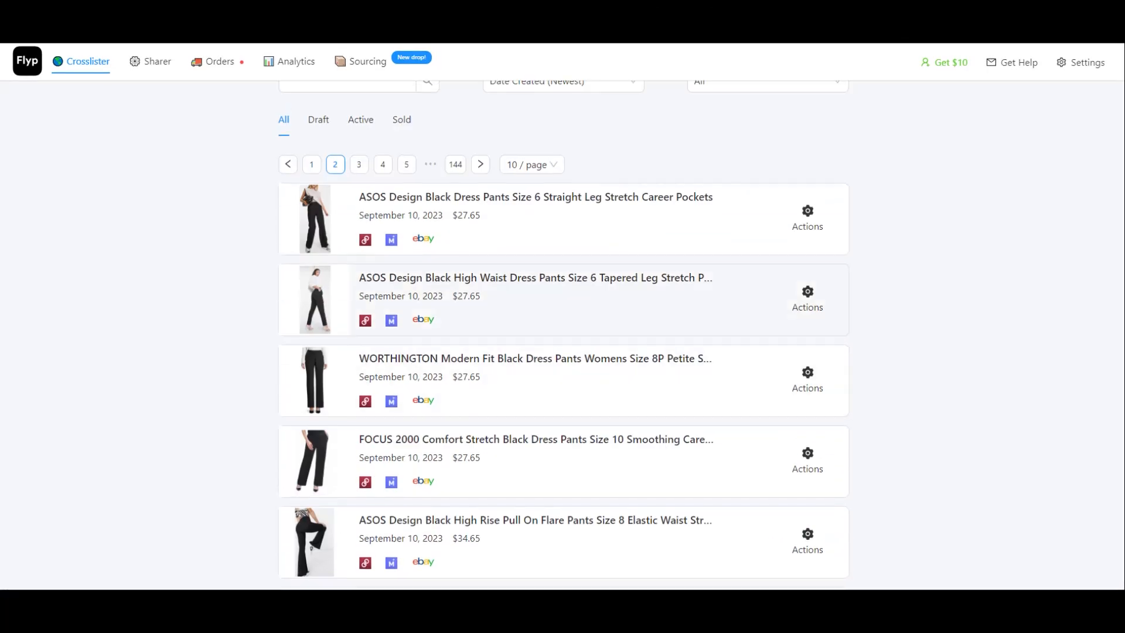
{"action": "scroll", "coordinate": [562, 334], "scroll_direction": "down", "scroll_amount": 3}
{"action": "scroll", "coordinate": [562, 334], "scroll_direction": "down", "scroll_amount": 5}
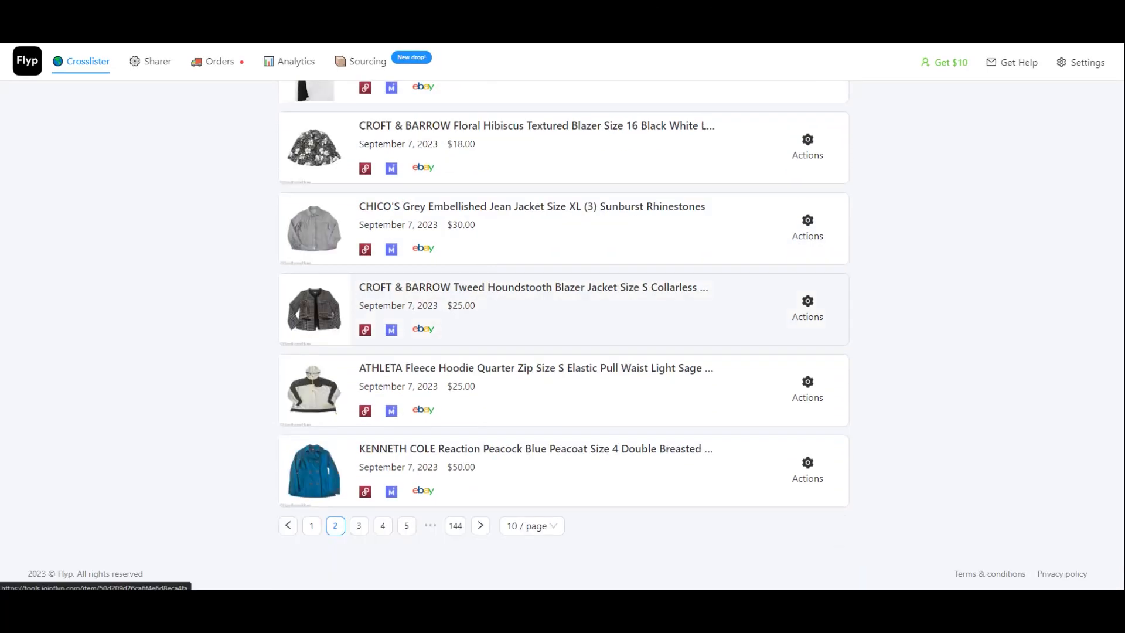
{"action": "scroll", "coordinate": [562, 334], "scroll_direction": "up", "scroll_amount": 5}
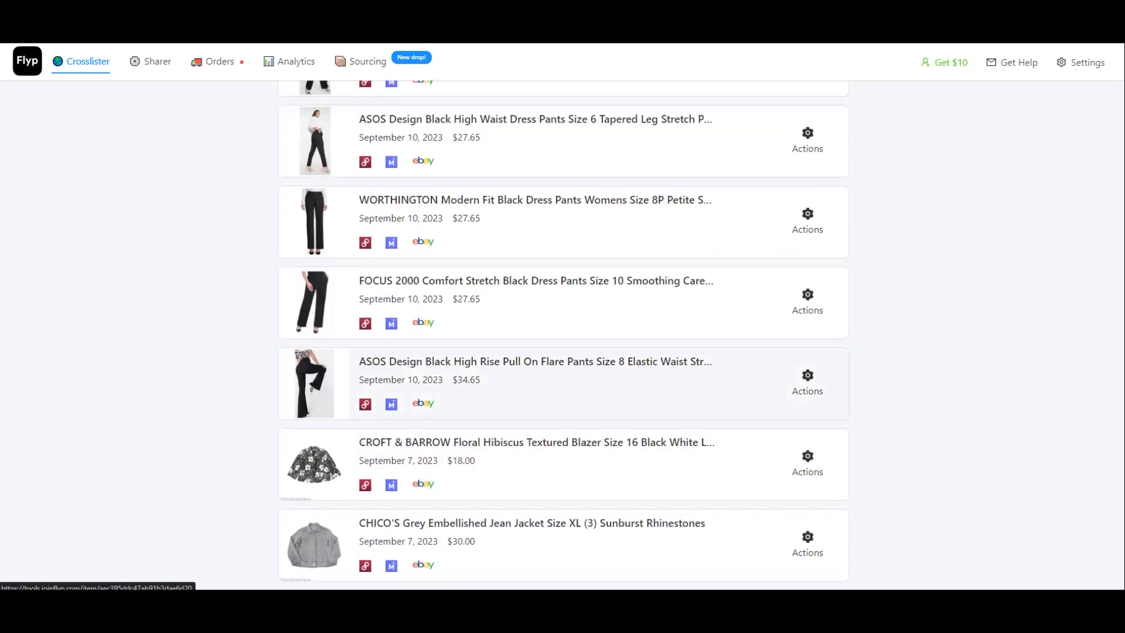
{"action": "scroll", "coordinate": [562, 381], "scroll_direction": "up", "scroll_amount": 3}
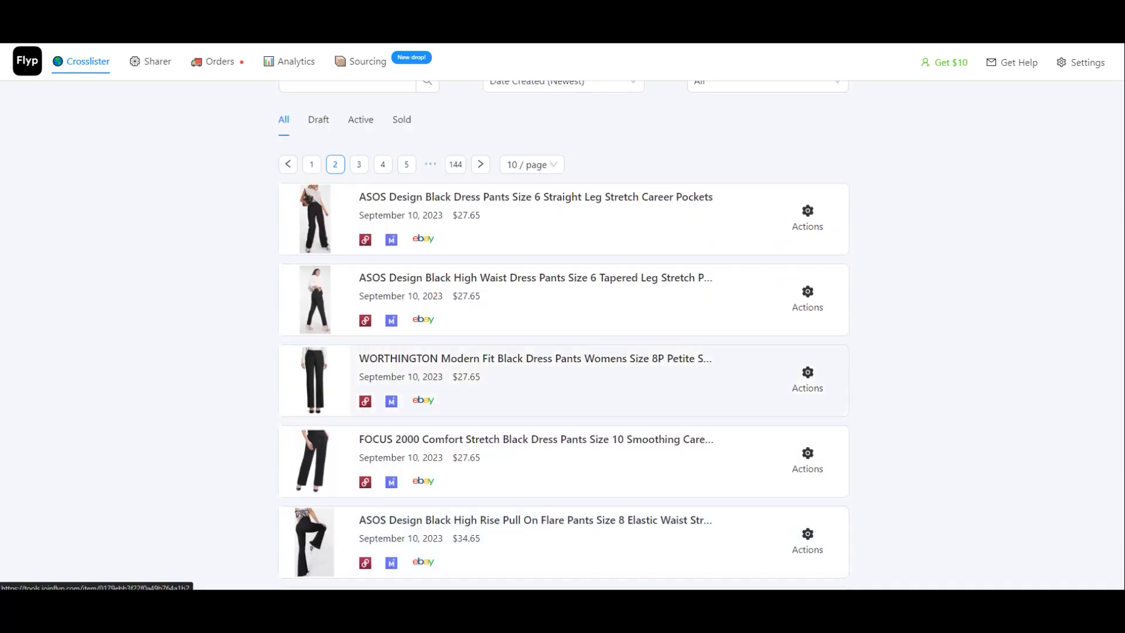
{"action": "scroll", "coordinate": [562, 380], "scroll_direction": "down", "scroll_amount": 3}
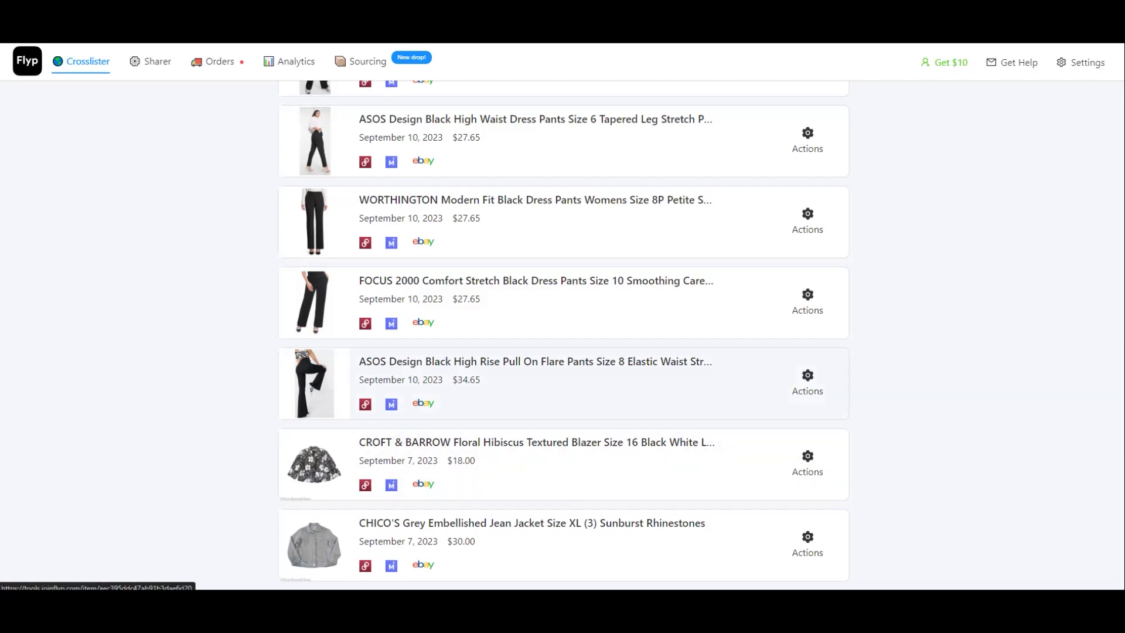
{"action": "scroll", "coordinate": [562, 381], "scroll_direction": "up", "scroll_amount": 3}
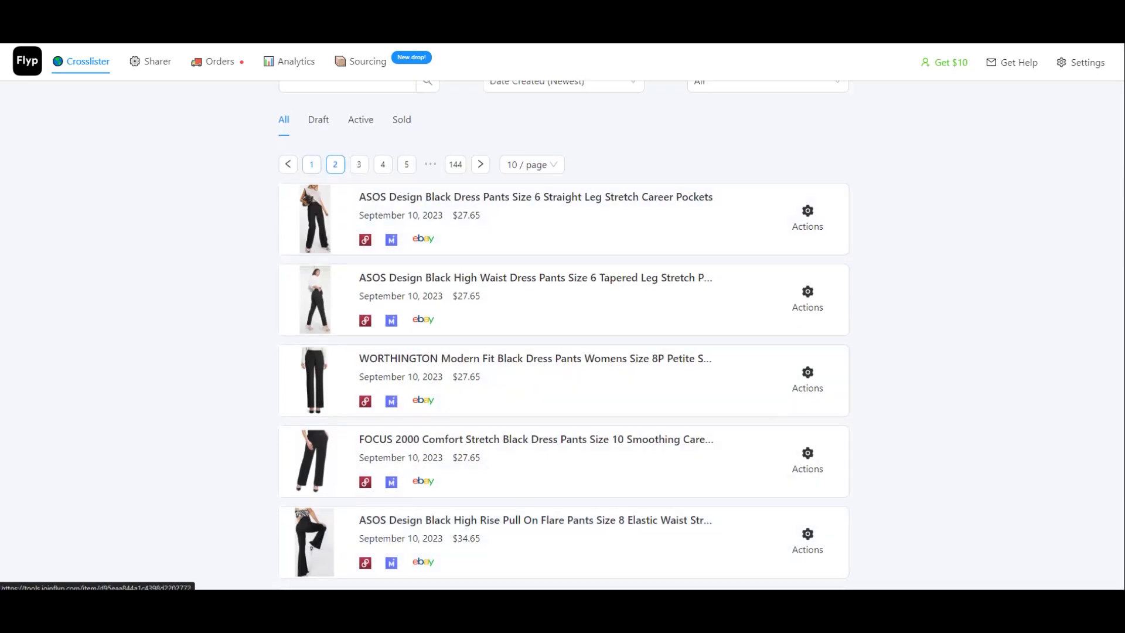
- Return to page 1 of the item list and examine the marketplaces shown for each item
{"action": "left_click", "coordinate": [311, 164]}
{"action": "scroll", "coordinate": [562, 381], "scroll_direction": "down", "scroll_amount": 3}
{"action": "scroll", "coordinate": [562, 328], "scroll_direction": "up", "scroll_amount": 3}
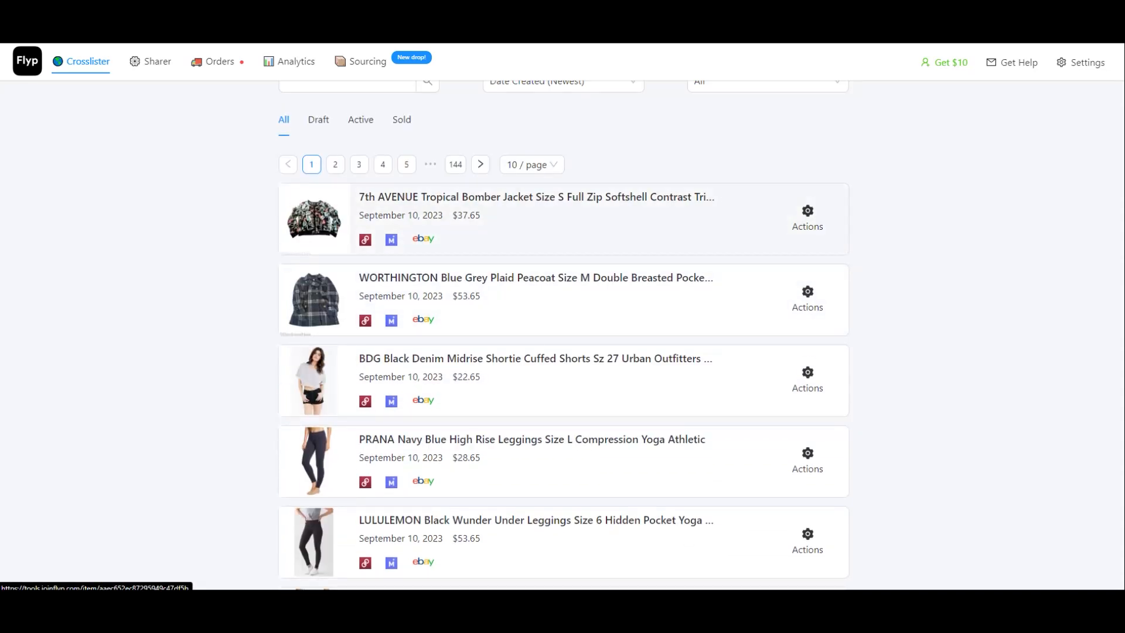
{"action": "scroll", "coordinate": [562, 328], "scroll_direction": "down", "scroll_amount": 9}
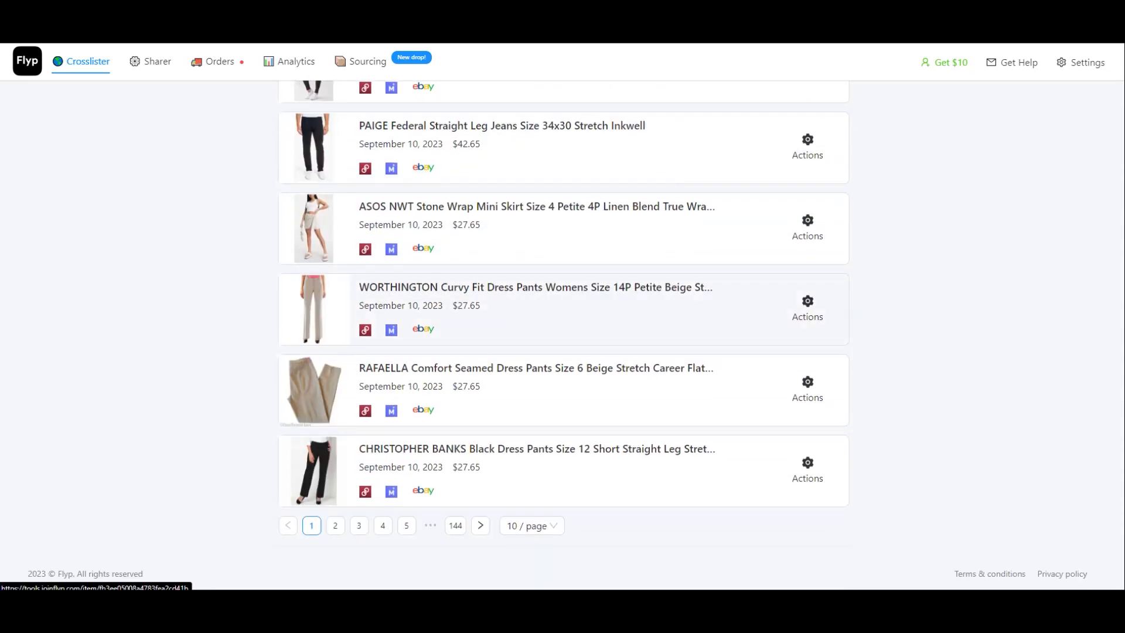
{"action": "scroll", "coordinate": [563, 328], "scroll_direction": "up", "scroll_amount": 3}
{"action": "scroll", "coordinate": [563, 328], "scroll_direction": "up", "scroll_amount": 9}
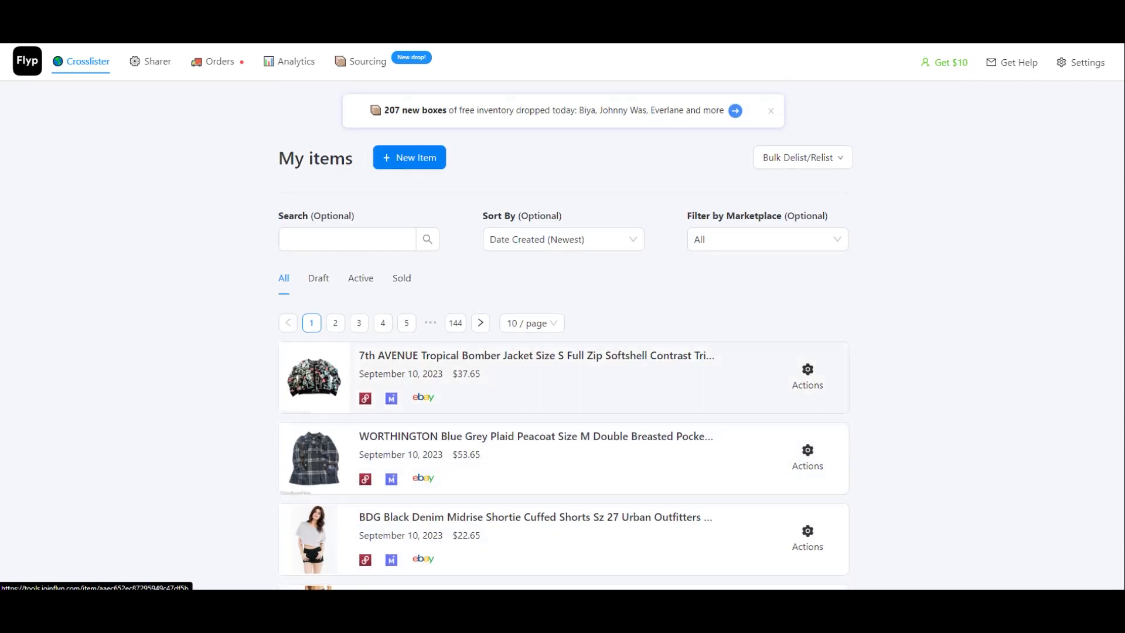
- Search the items for "rebecca" and open the mark-as-sold form for the REBECCA TAYLOR blush embellished blouse
{"action": "left_click", "coordinate": [346, 239]}
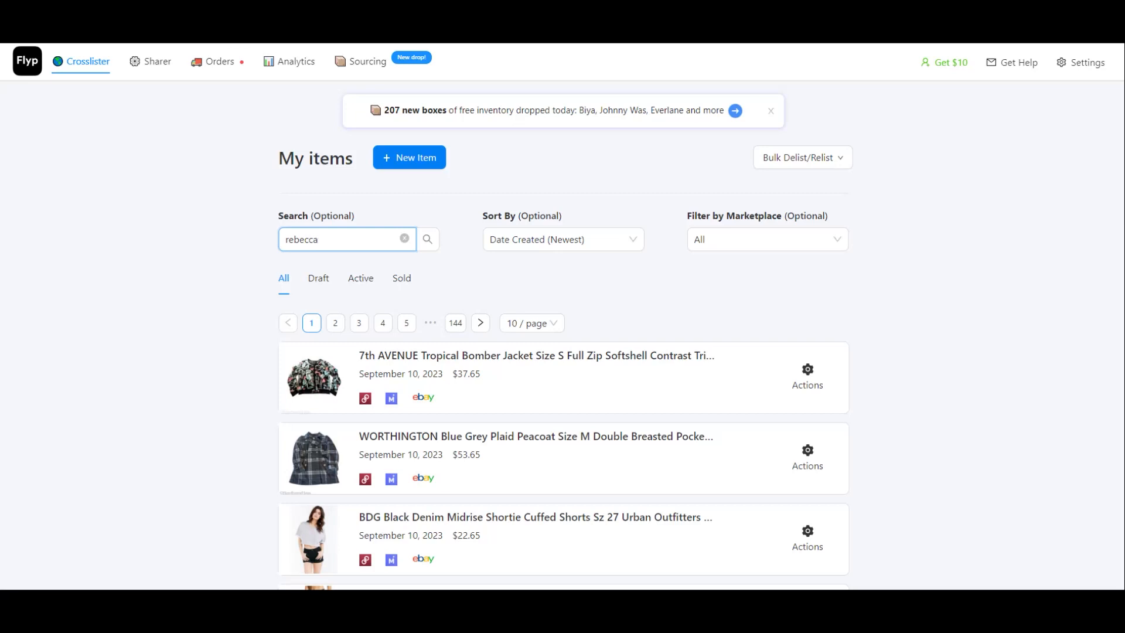
{"action": "key", "text": "Return"}
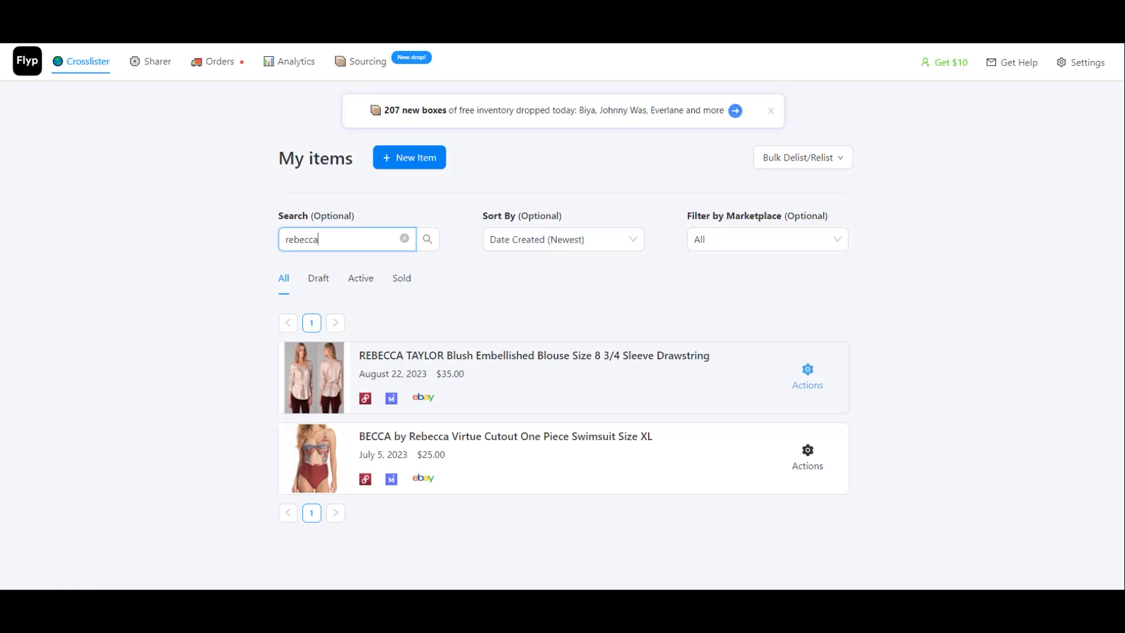
{"action": "left_click", "coordinate": [807, 376]}
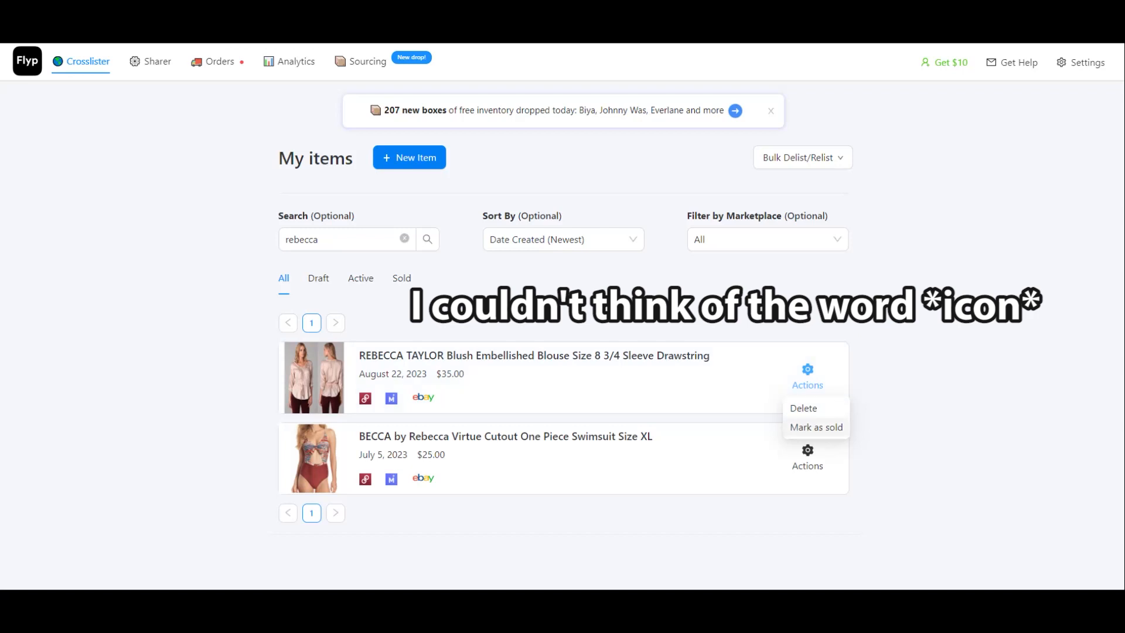
{"action": "left_click", "coordinate": [815, 427]}
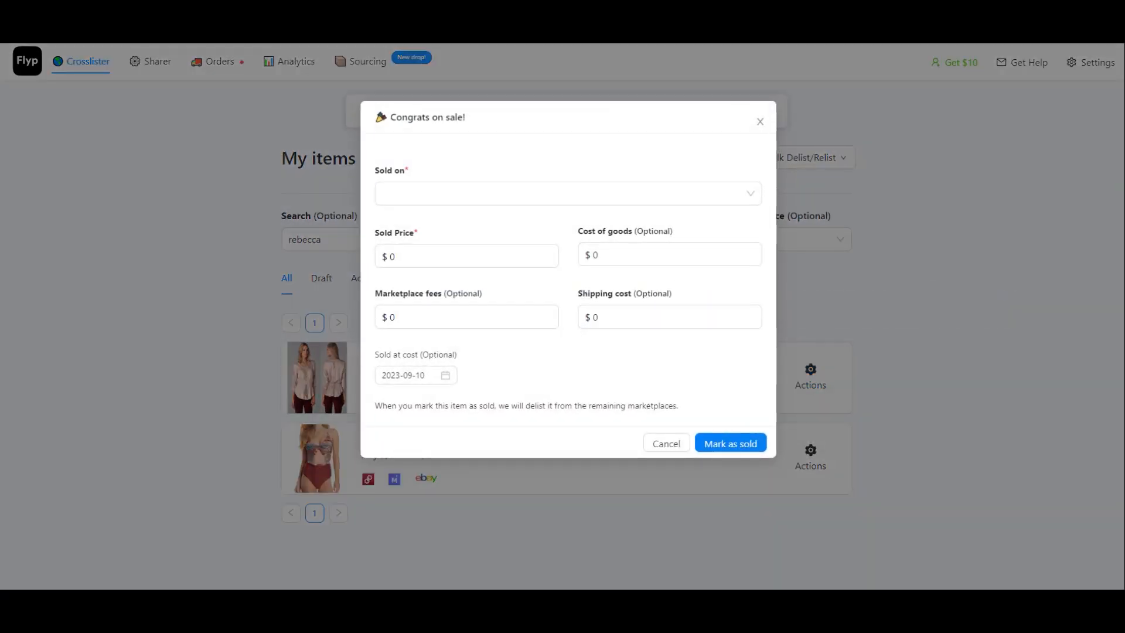
- Record the blouse as sold on eBay for $24 and mark it as sold
{"action": "left_click", "coordinate": [567, 193]}
{"action": "left_click", "coordinate": [567, 258]}
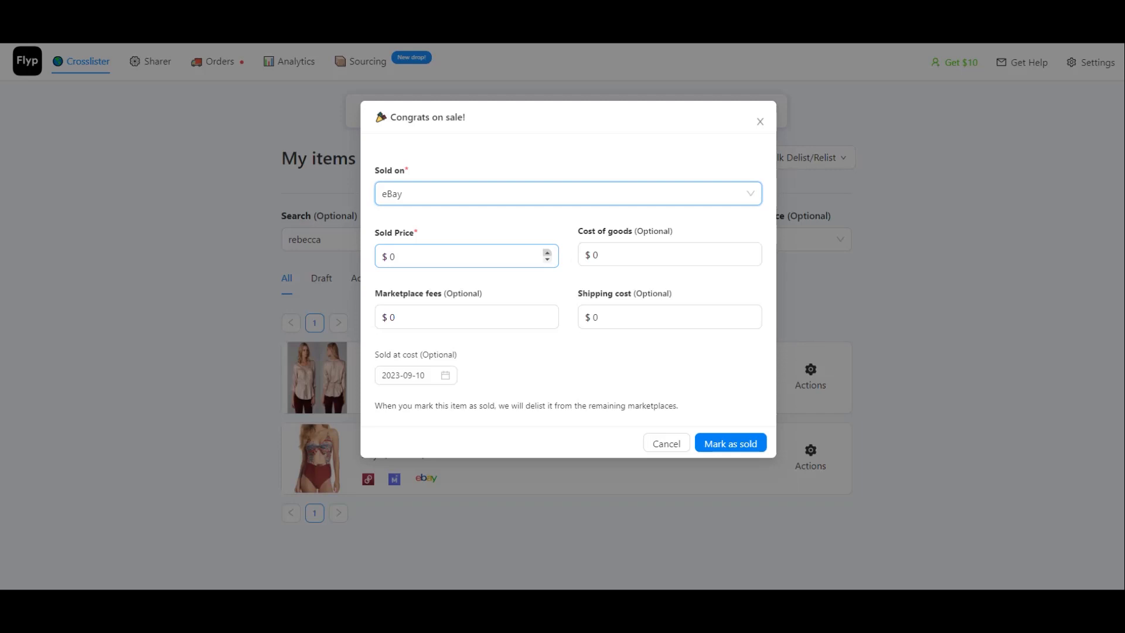
{"action": "key", "text": "Tab"}
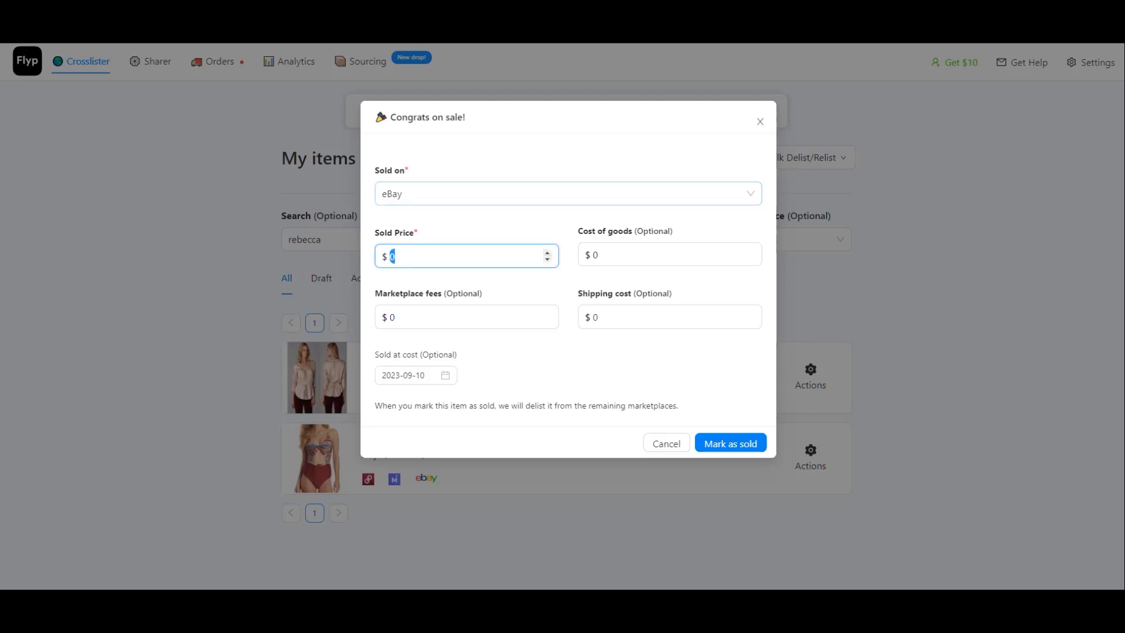
{"action": "type", "text": "24"}
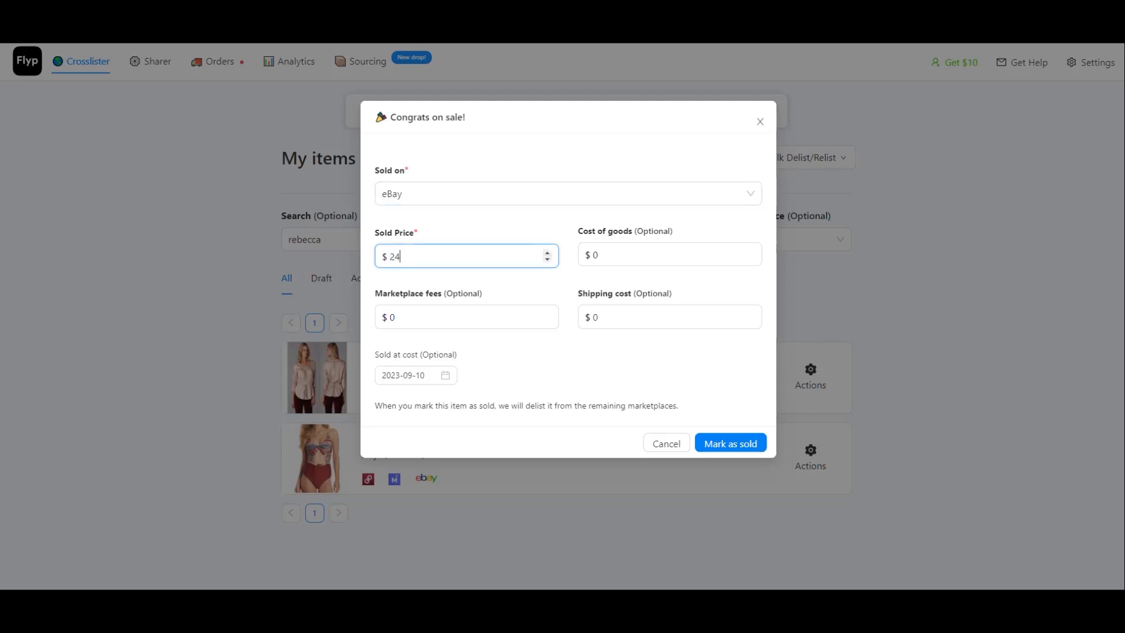
{"action": "key", "text": "Return"}
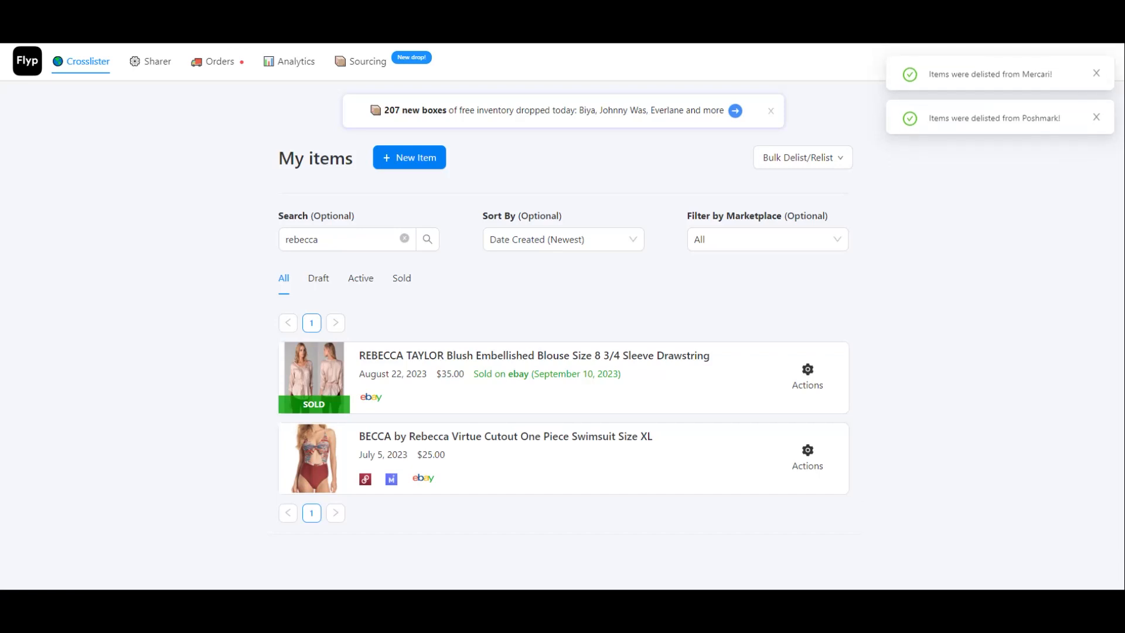
- Leave the item list and open the Poshmark Sharer
{"action": "left_click", "coordinate": [534, 355]}
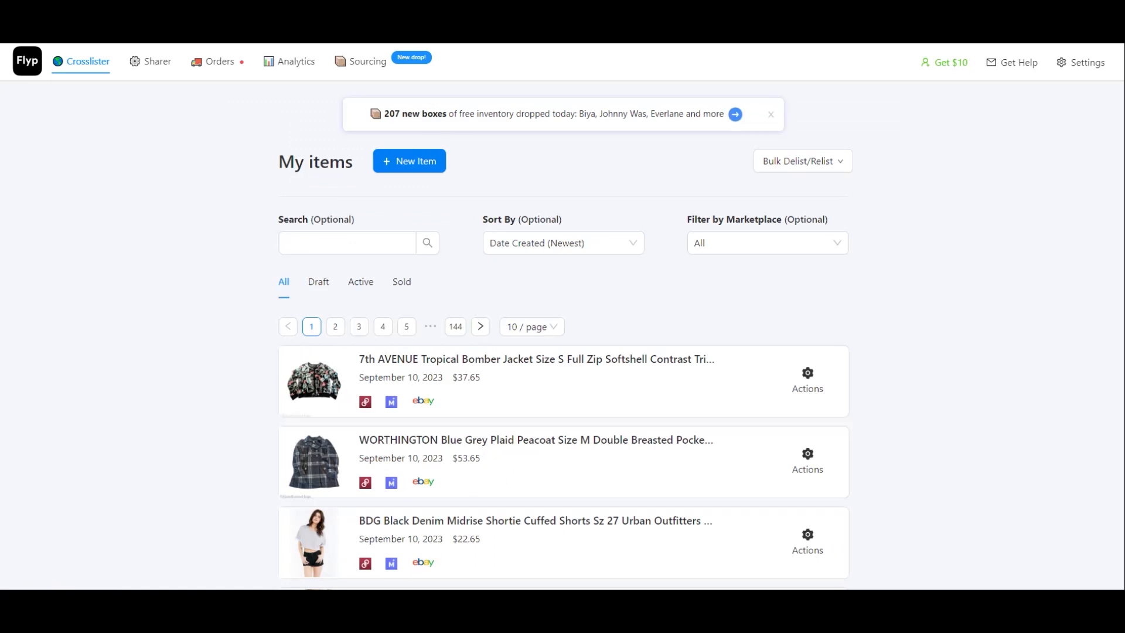
{"action": "left_click", "coordinate": [150, 62]}
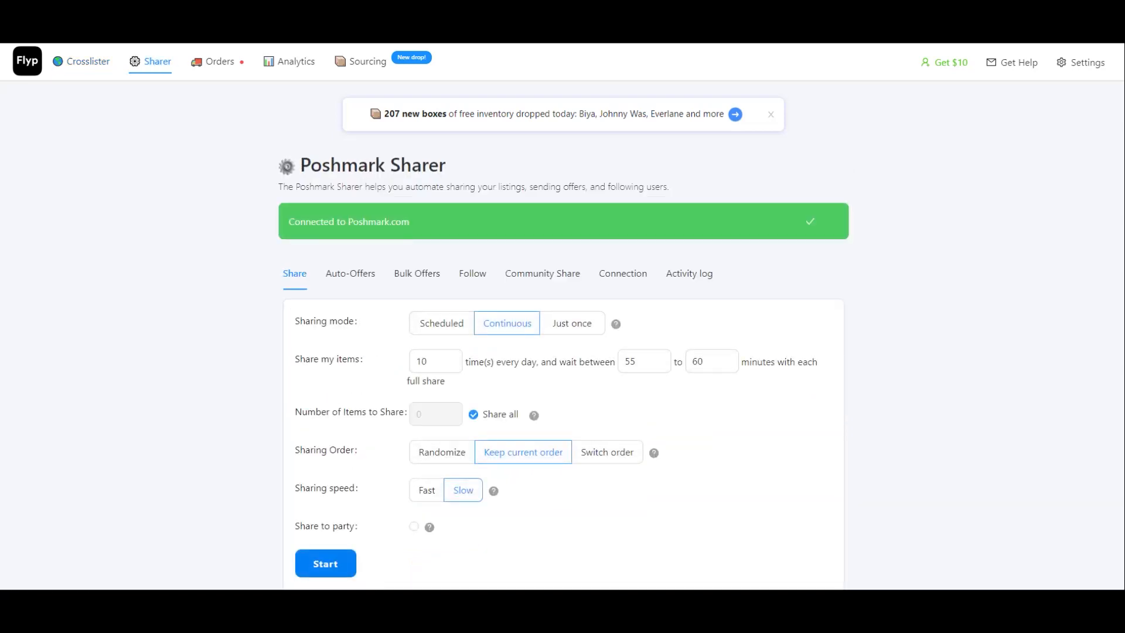
- Examine the Poshmark Sharer's settings for sharing, auto-offers, bulk offers and following users
{"action": "scroll", "coordinate": [563, 334], "scroll_direction": "down", "scroll_amount": 2}
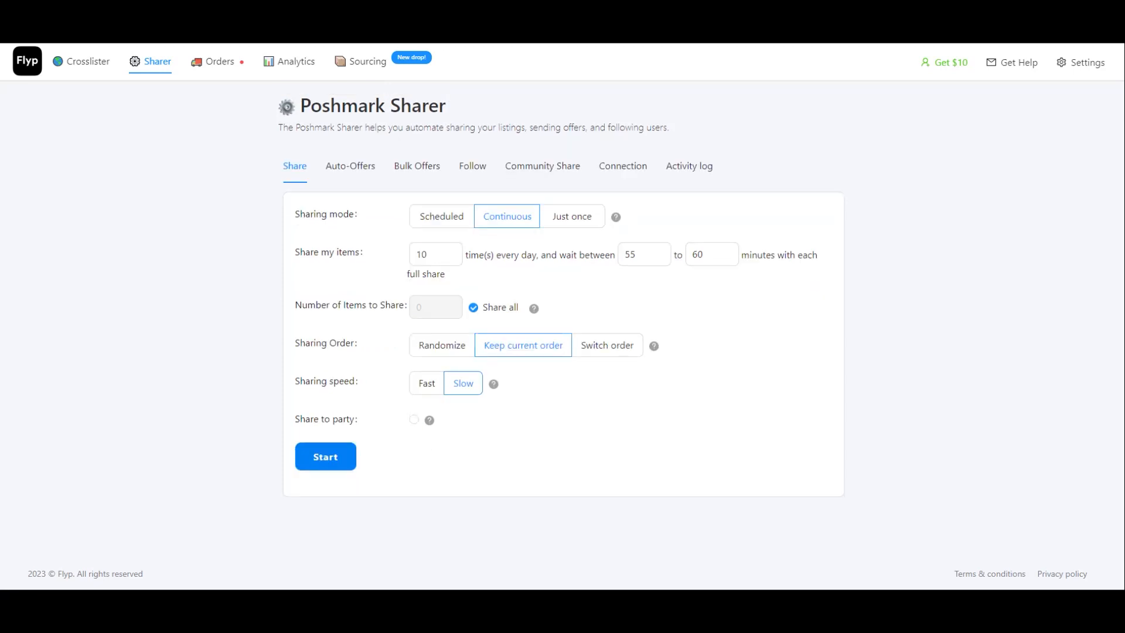
{"action": "left_click", "coordinate": [349, 166]}
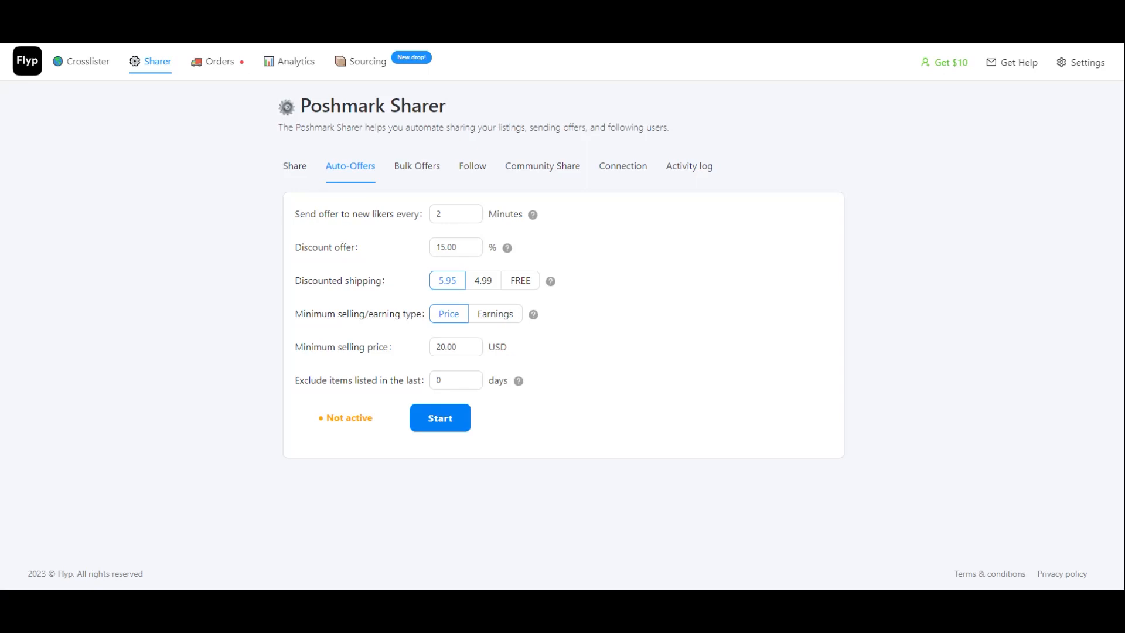
{"action": "left_click", "coordinate": [417, 166]}
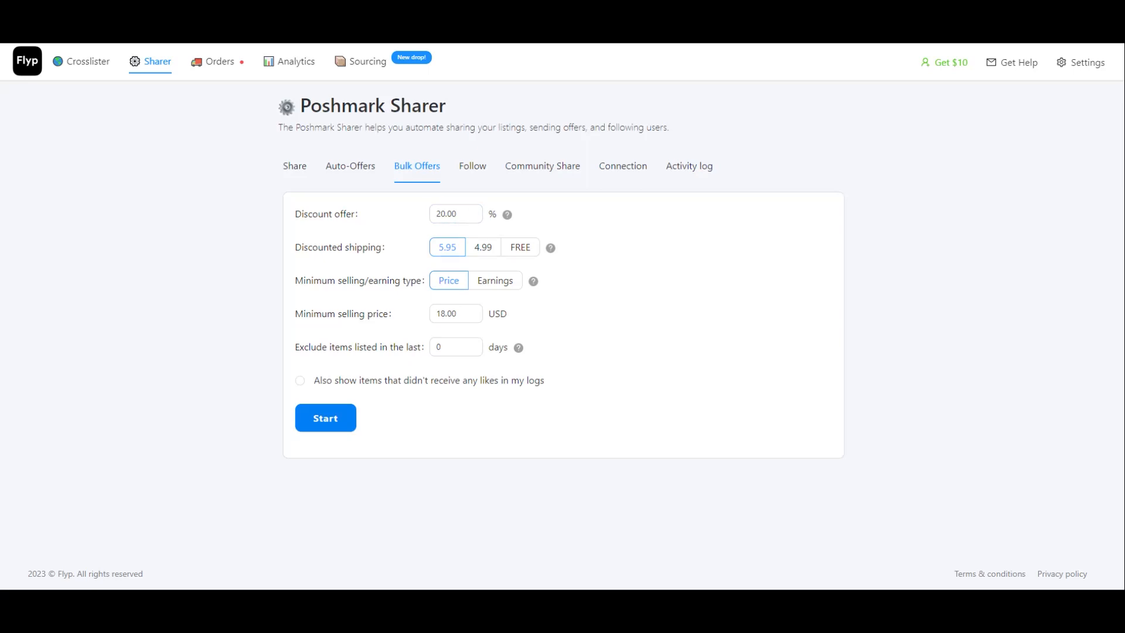
{"action": "left_click", "coordinate": [472, 166]}
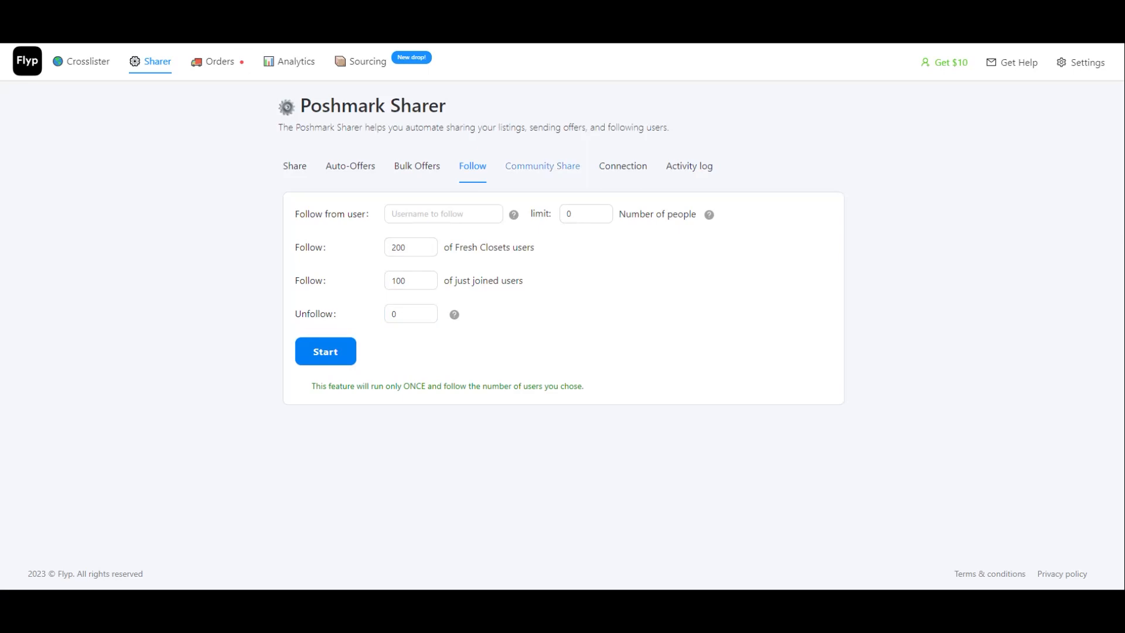
- Set the Community Share date range to 2023/08/01 through 2023/09/10 and start community sharing
{"action": "left_click", "coordinate": [542, 166]}
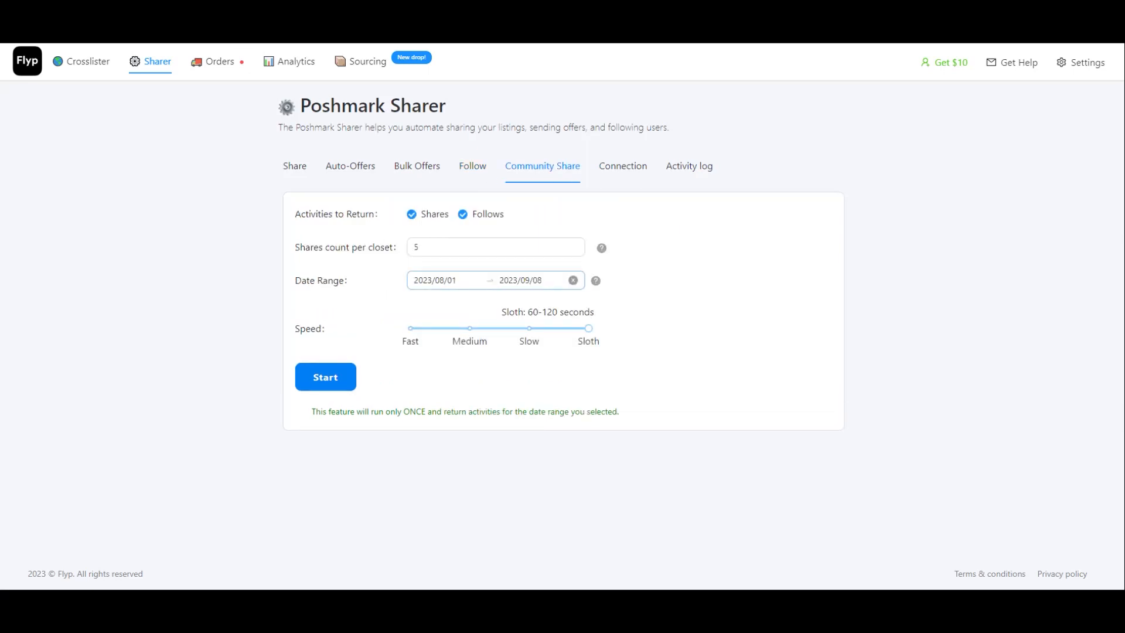
{"action": "left_click", "coordinate": [447, 280]}
{"action": "left_click", "coordinate": [466, 352]}
{"action": "left_click", "coordinate": [590, 388]}
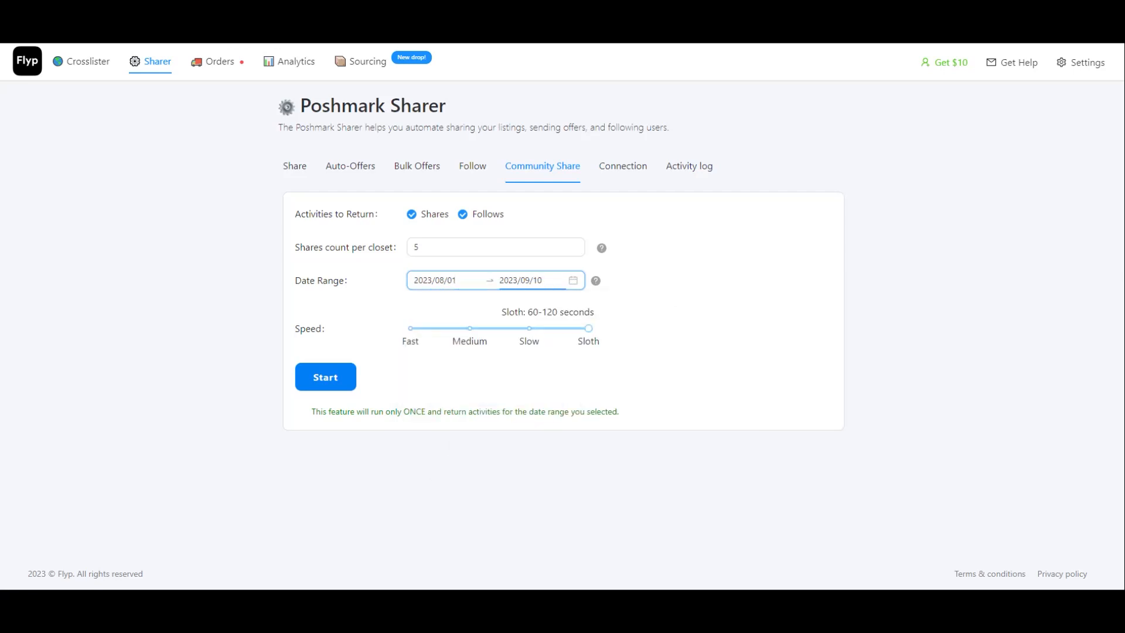
{"action": "left_click", "coordinate": [325, 377]}
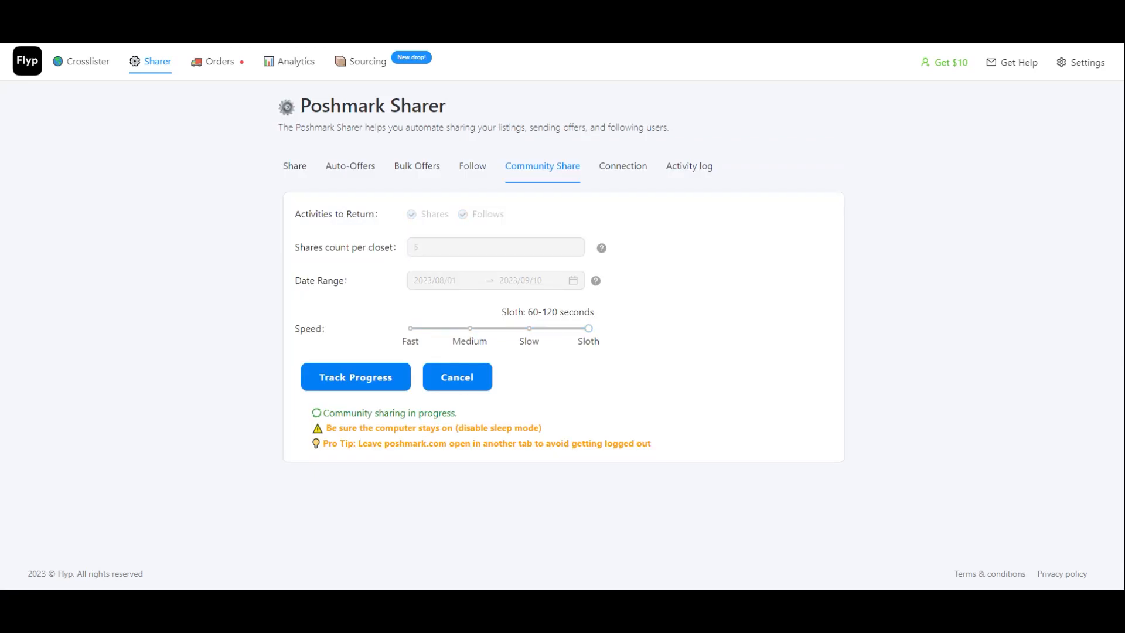
- Return to the Follow settings and start automatically following Poshmark users with the existing values
{"action": "left_click", "coordinate": [472, 166]}
{"action": "left_click", "coordinate": [325, 352]}
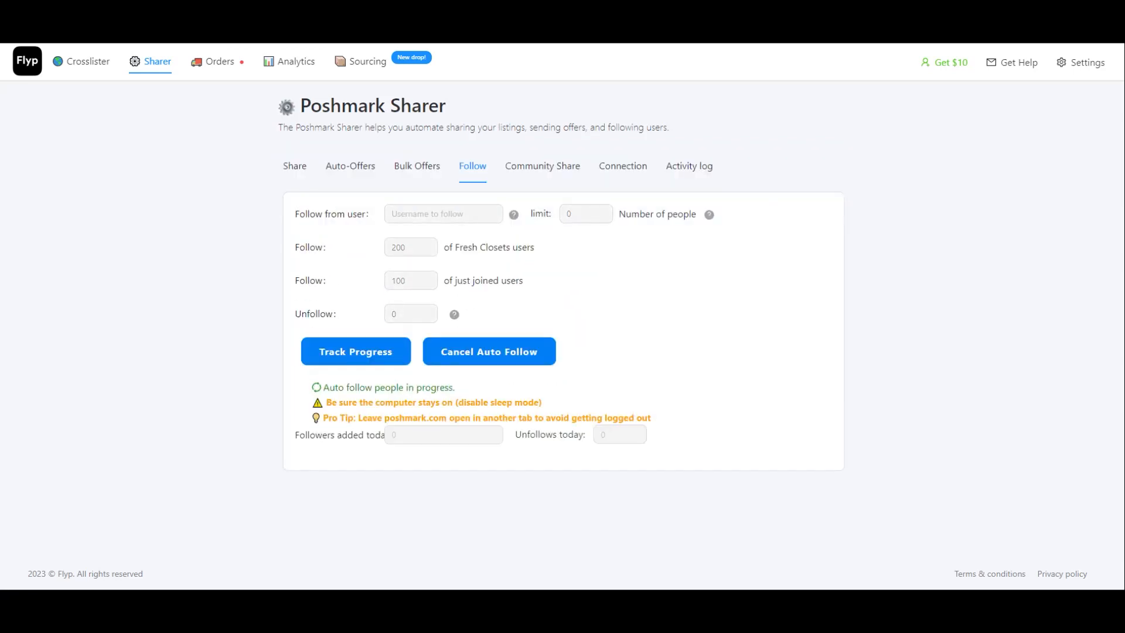